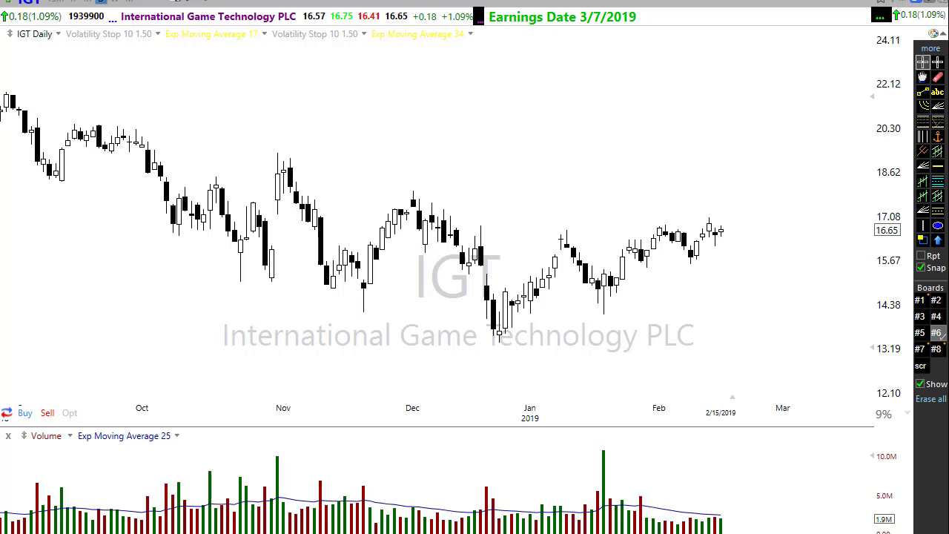
Step: Switch the chart to Deere & Co (DE) daily and adjust the visible time range
text(DE)
key(Return)
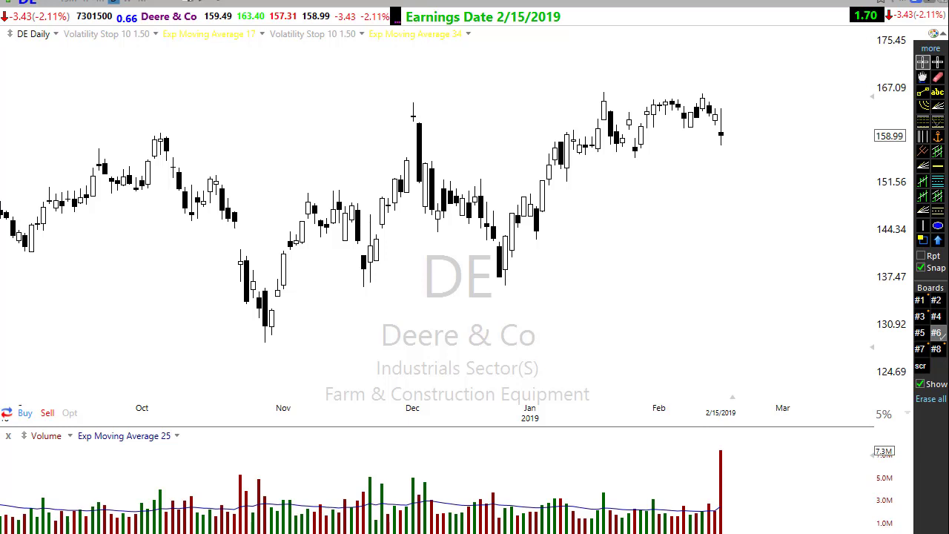
scroll(405, 375, down, 2)
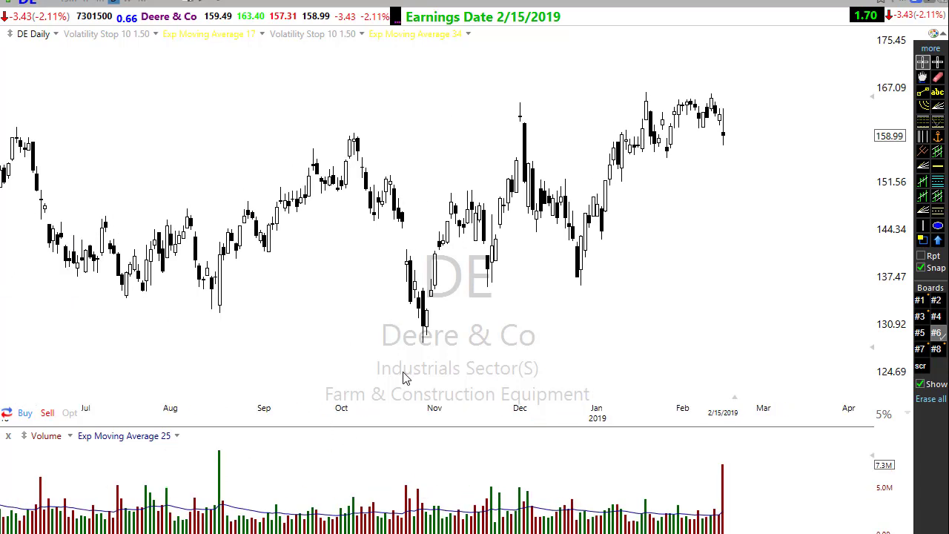
scroll(395, 368, down, 2)
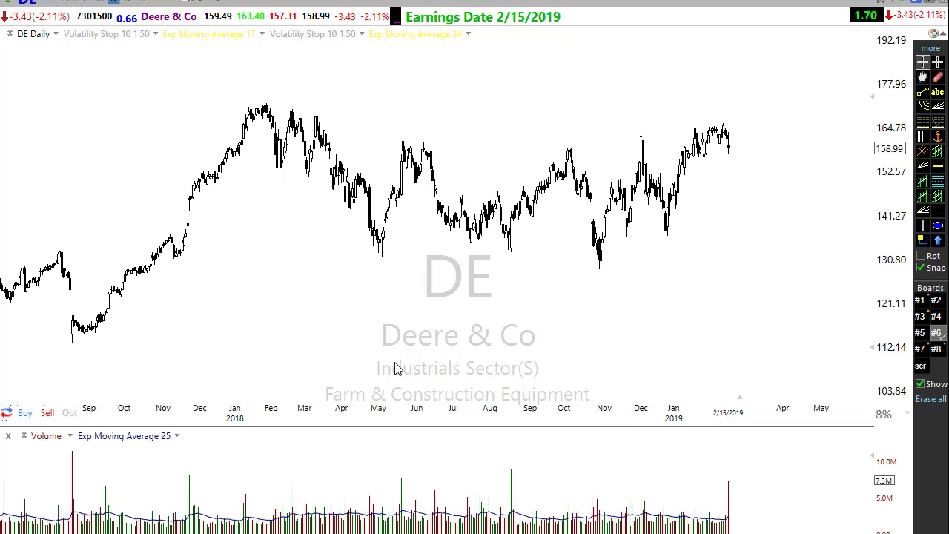
scroll(635, 334, up, 2)
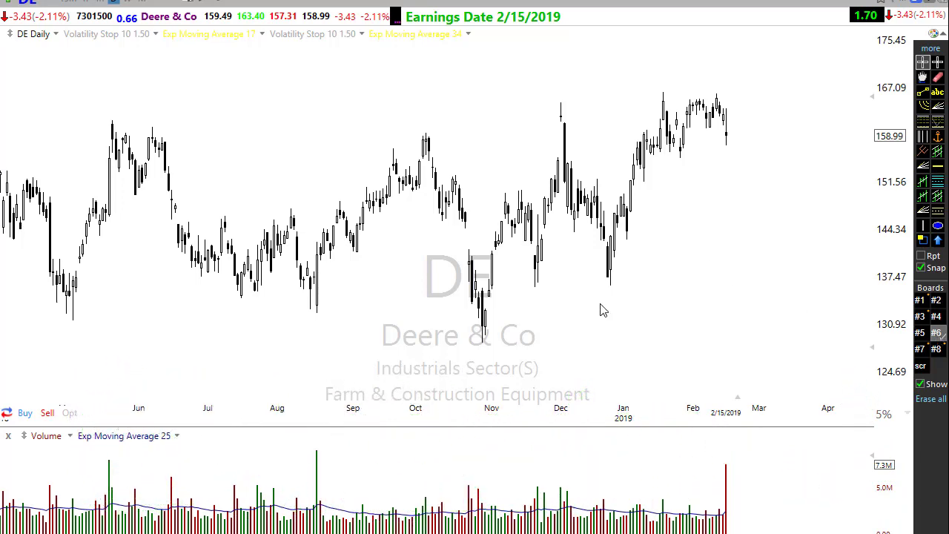
scroll(602, 311, down, 3)
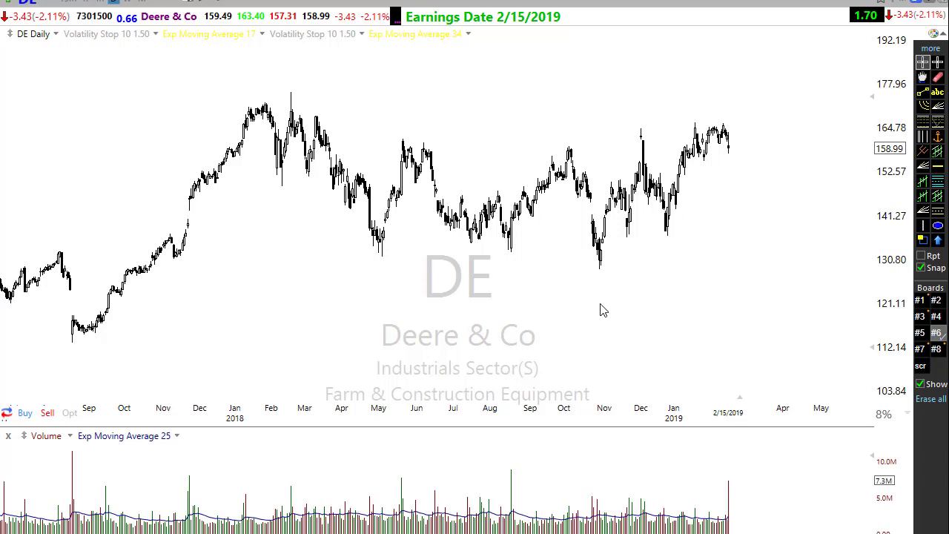
scroll(602, 310, up, 5)
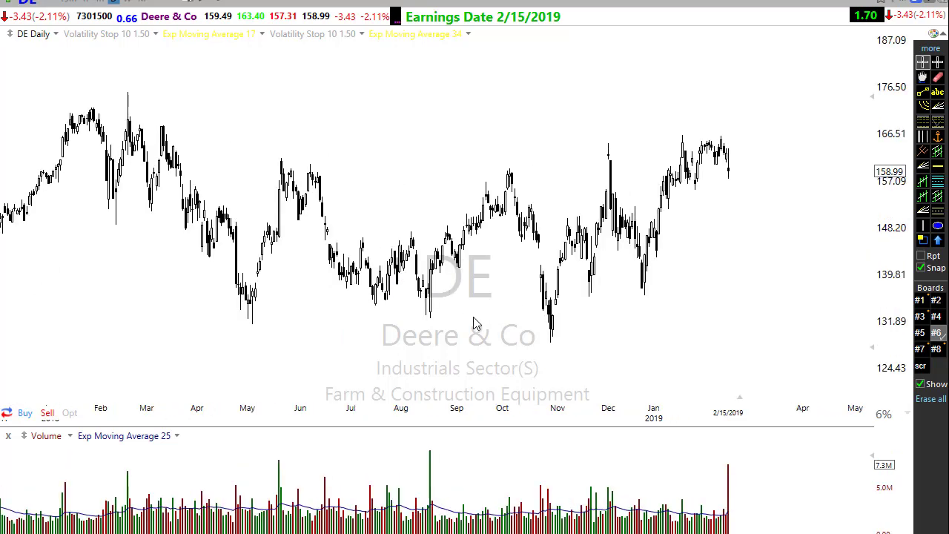
scroll(393, 333, up, 2)
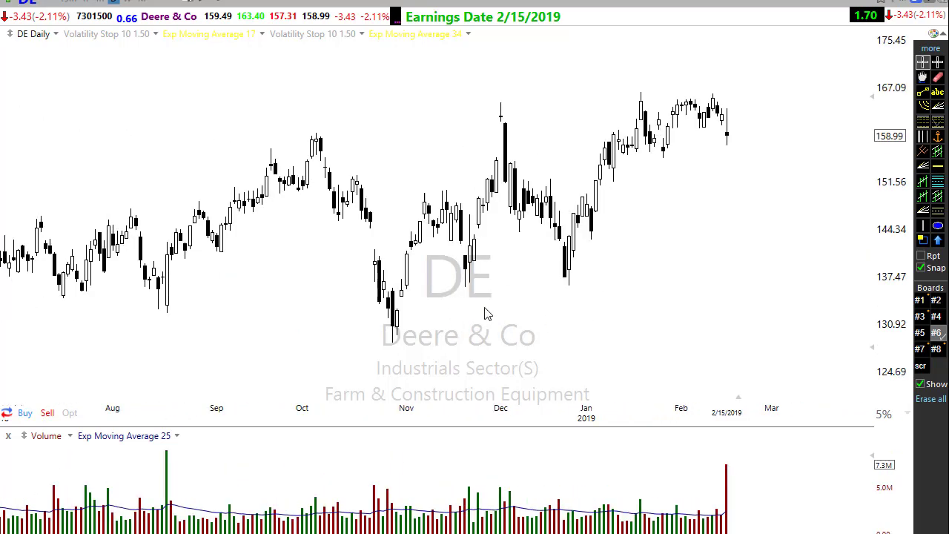
scroll(620, 285, up, 1)
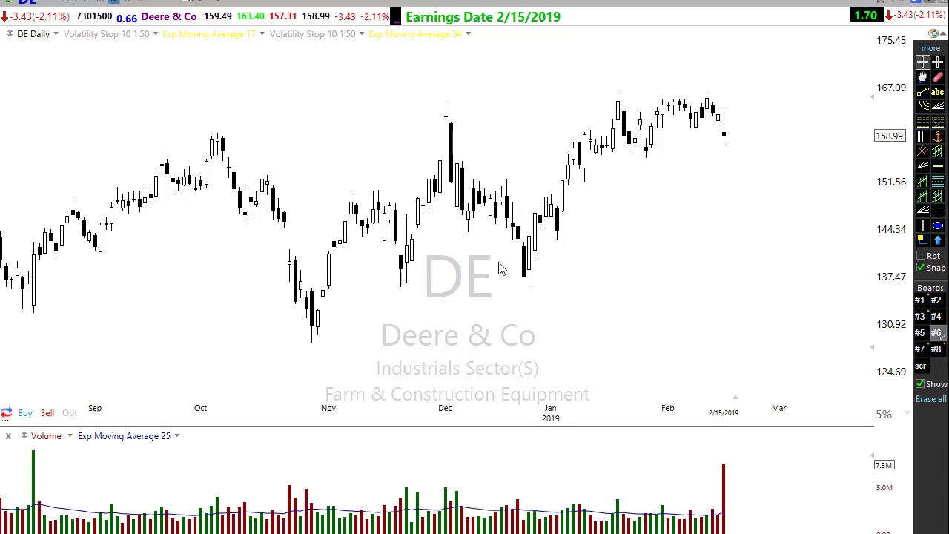
scroll(503, 269, down, 1)
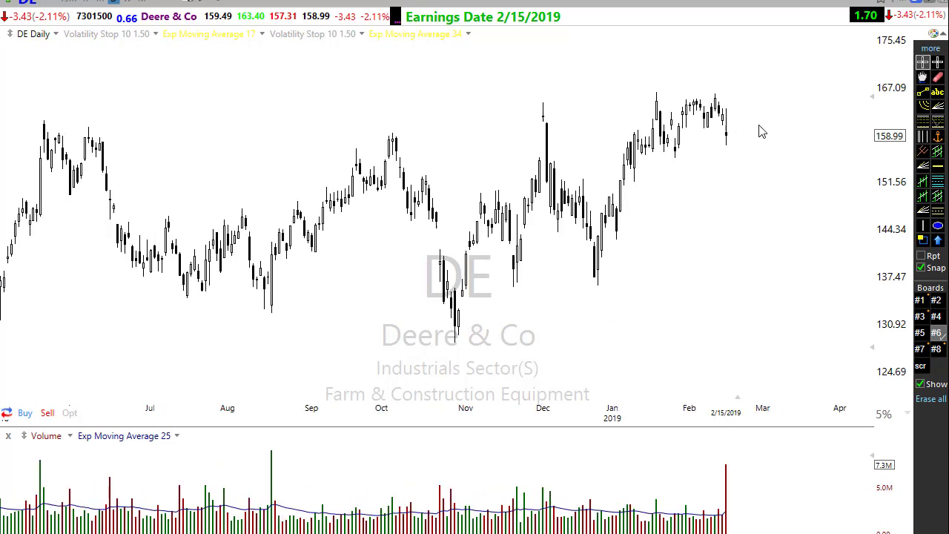
scroll(649, 275, down, 3)
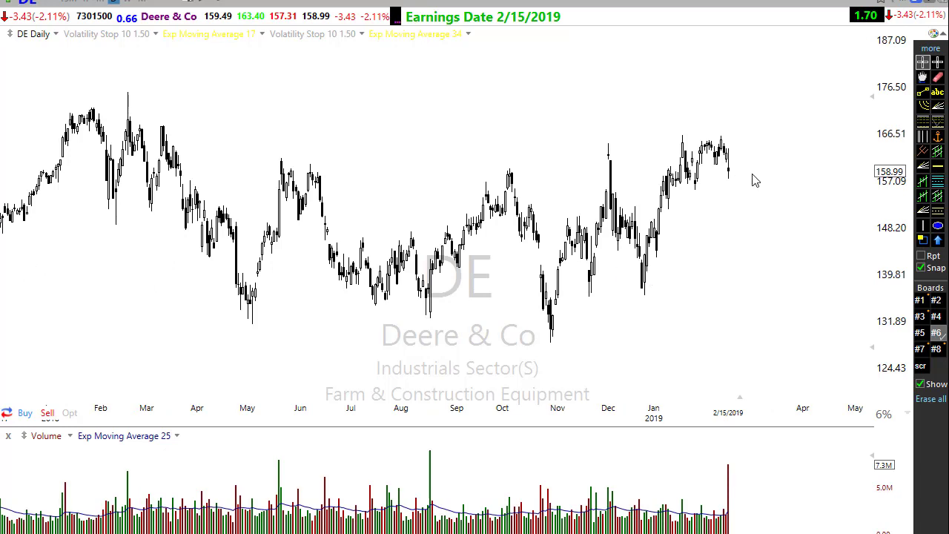
Step: Draw a horizontal price line at 158.00 on the Deere chart
click(755, 181)
click(938, 166)
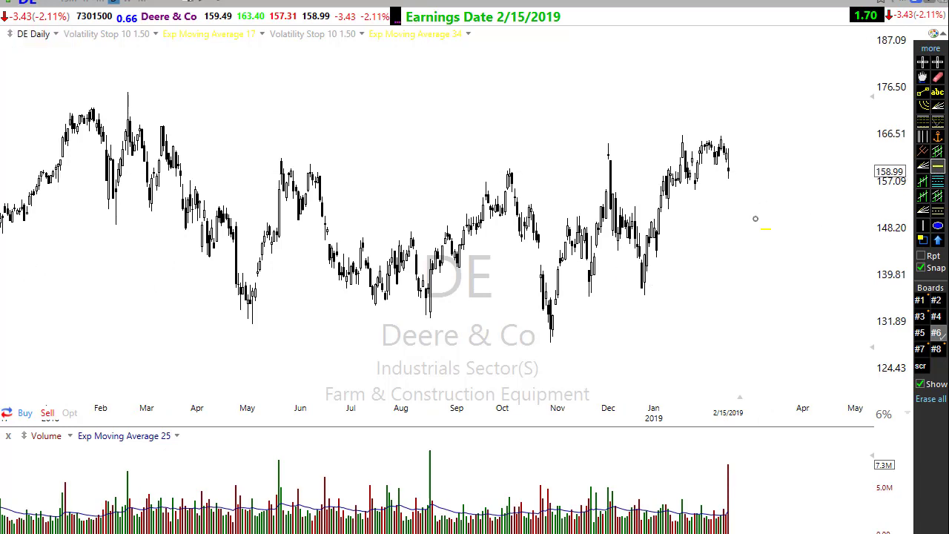
click(783, 175)
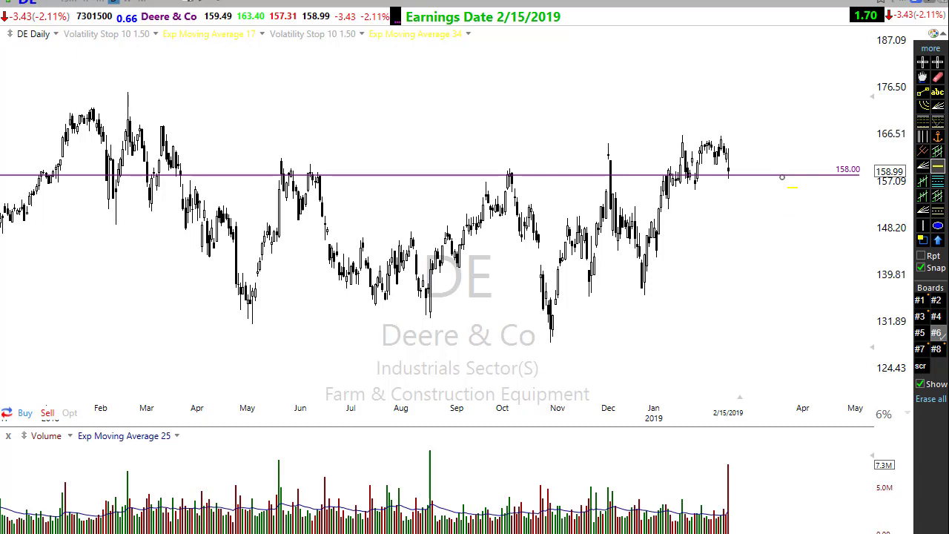
Step: Draw a rising trendline from the November low and a horizontal line at 167.77
click(923, 91)
drag(544, 344, 851, 164)
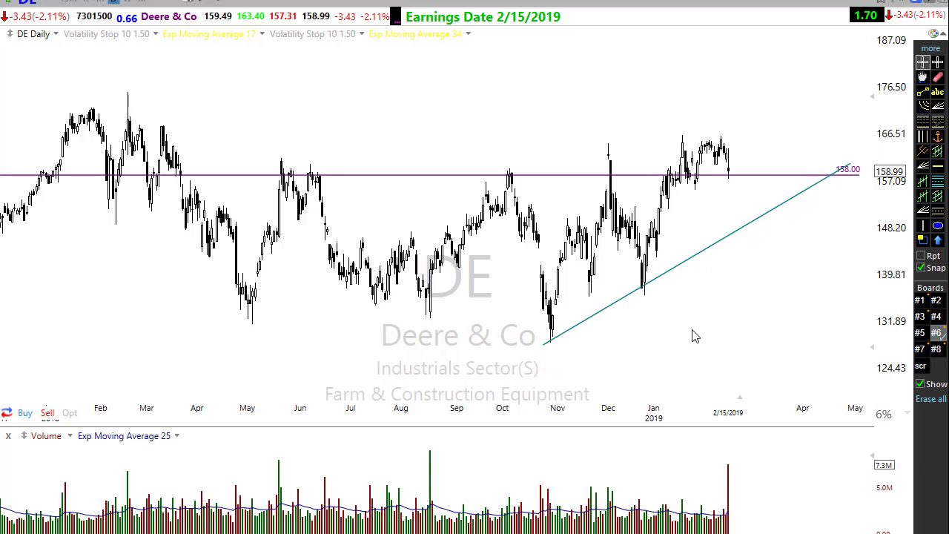
scroll(688, 336, down, 2)
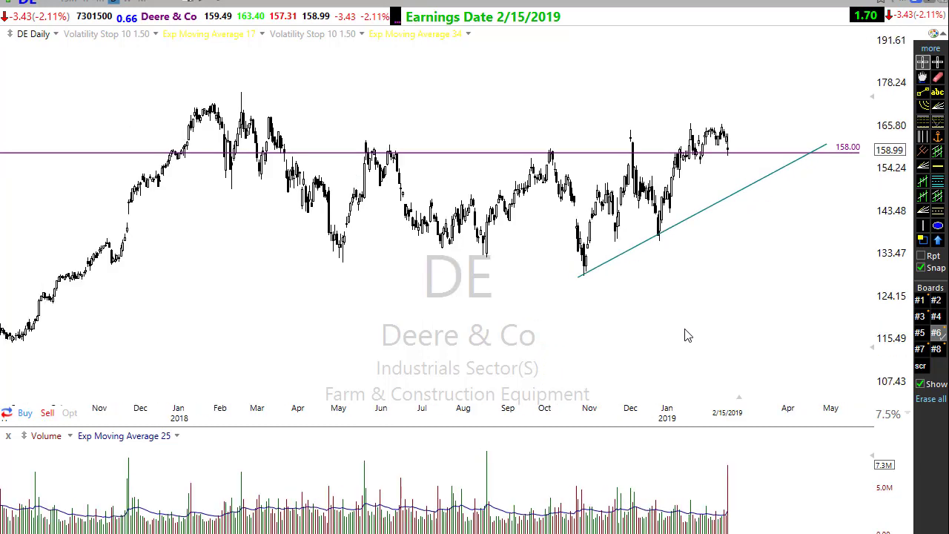
scroll(646, 284, up, 1)
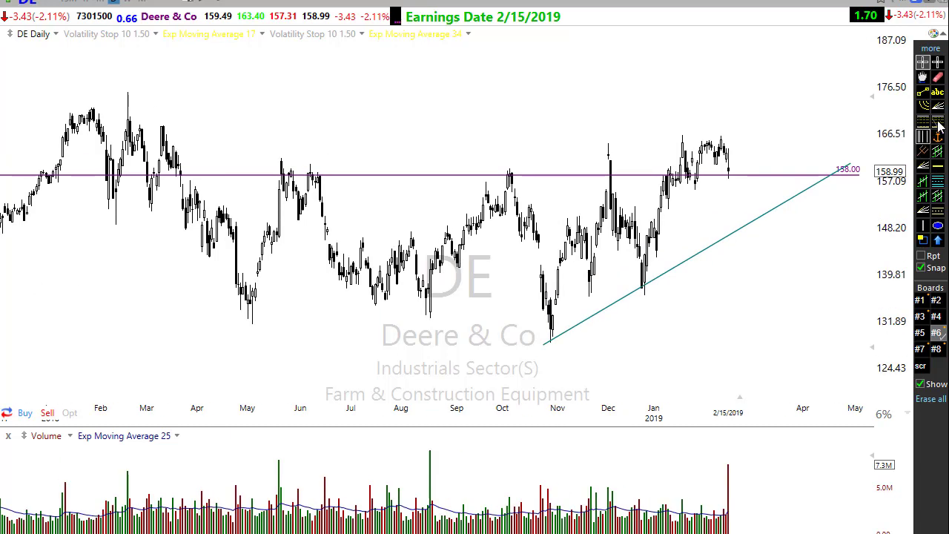
click(938, 166)
drag(786, 112, 794, 127)
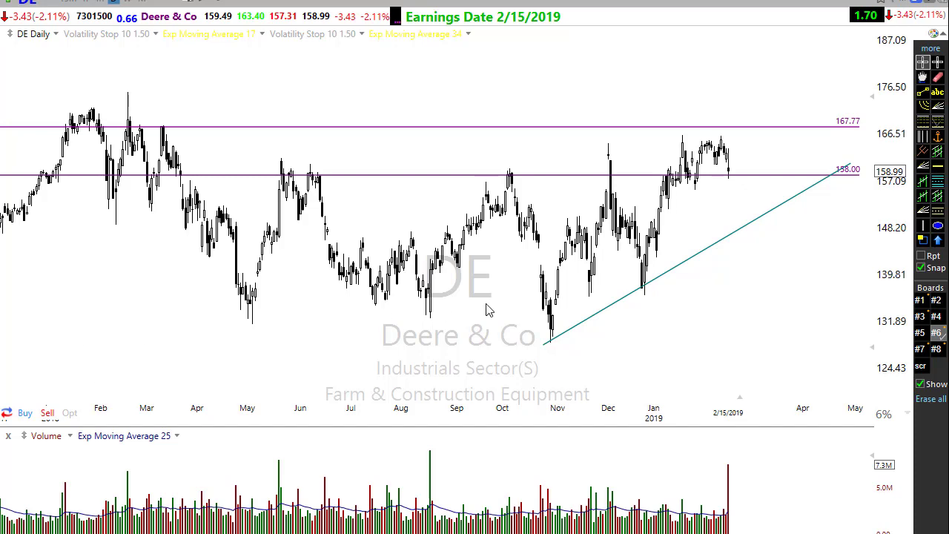
scroll(499, 313, up, 2)
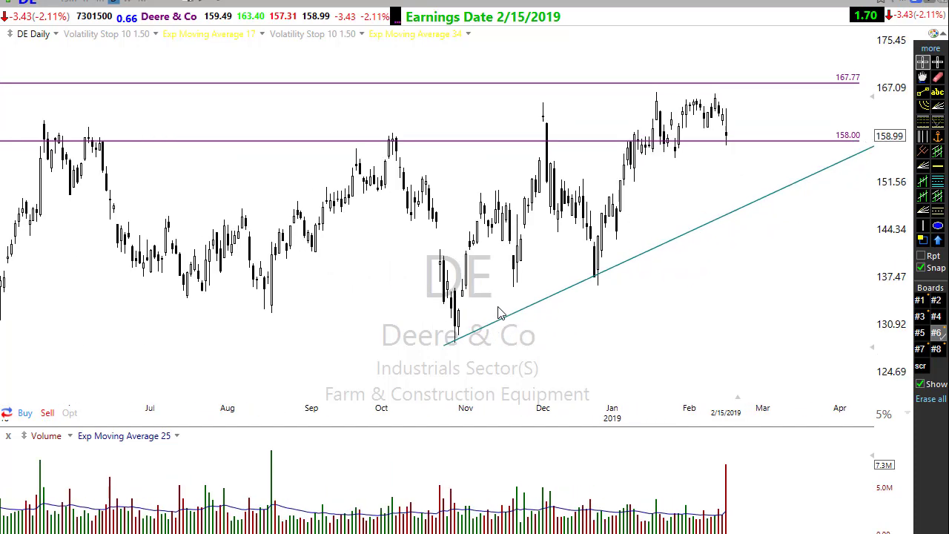
scroll(418, 293, down, 2)
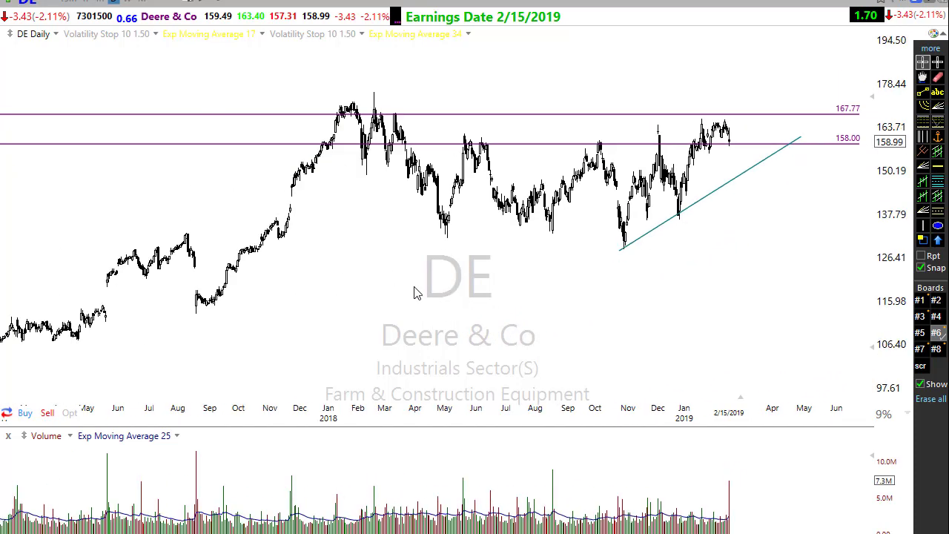
scroll(441, 294, up, 1)
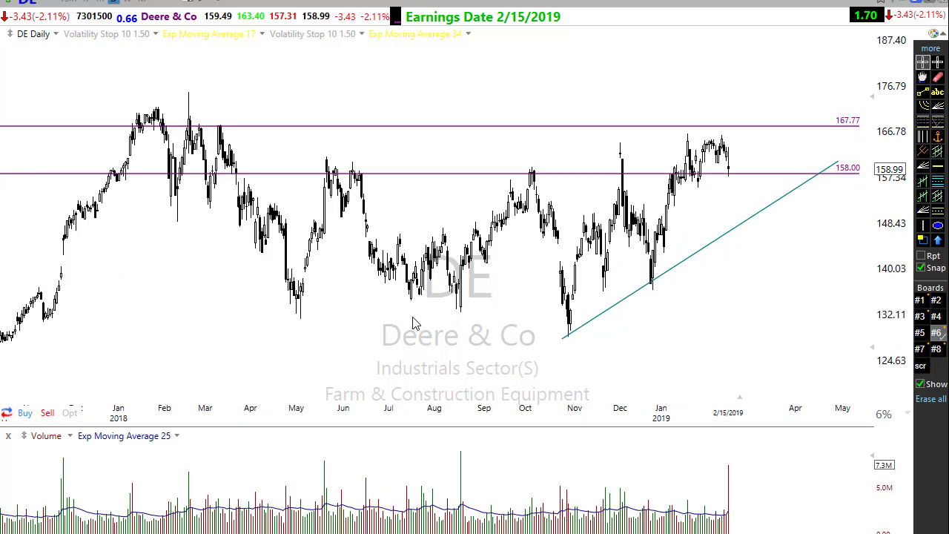
scroll(426, 322, up, 3)
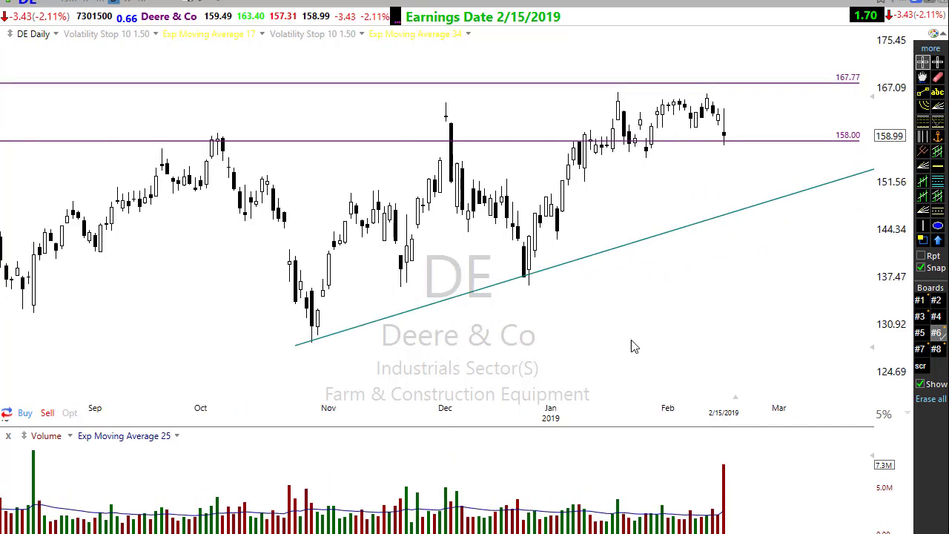
scroll(655, 343, up, 1)
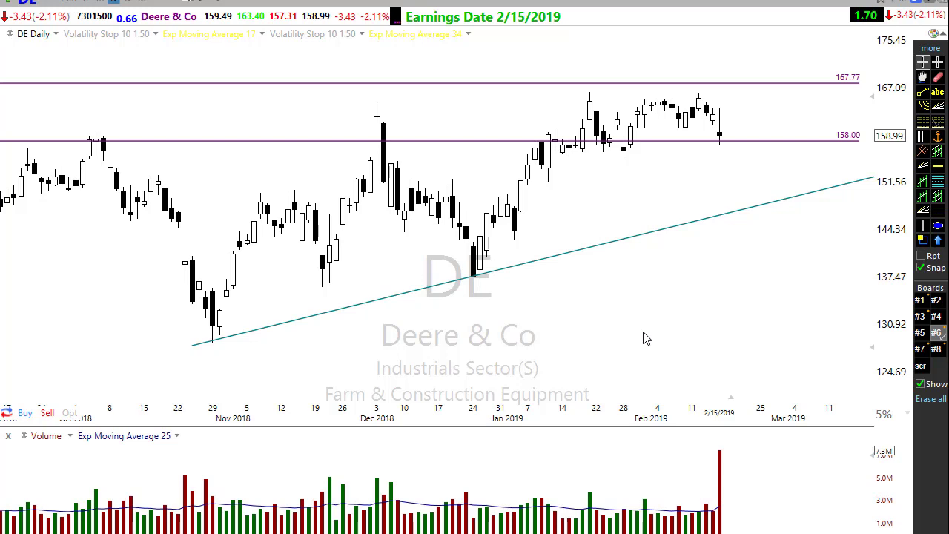
scroll(537, 373, down, 1)
scroll(537, 373, down, 2)
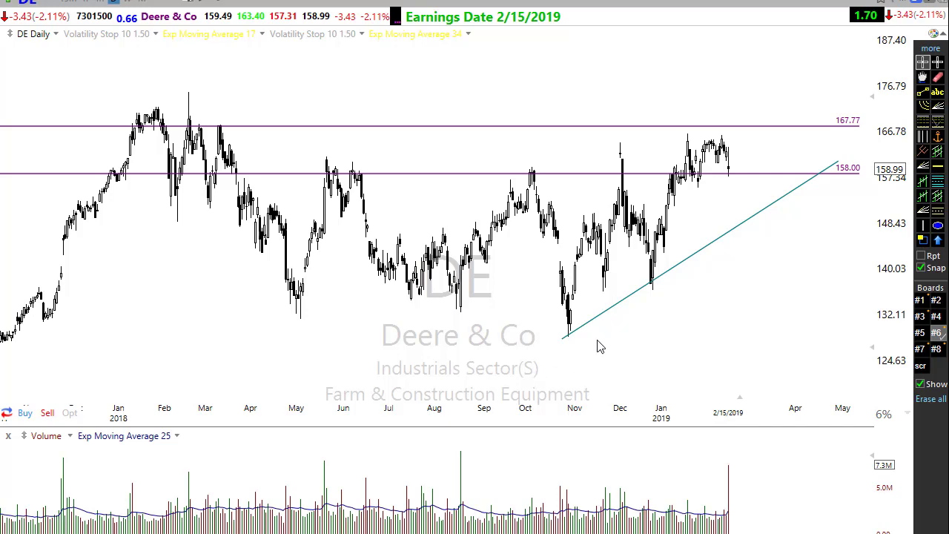
scroll(616, 338, up, 2)
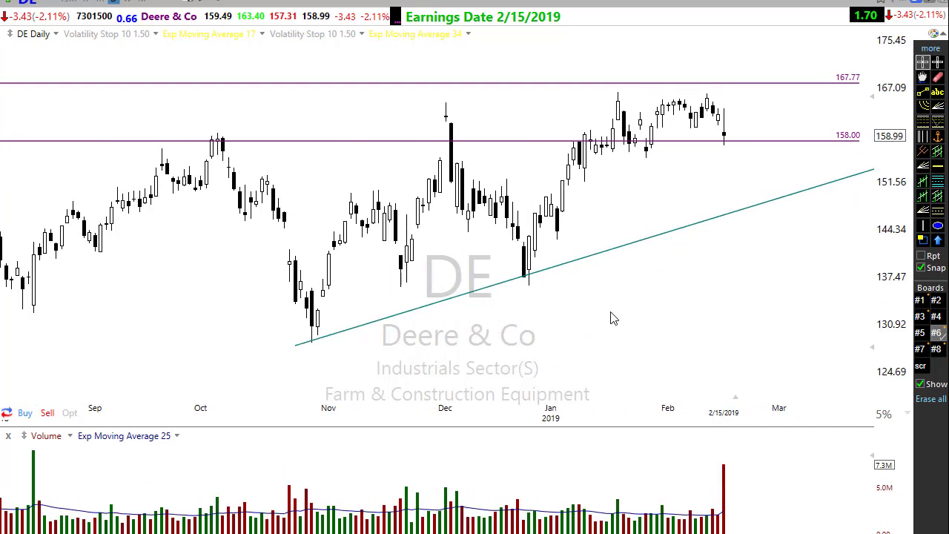
scroll(608, 320, down, 4)
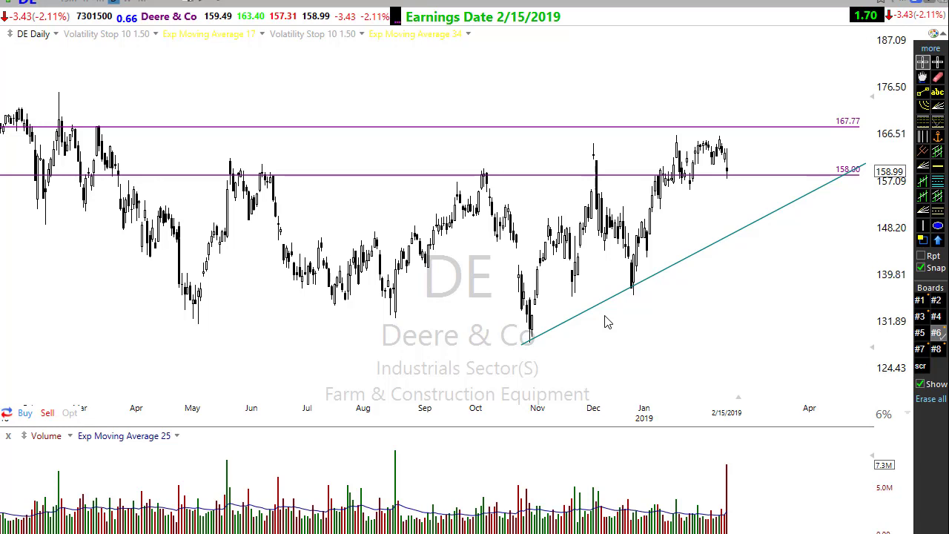
scroll(586, 364, up, 2)
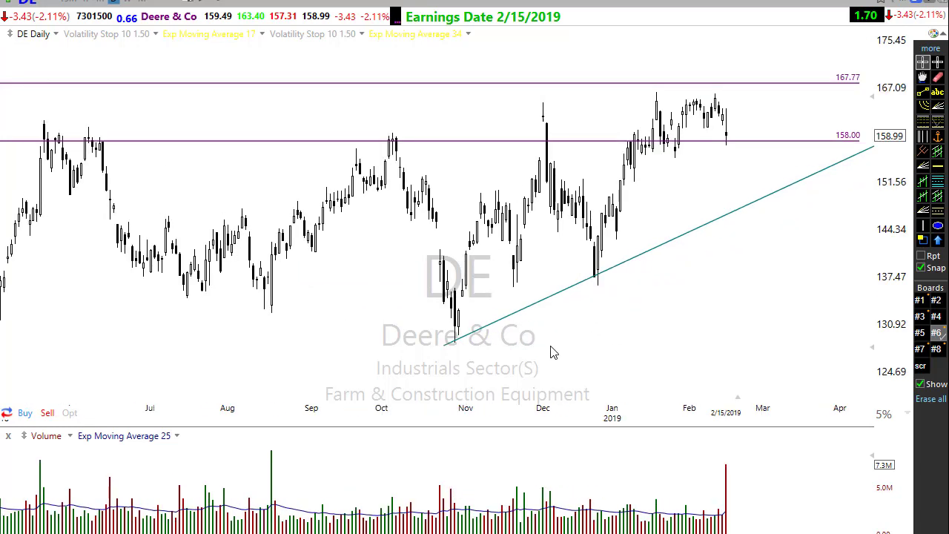
scroll(626, 321, up, 3)
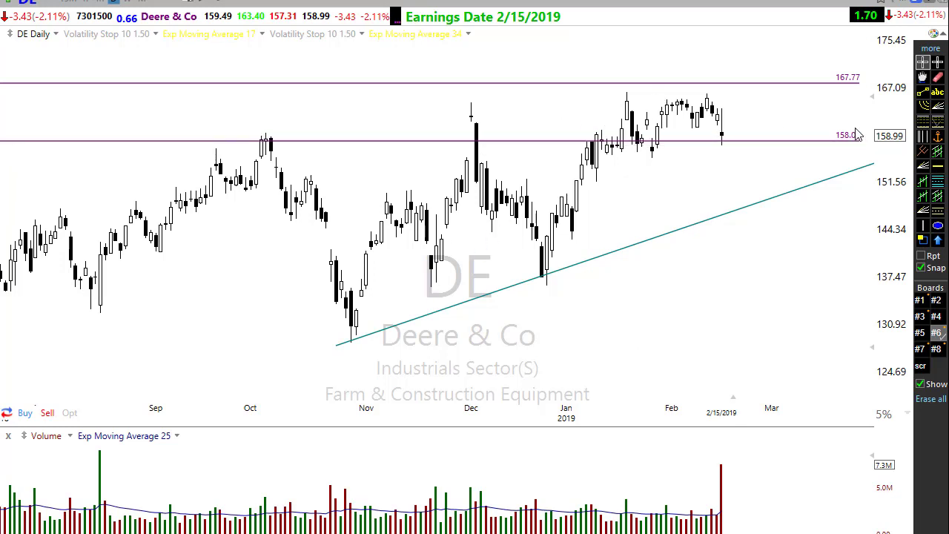
scroll(771, 260, down, 5)
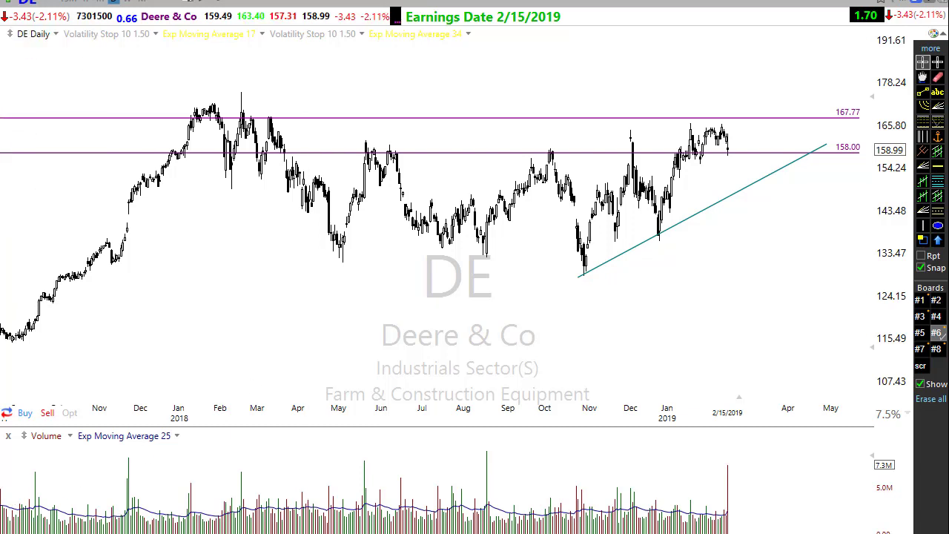
Step: Load the AMD daily chart with the 'amd' symbol and zoom in
text(amd)
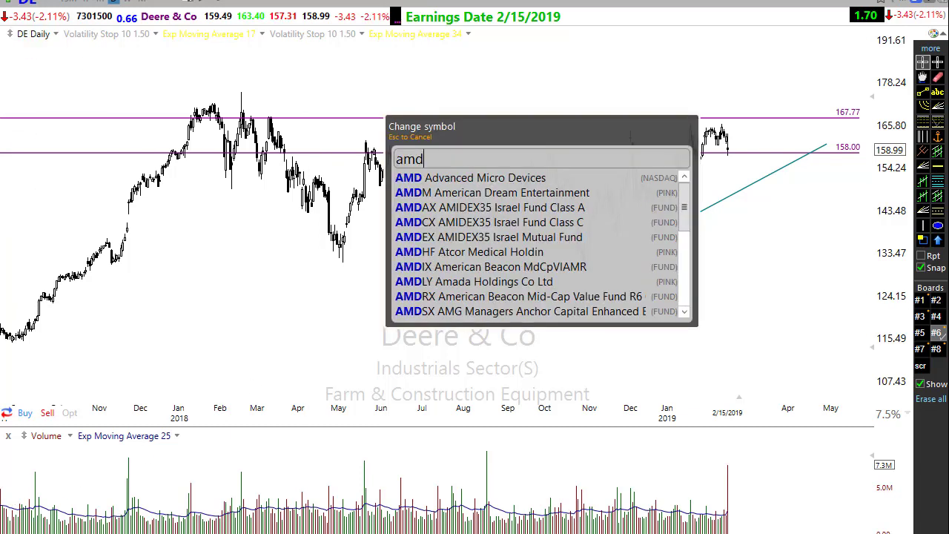
key(Return)
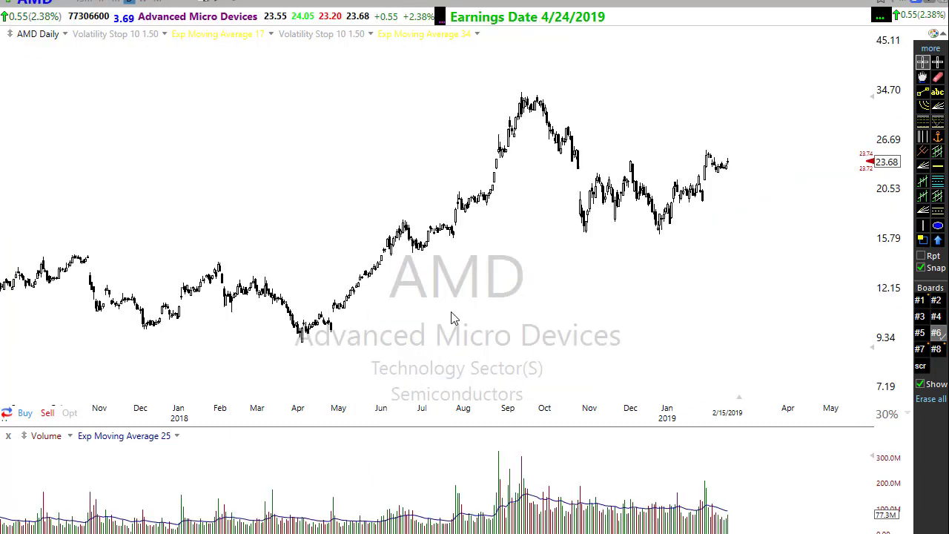
scroll(591, 310, up, 2)
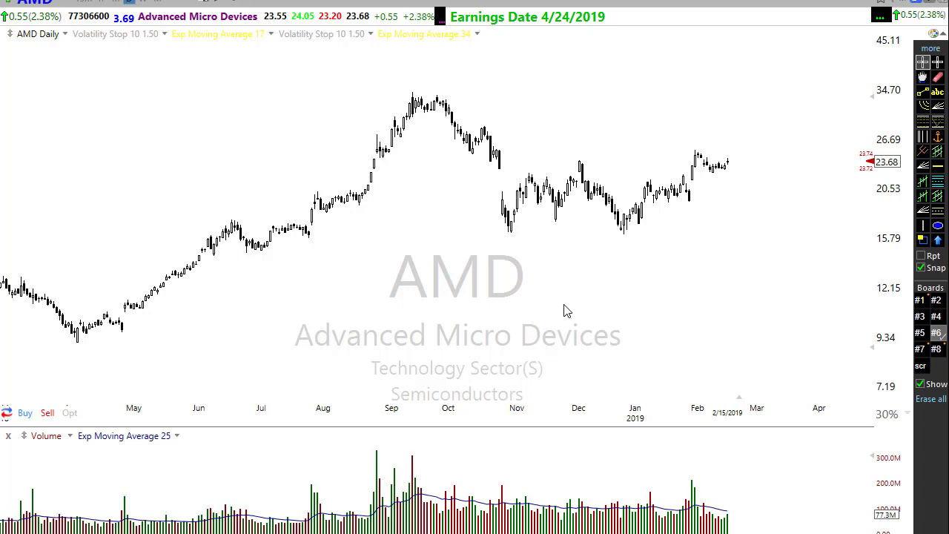
scroll(503, 344, up, 2)
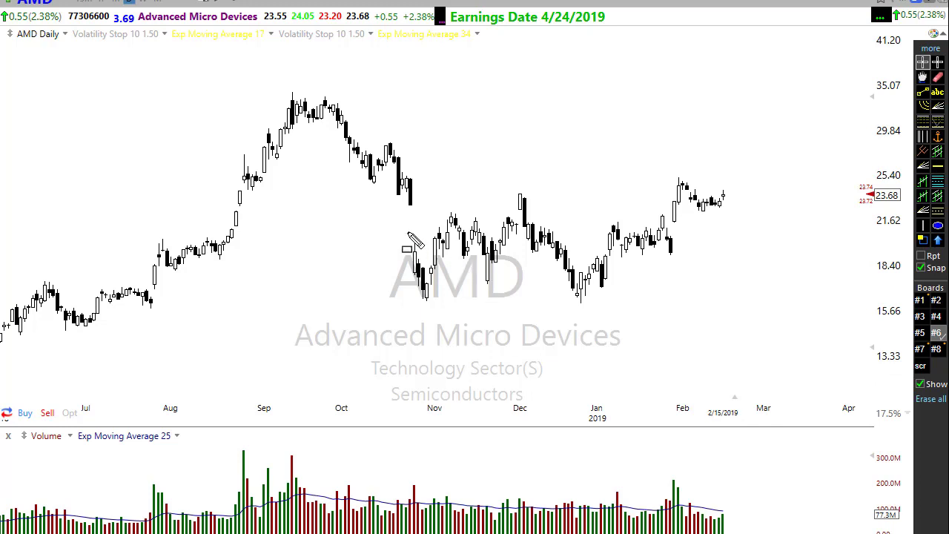
Step: Box AMD's October–February range and draw two red arrows down from the September peak
mouse_move(376, 203)
mouse_down()
mouse_move(695, 223)
mouse_move(739, 300)
mouse_up()
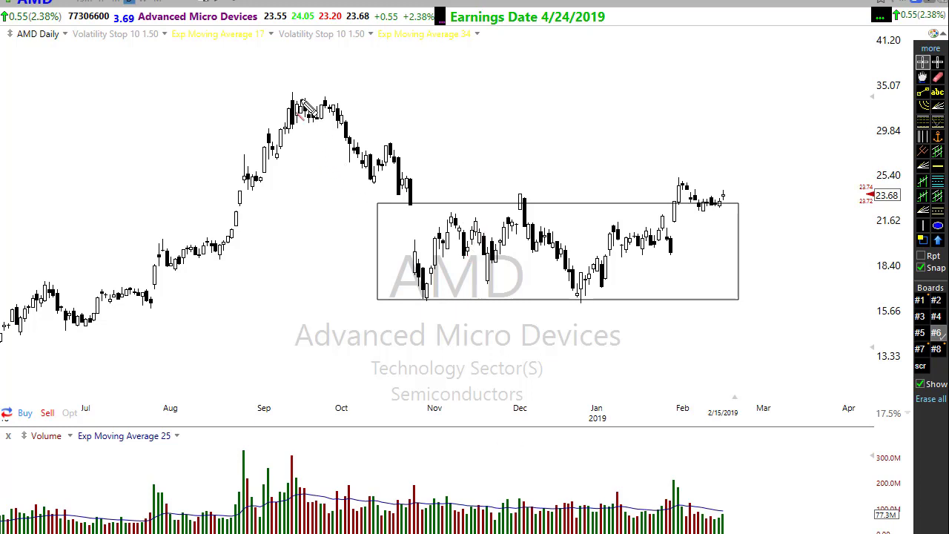
drag(303, 103, 412, 230)
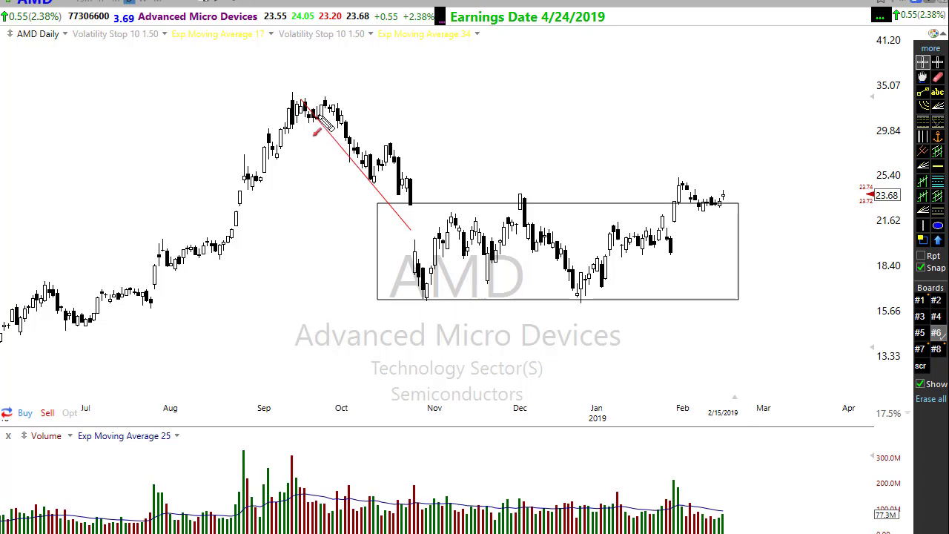
drag(308, 109, 423, 255)
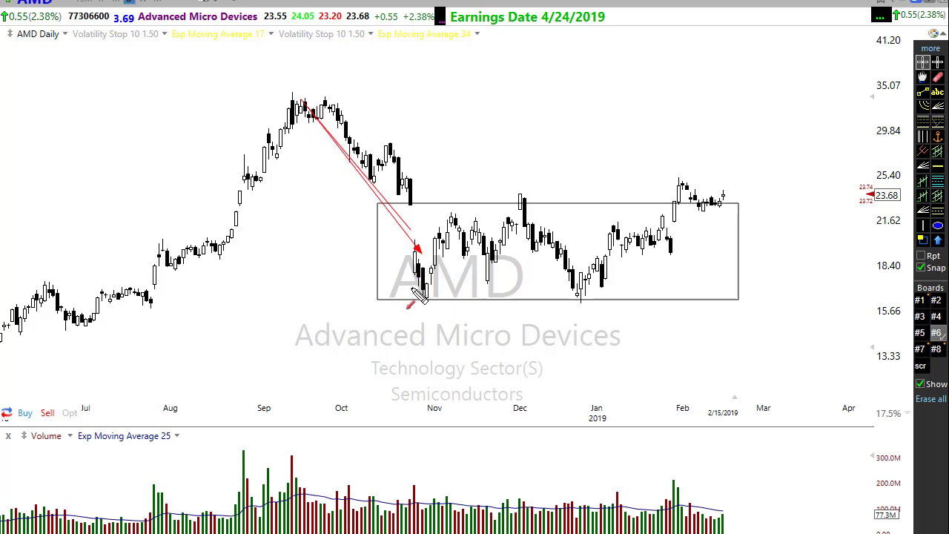
Step: Trace the November and December swings with red arrows, then erase all drawings
drag(411, 289, 453, 226)
mouse_move(473, 231)
mouse_down()
mouse_move(493, 285)
mouse_move(539, 227)
mouse_up()
mouse_move(547, 257)
mouse_down()
mouse_move(554, 241)
mouse_move(581, 297)
mouse_up()
mouse_move(602, 284)
mouse_down()
mouse_move(639, 239)
mouse_move(710, 268)
mouse_up()
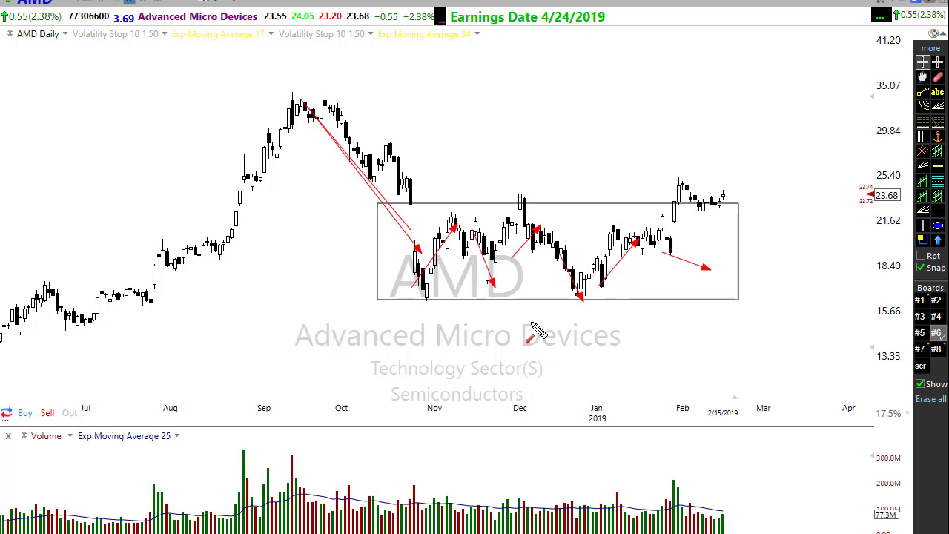
key(Delete)
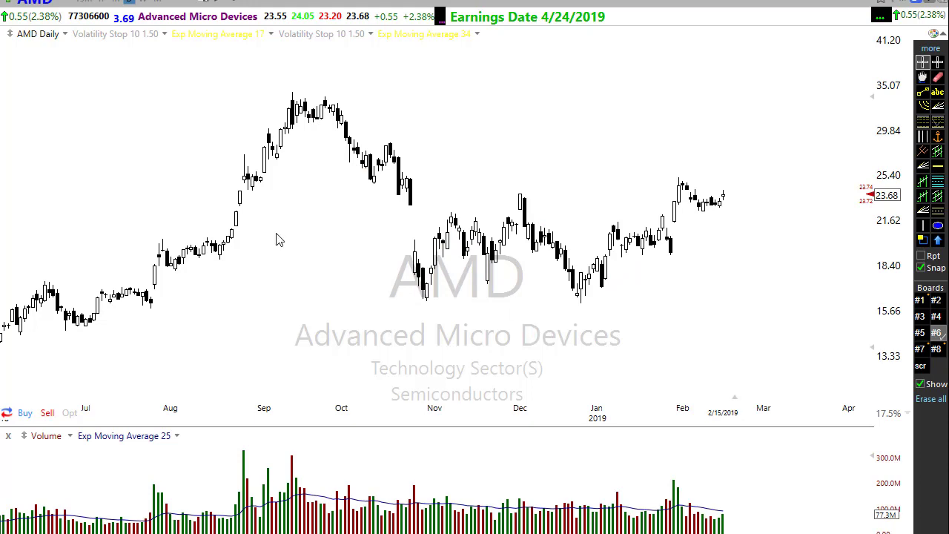
scroll(589, 326, down, 2)
scroll(591, 326, down, 4)
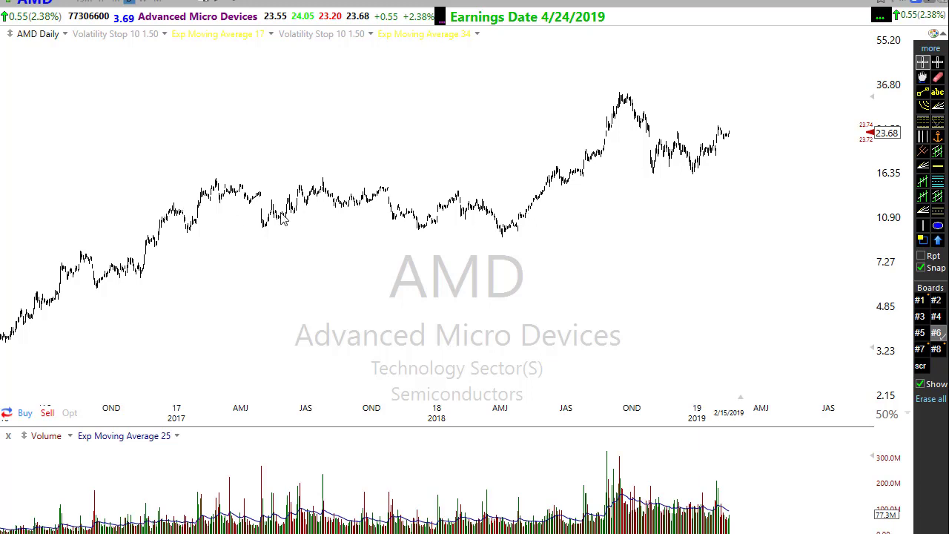
scroll(550, 291, up, 3)
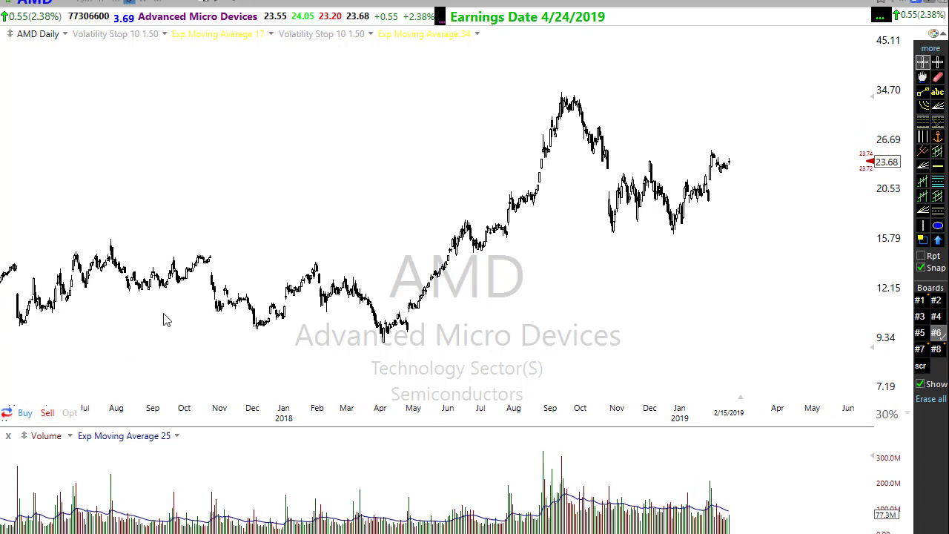
scroll(591, 330, down, 2)
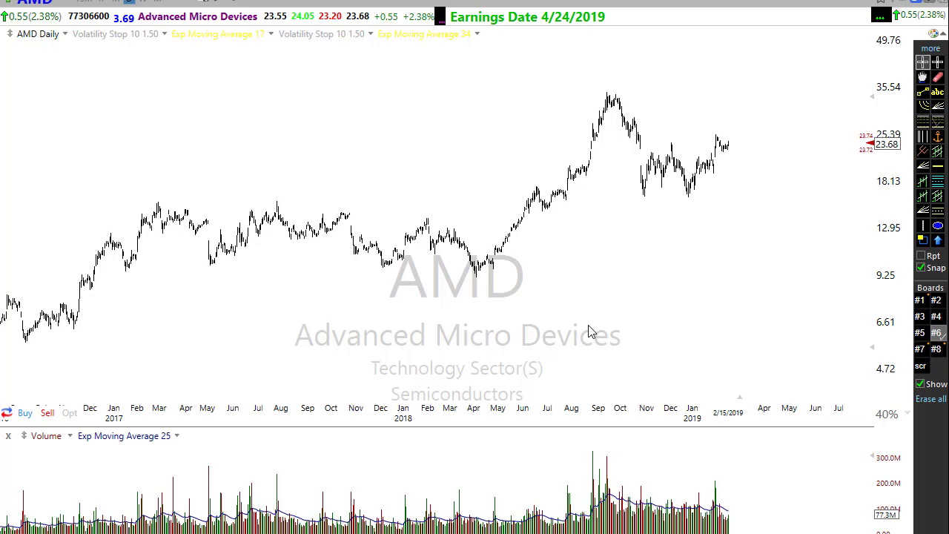
scroll(349, 272, down, 2)
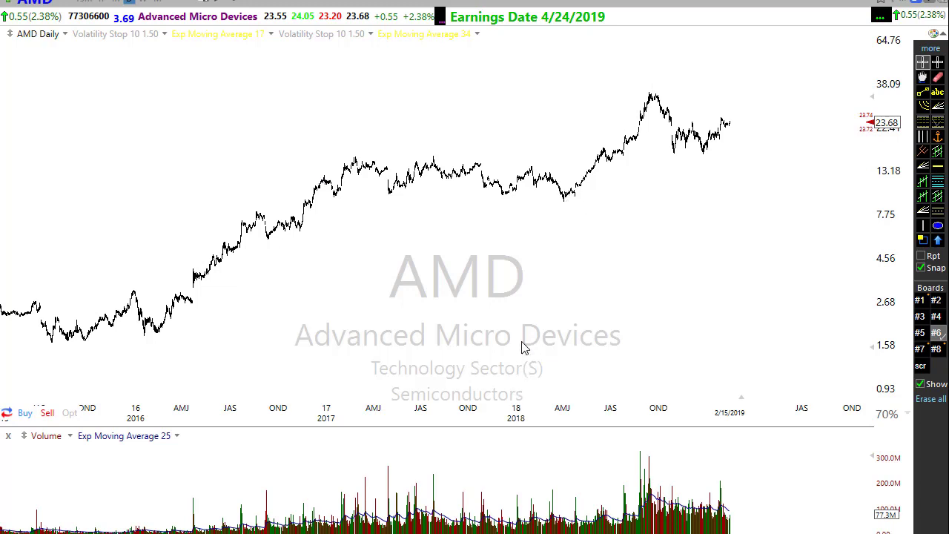
scroll(518, 315, down, 1)
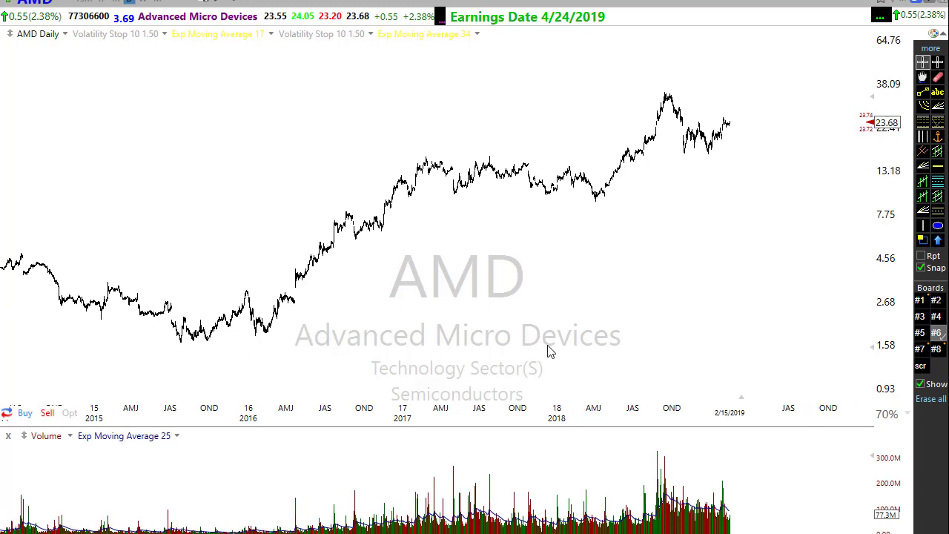
scroll(552, 342, up, 3)
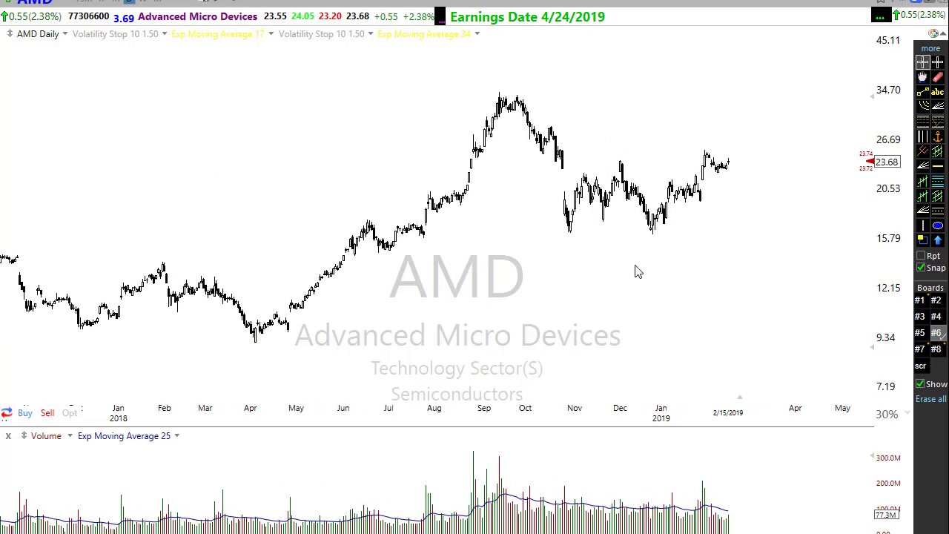
scroll(572, 322, up, 3)
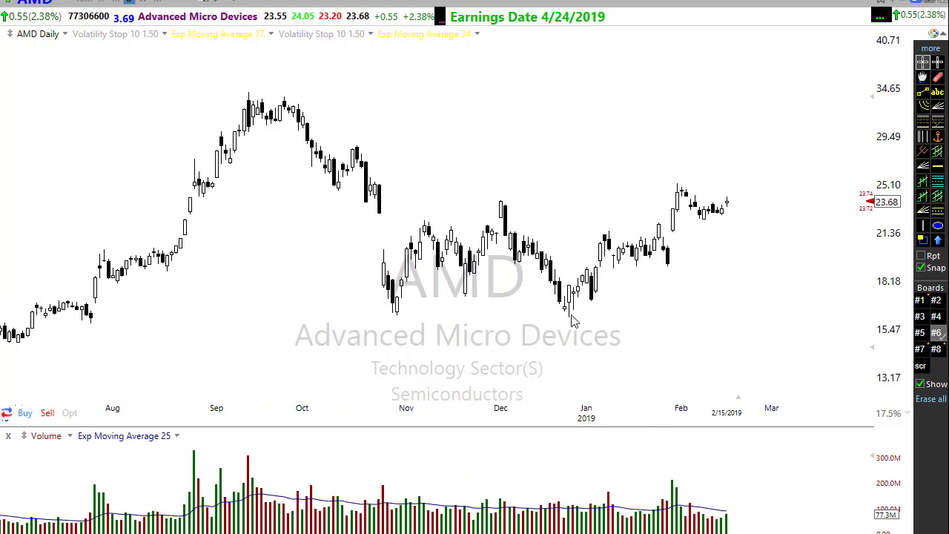
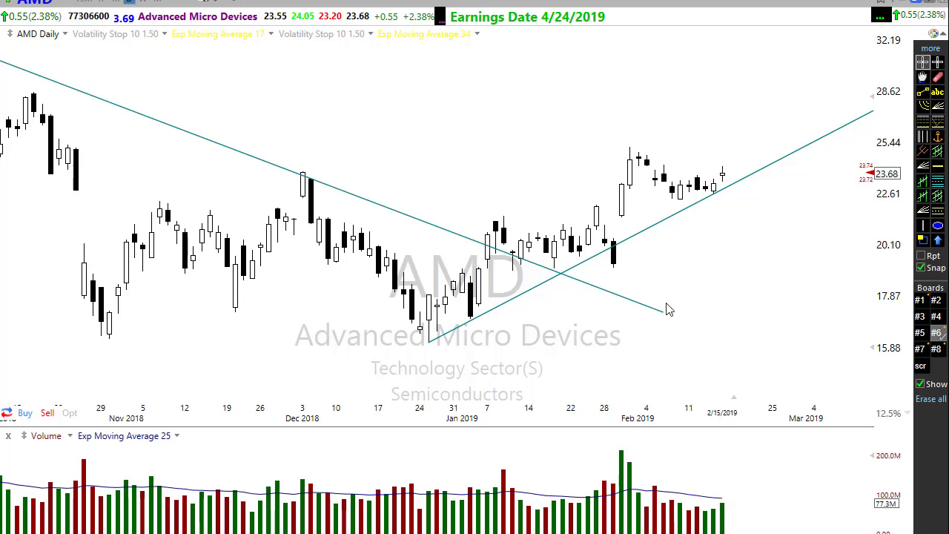
Step: Zoom out the AMD daily chart's time axis to show prices back to early October 2018
scroll(691, 319, down, 1)
scroll(686, 392, down, 1)
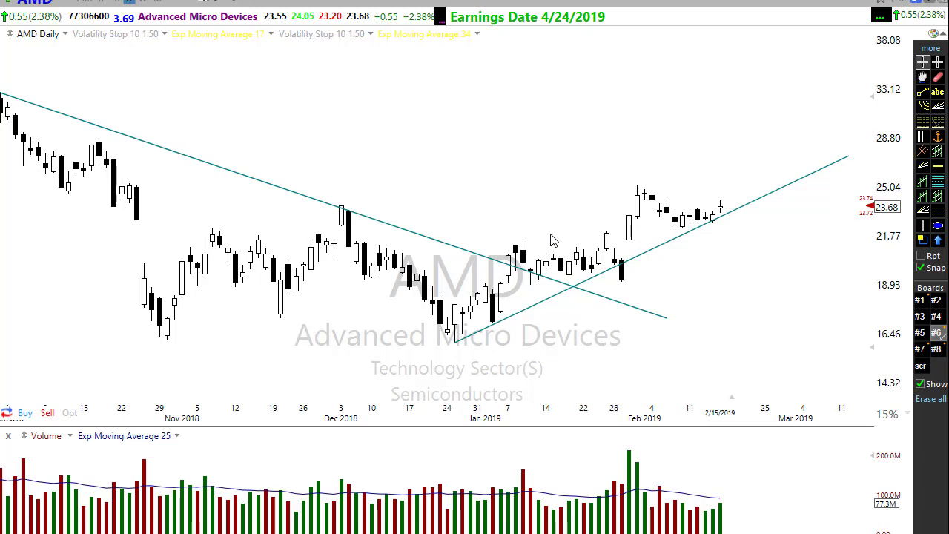
scroll(665, 369, down, 1)
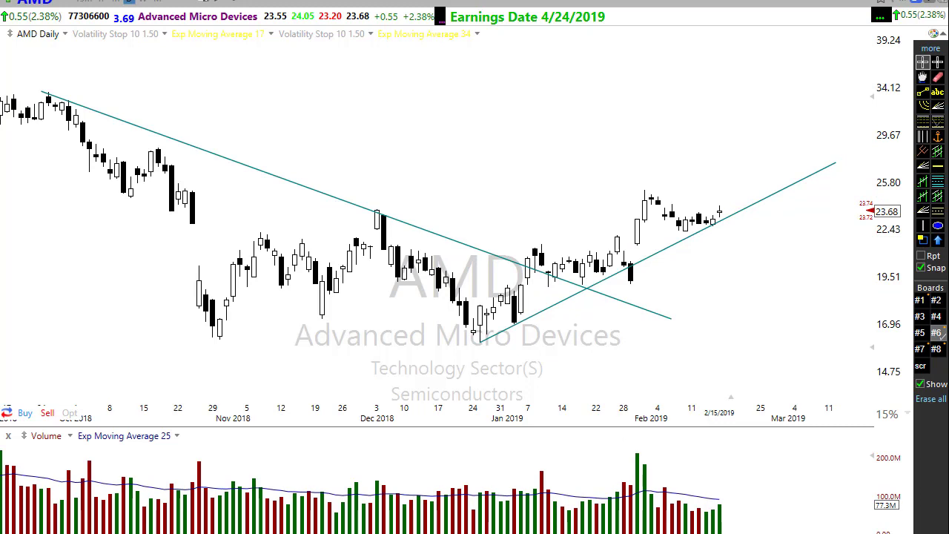
mouse_move(478, 337)
mouse_down()
mouse_move(530, 267)
mouse_move(625, 269)
mouse_move(636, 282)
mouse_move(653, 223)
mouse_move(743, 233)
mouse_up()
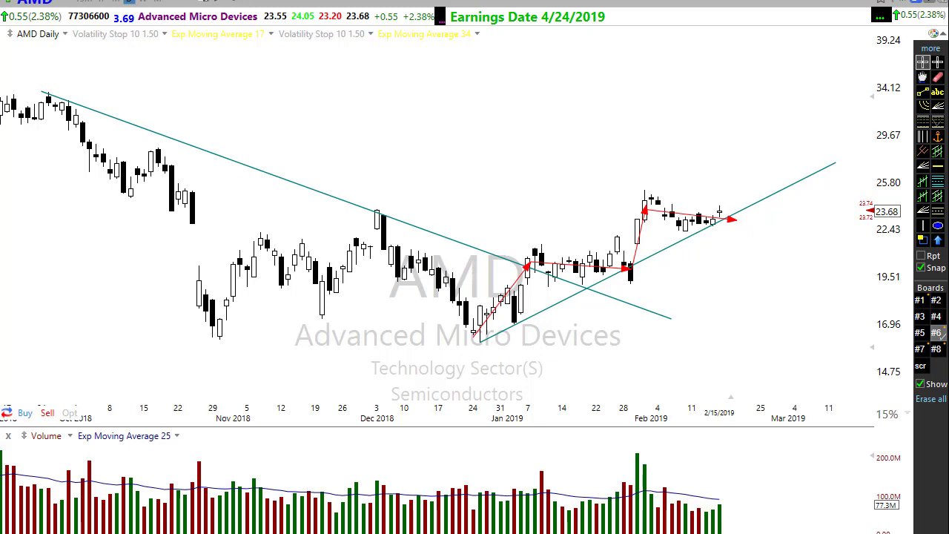
drag(107, 153, 666, 198)
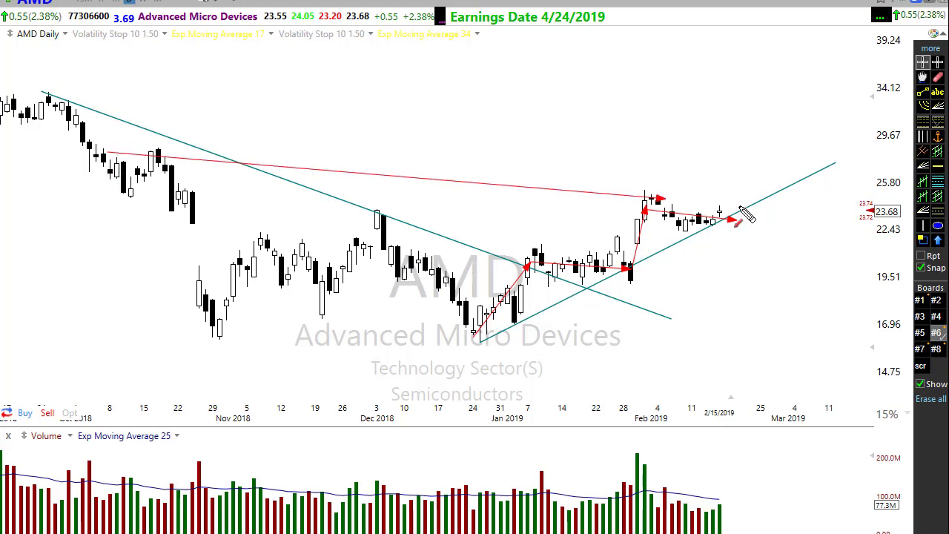
drag(745, 213, 866, 176)
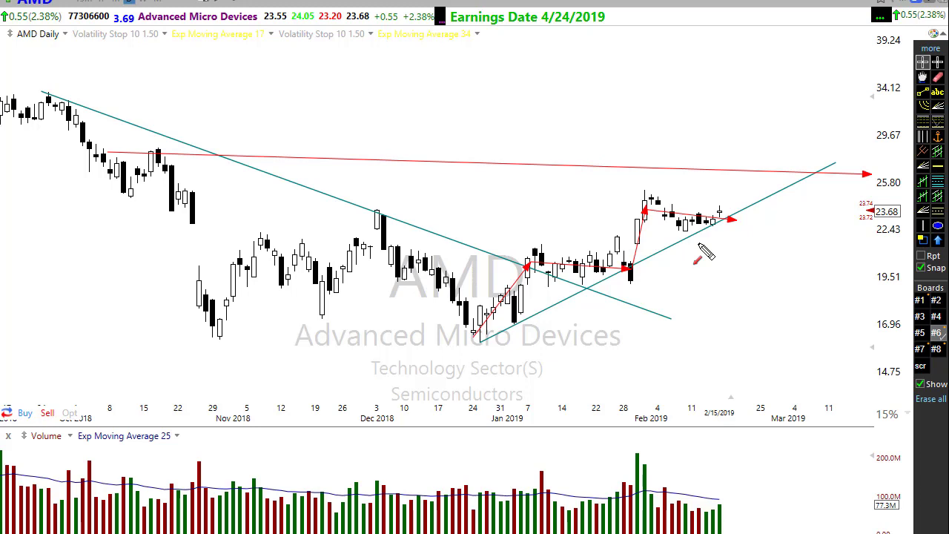
key(Escape)
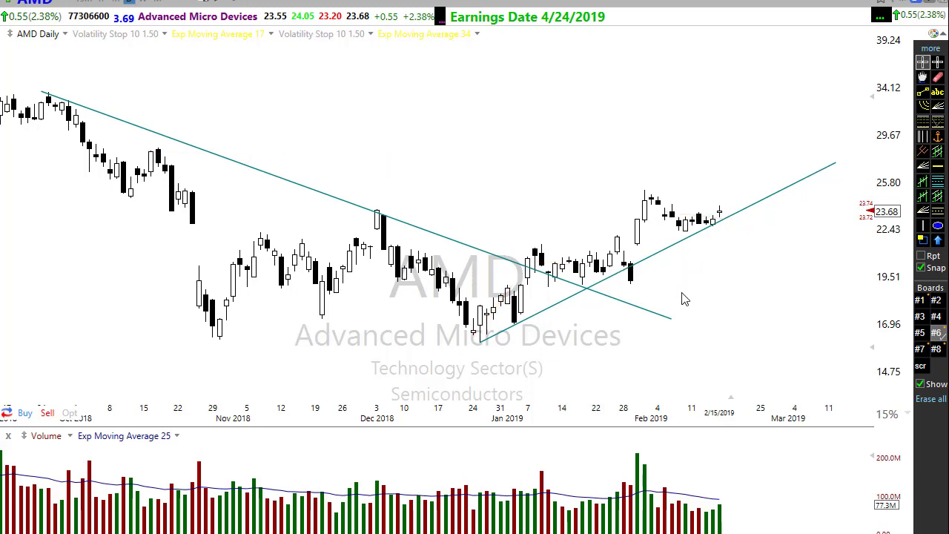
Step: Draw a purple horizontal support line at 22.49 across the AMD daily chart
click(939, 166)
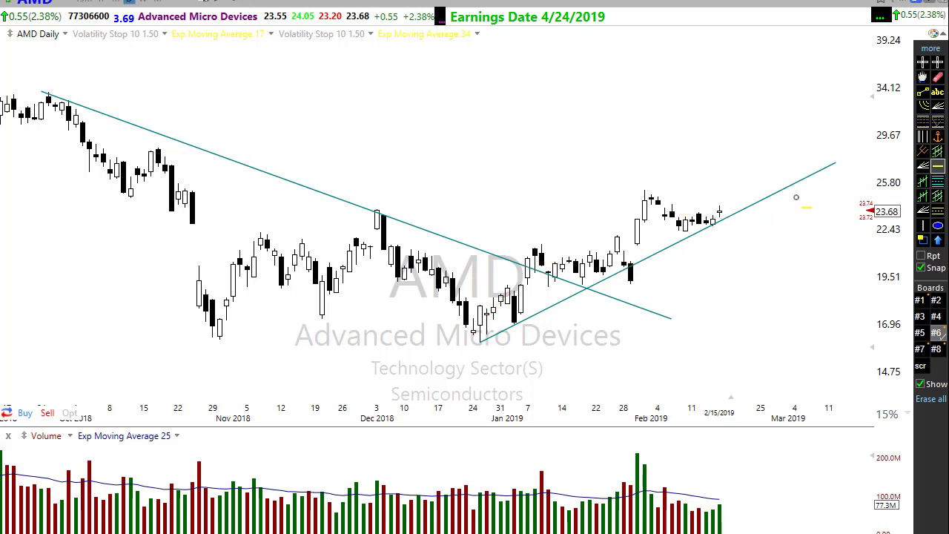
click(782, 224)
mouse_move(781, 227)
mouse_down()
mouse_move(789, 218)
mouse_move(788, 227)
mouse_up()
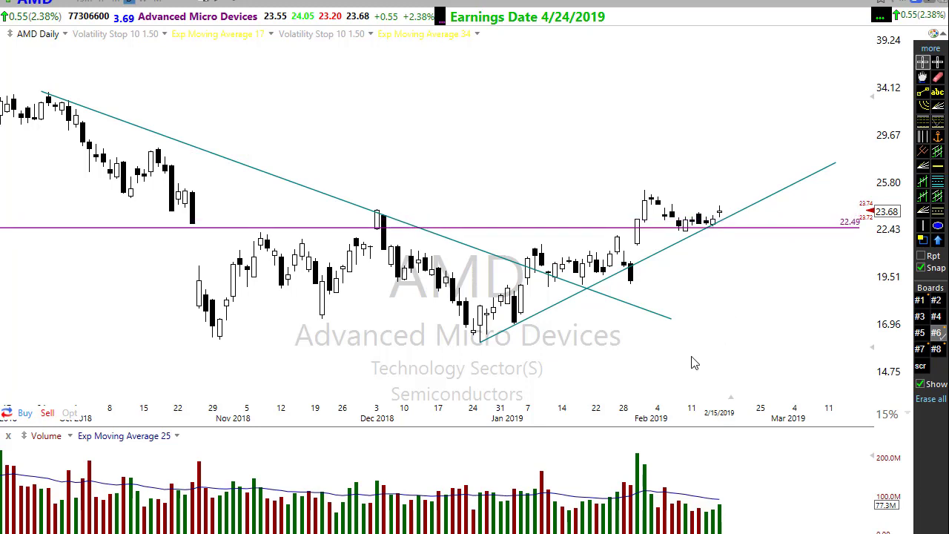
scroll(689, 360, up, 1)
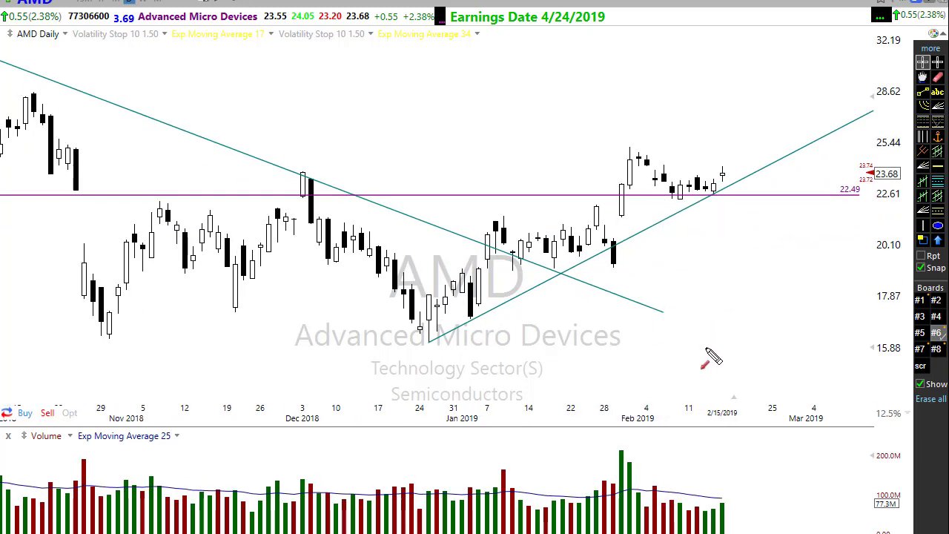
scroll(712, 328, down, 1)
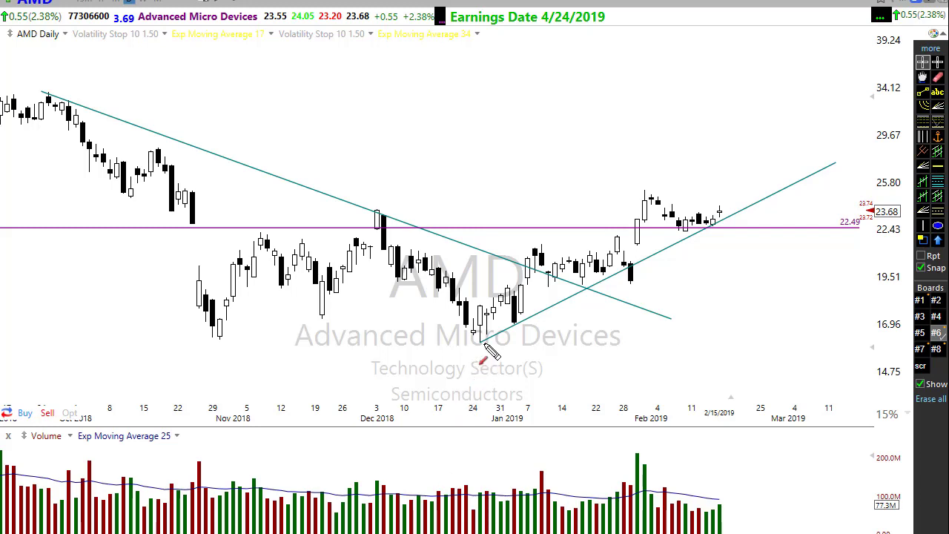
mouse_move(486, 342)
mouse_down()
mouse_move(768, 236)
mouse_move(866, 151)
mouse_move(862, 143)
mouse_up()
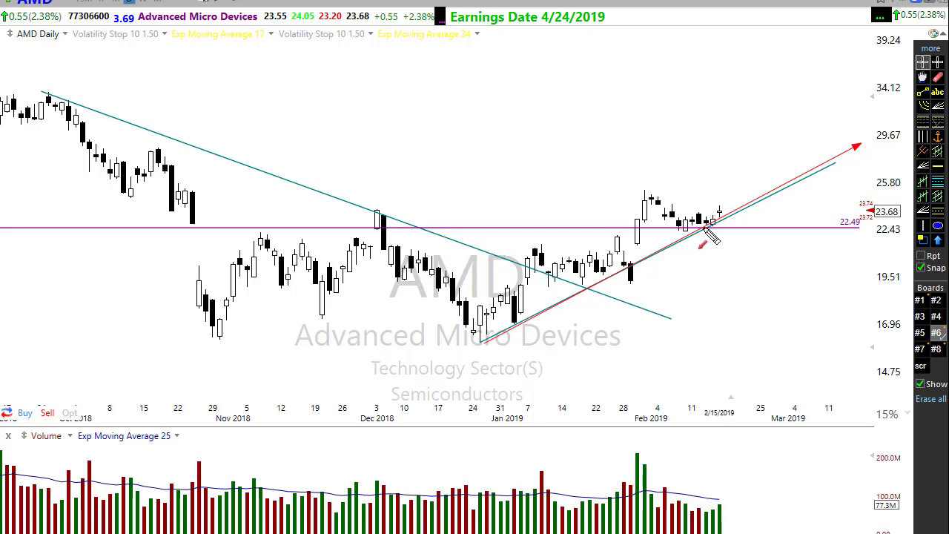
key(Escape)
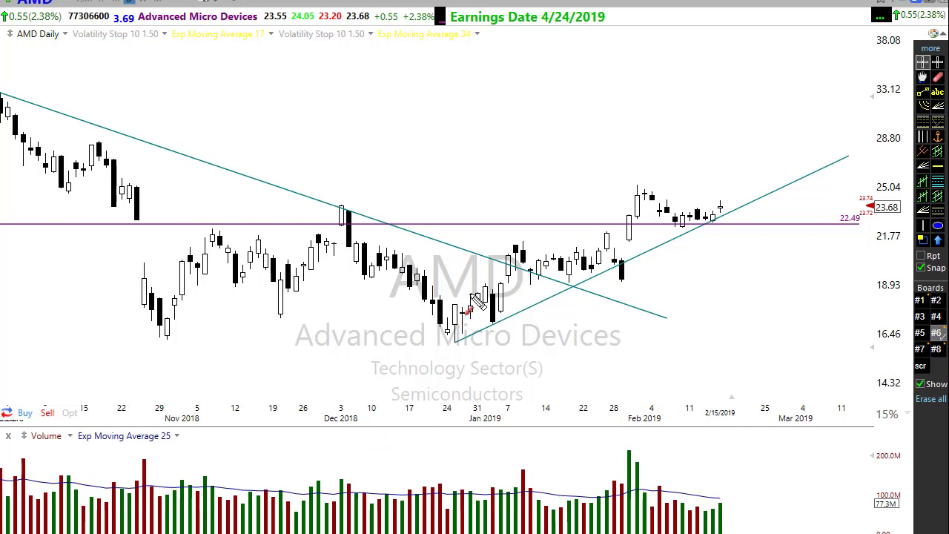
mouse_move(437, 342)
mouse_down()
mouse_move(503, 276)
mouse_move(622, 265)
mouse_up()
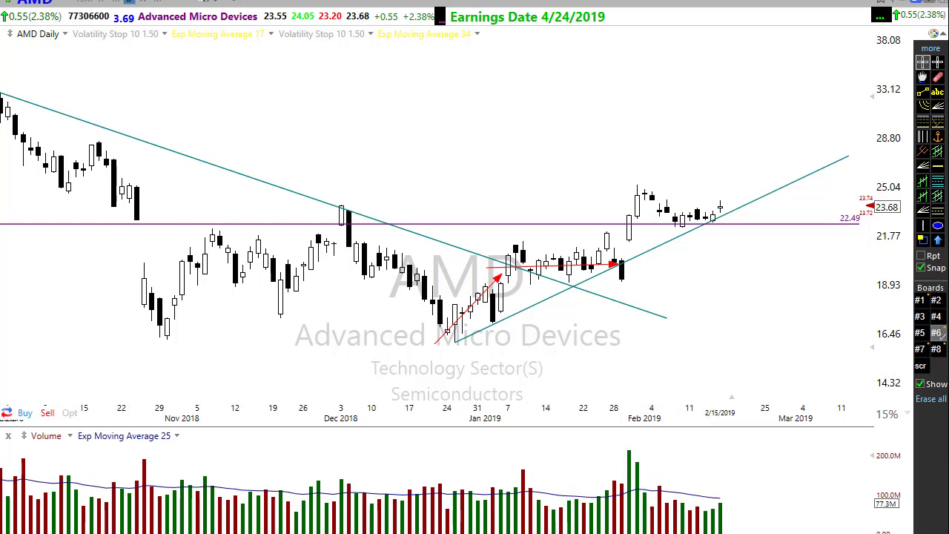
mouse_move(488, 320)
mouse_down()
mouse_move(496, 328)
mouse_move(519, 310)
mouse_move(528, 334)
mouse_up()
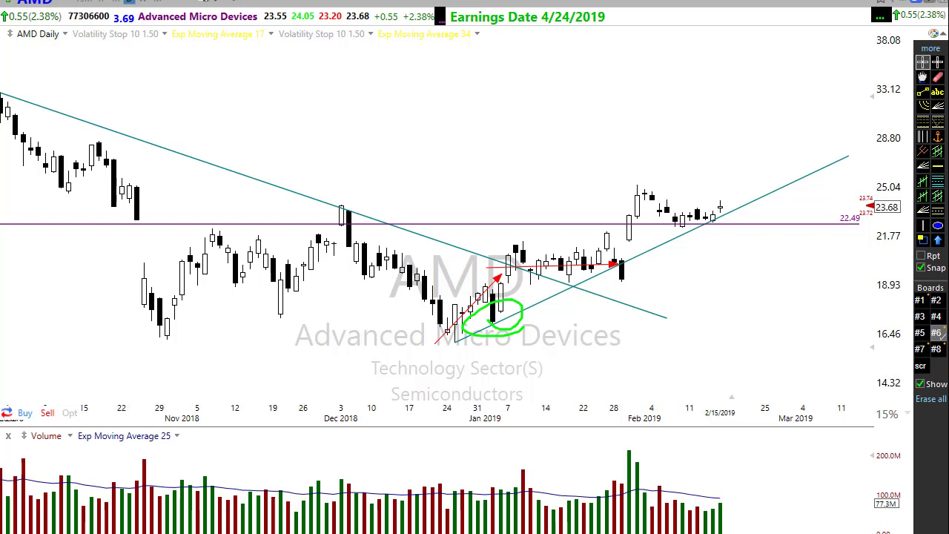
mouse_move(456, 343)
mouse_down()
mouse_move(689, 285)
mouse_move(854, 156)
mouse_up()
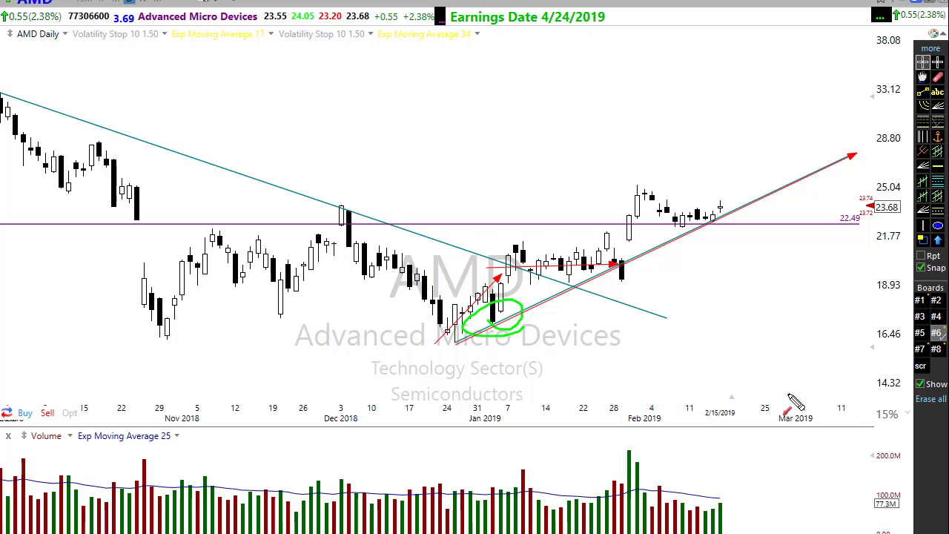
key(e)
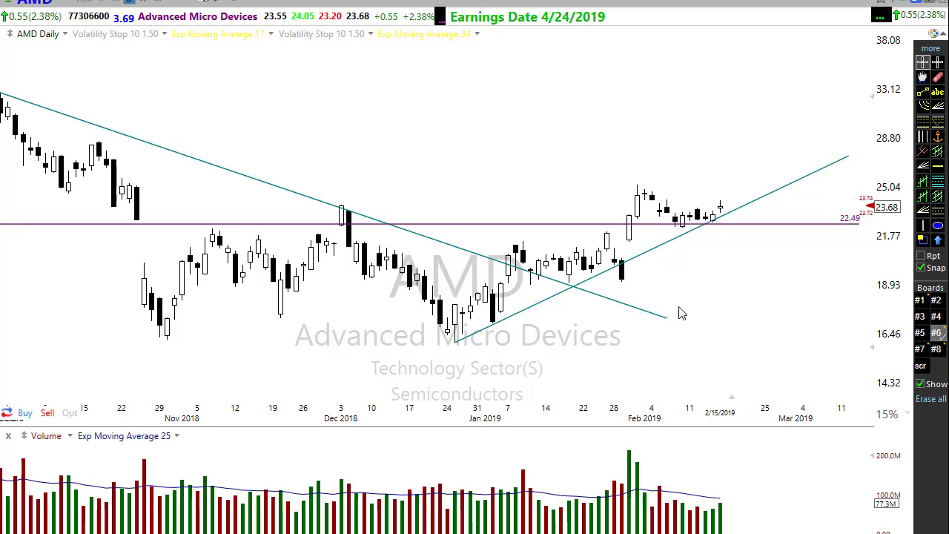
Step: Add a horizontal resistance line at 27.10, with the chart zoomed out to September
scroll(681, 313, up, 2)
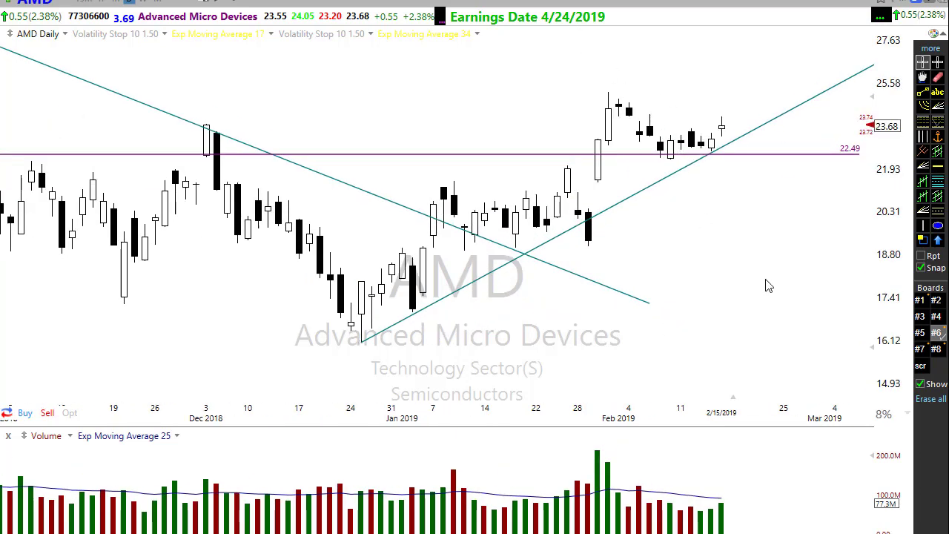
scroll(765, 348, down, 2)
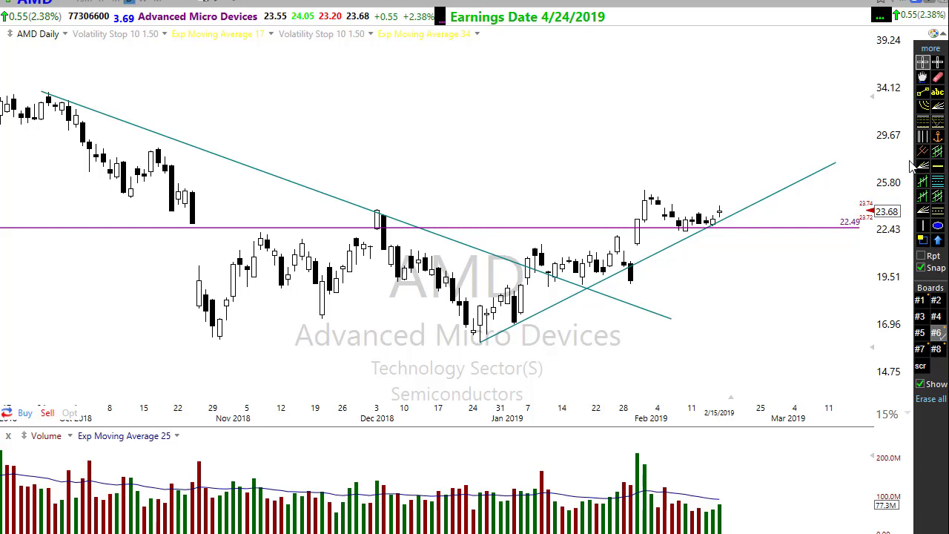
click(937, 166)
drag(637, 151, 679, 151)
scroll(572, 401, down, 2)
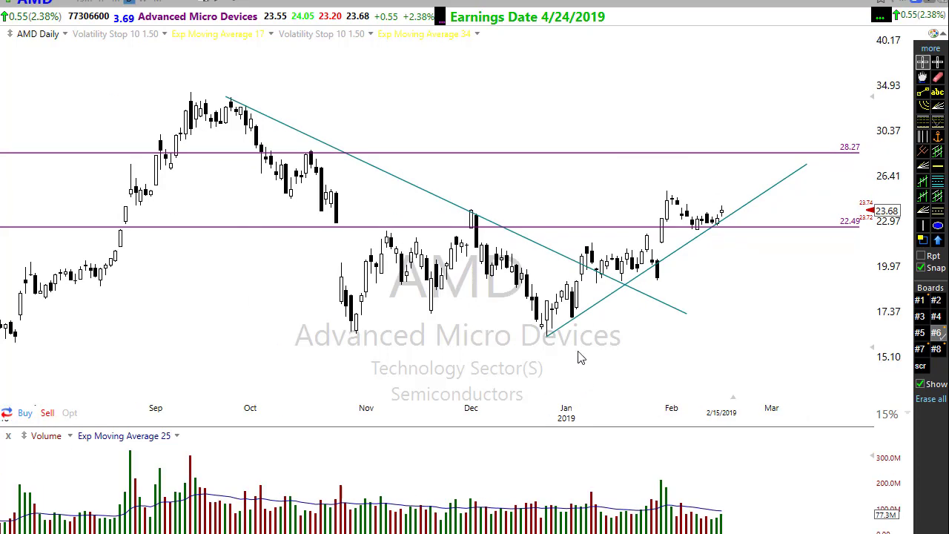
drag(545, 152, 572, 172)
scroll(615, 423, up, 1)
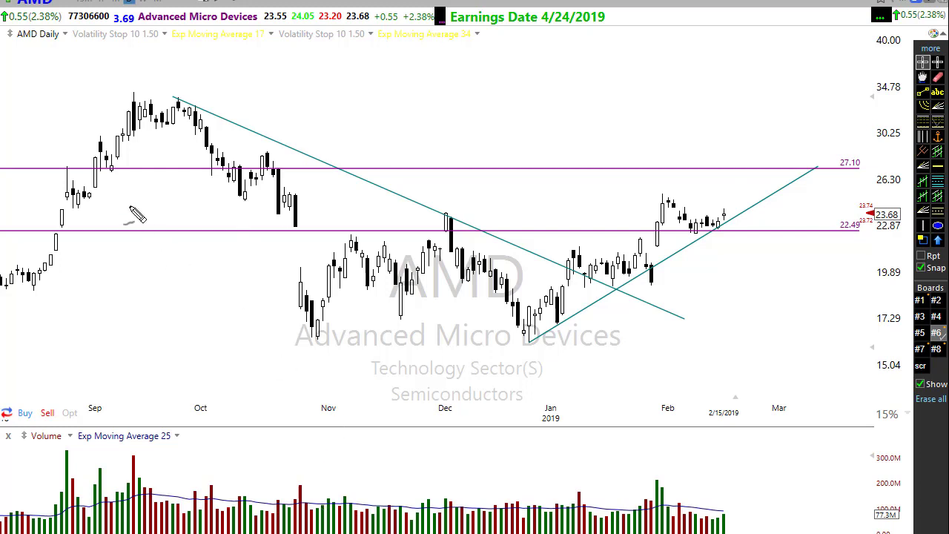
drag(57, 164, 71, 157)
drag(109, 170, 127, 181)
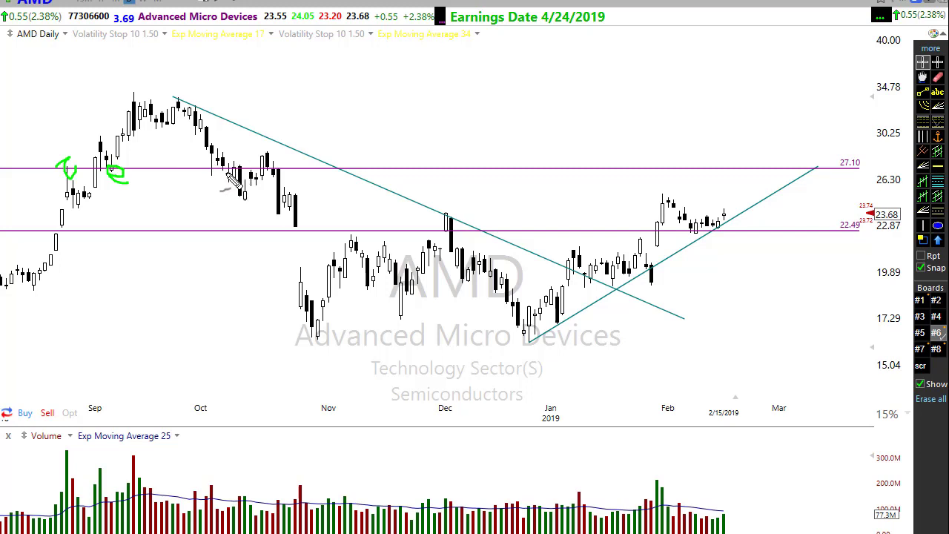
mouse_move(244, 164)
mouse_down()
mouse_move(250, 150)
mouse_move(240, 177)
mouse_up()
drag(284, 169, 293, 154)
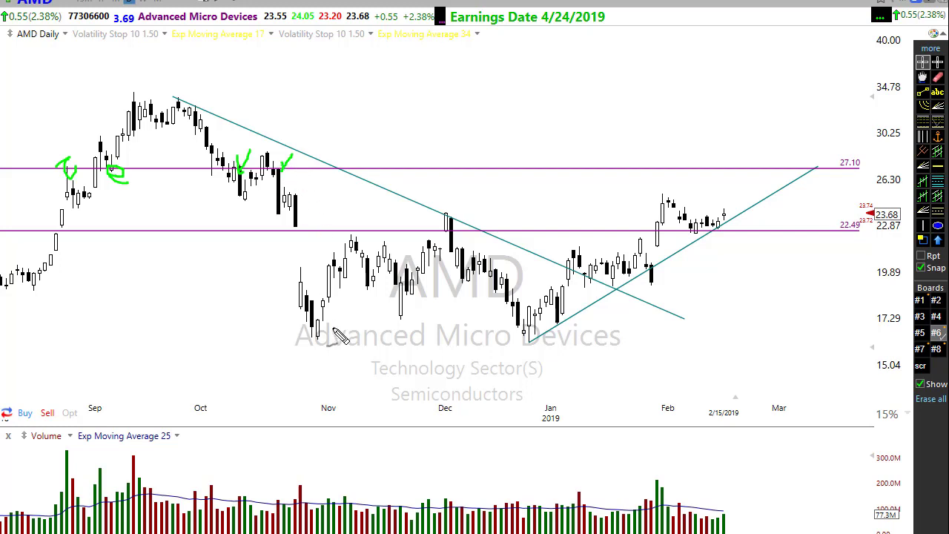
key(Escape)
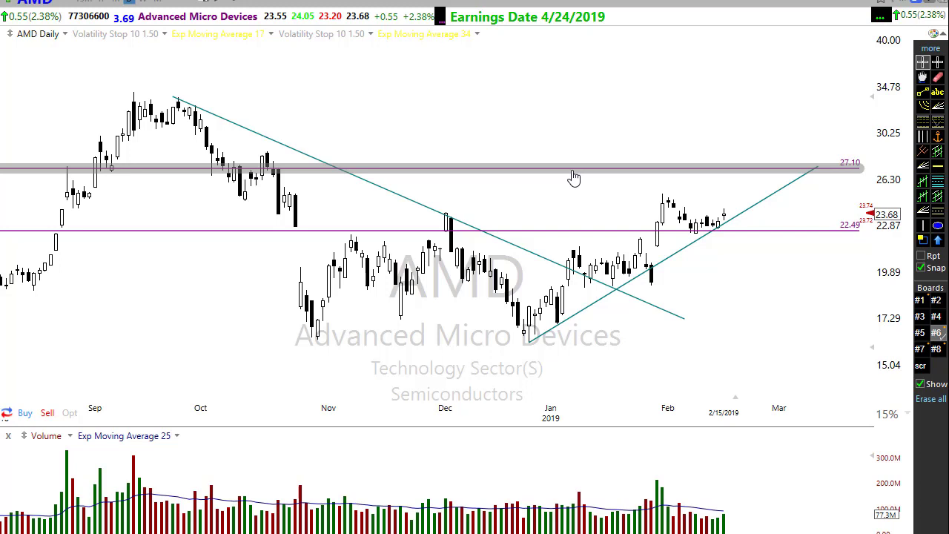
Step: Reposition the upper resistance line, settling it at 27.13 after trying 26.12 and 28.24
drag(574, 178, 579, 185)
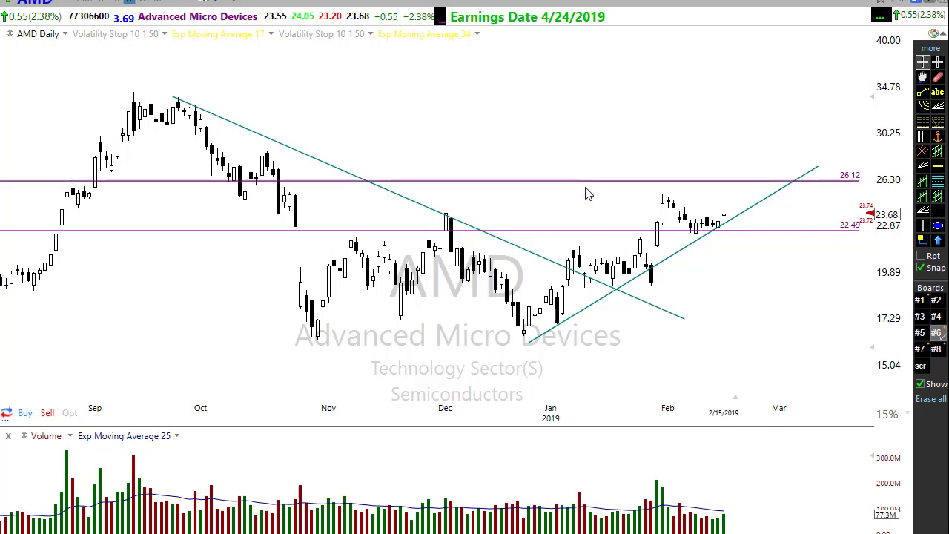
drag(593, 184, 613, 159)
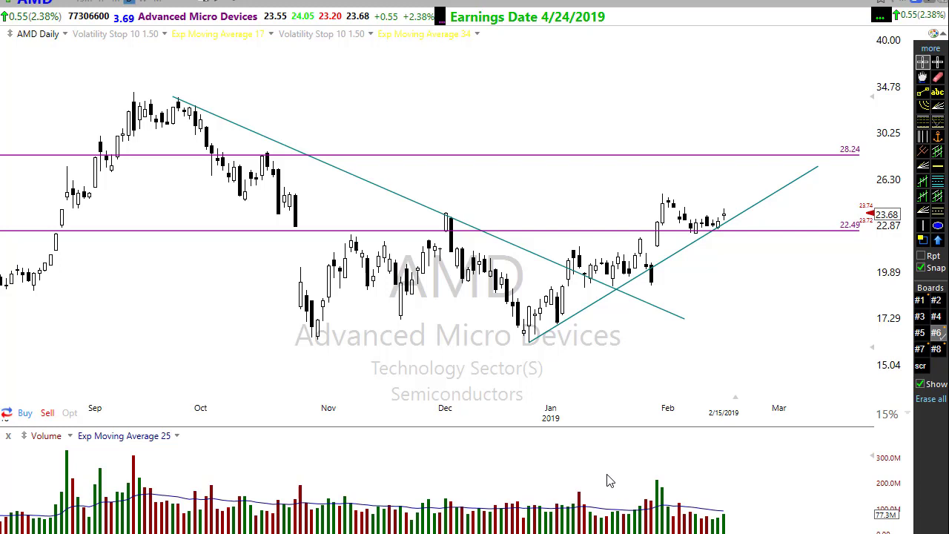
drag(602, 158, 606, 168)
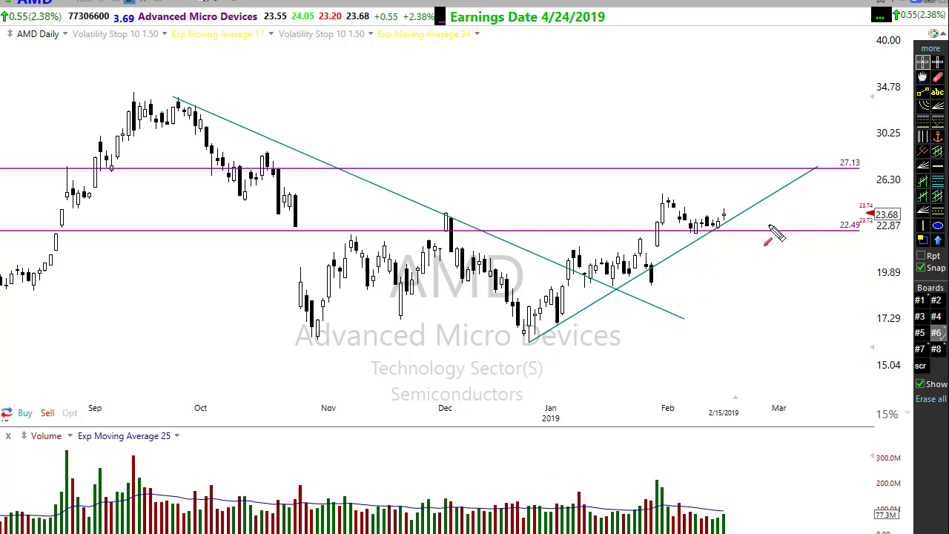
drag(770, 225, 809, 179)
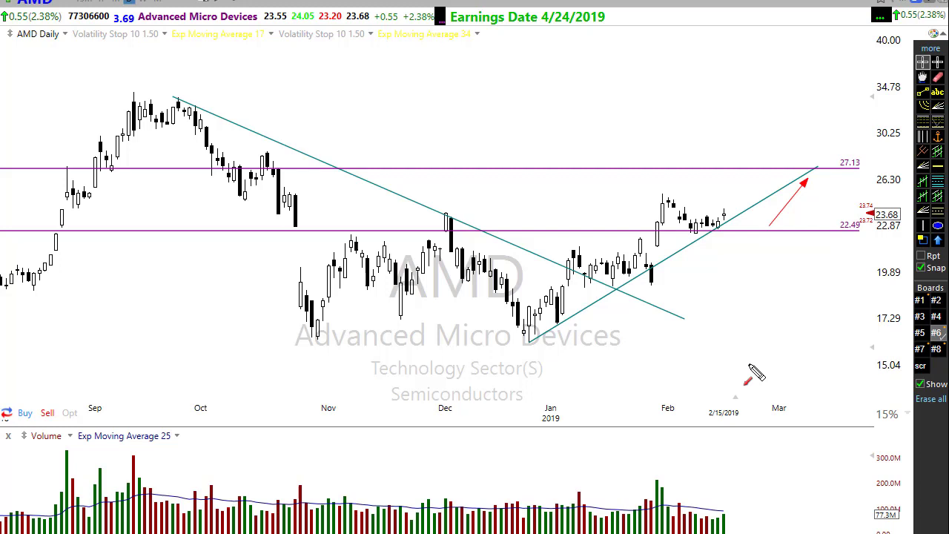
key(ctrl+z)
Step: Zoom the AMD chart to November 2018 through early March 2019 with larger candles
scroll(708, 341, up, 3)
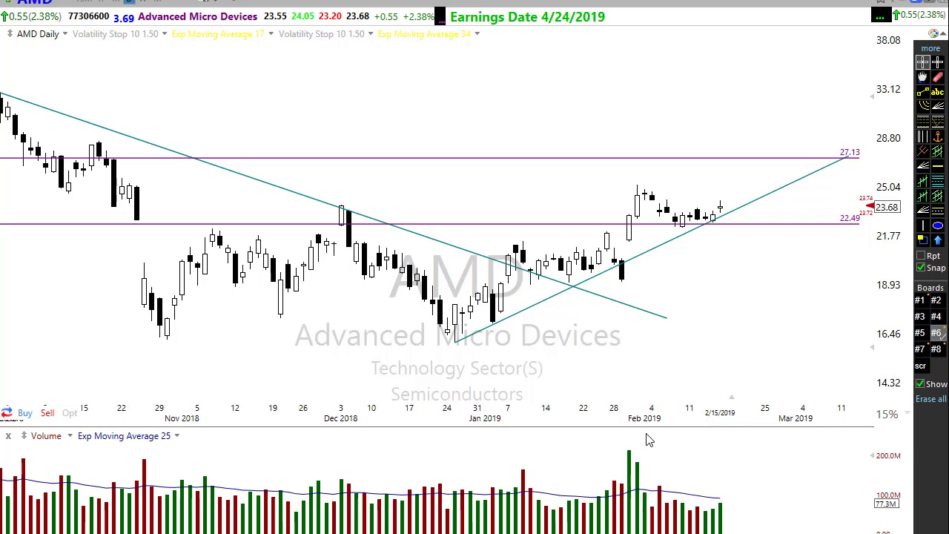
scroll(678, 306, up, 3)
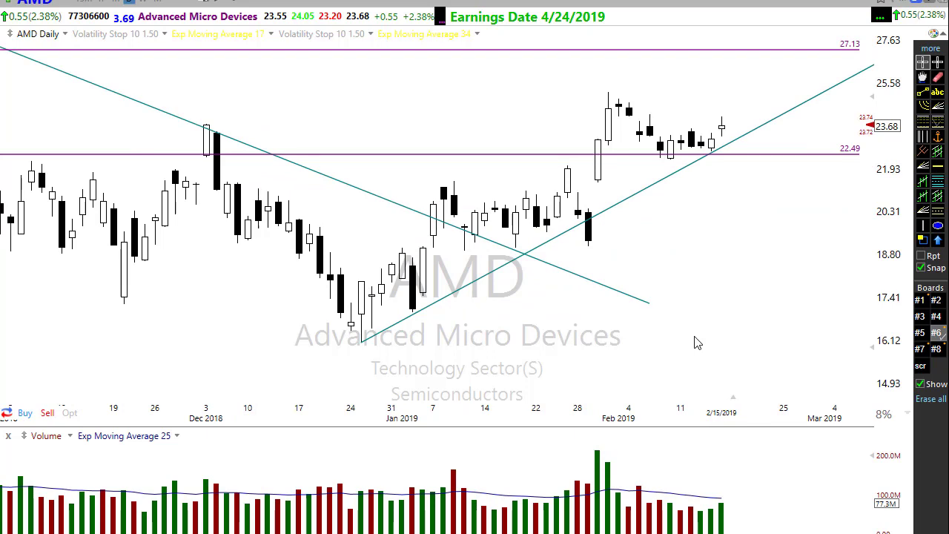
scroll(693, 283, down, 3)
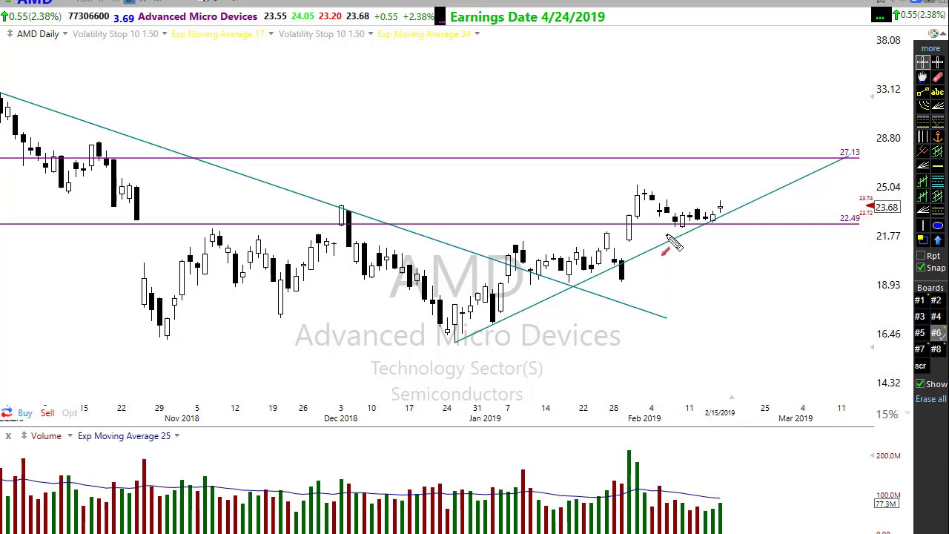
drag(634, 186, 670, 226)
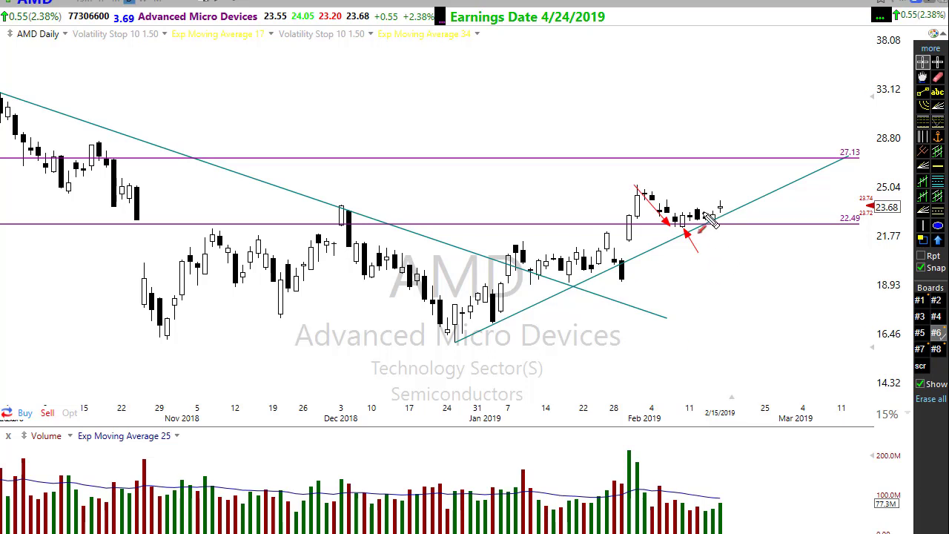
drag(681, 221, 731, 222)
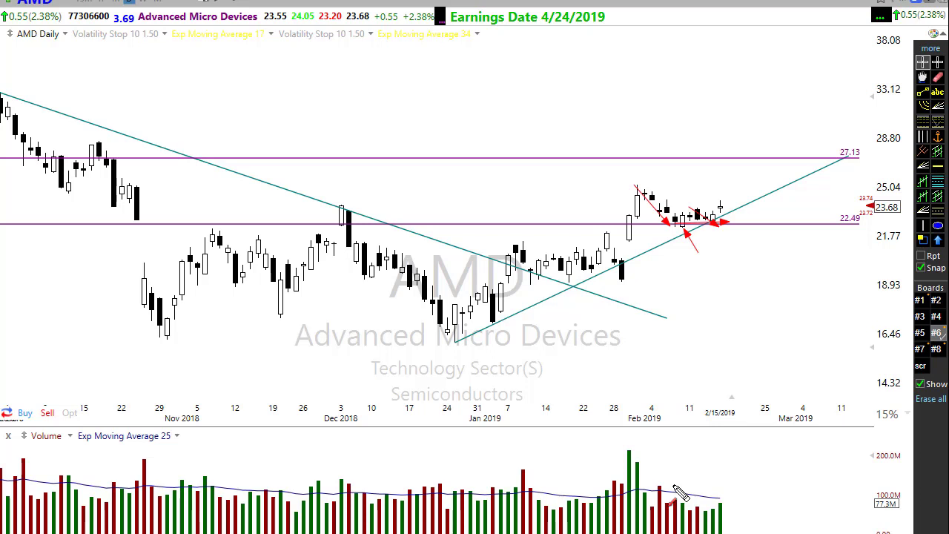
key(Escape)
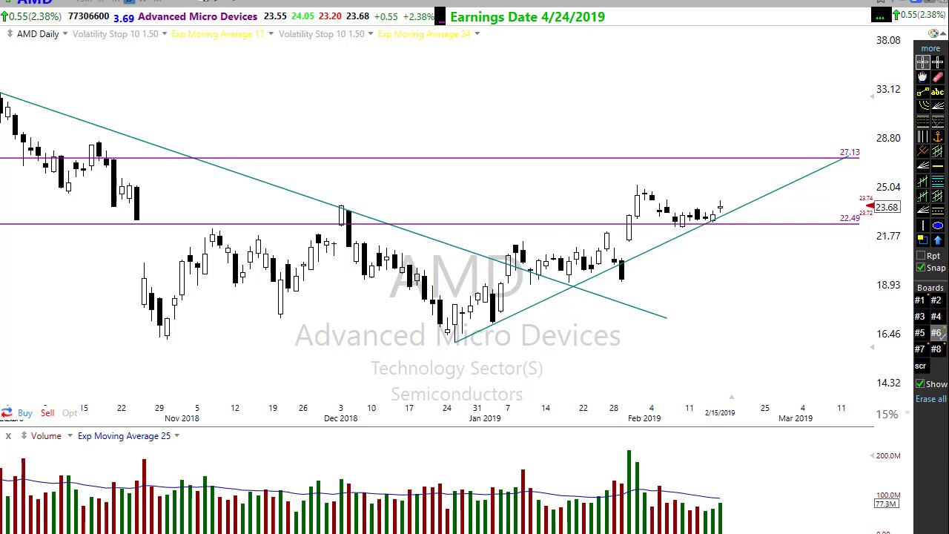
drag(404, 181, 476, 97)
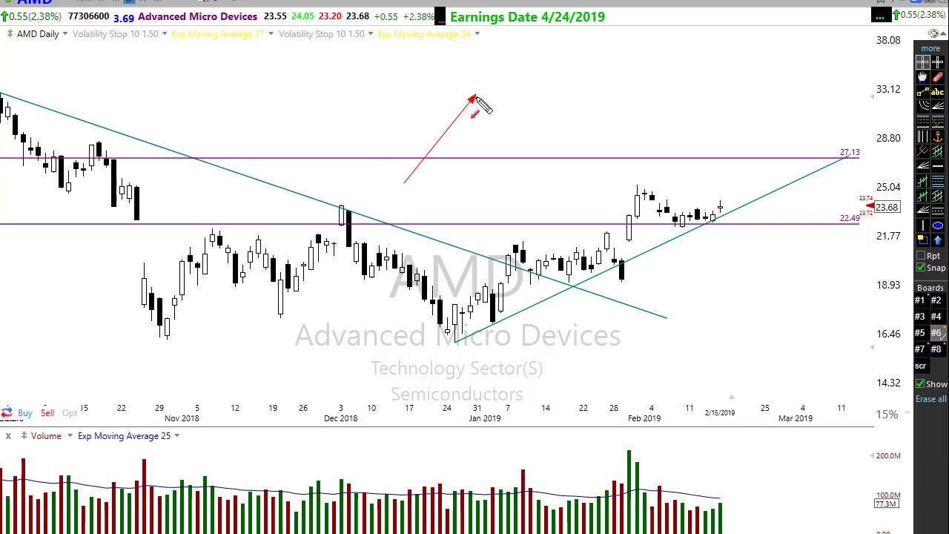
mouse_move(473, 97)
mouse_down()
mouse_move(498, 123)
mouse_move(513, 116)
mouse_up()
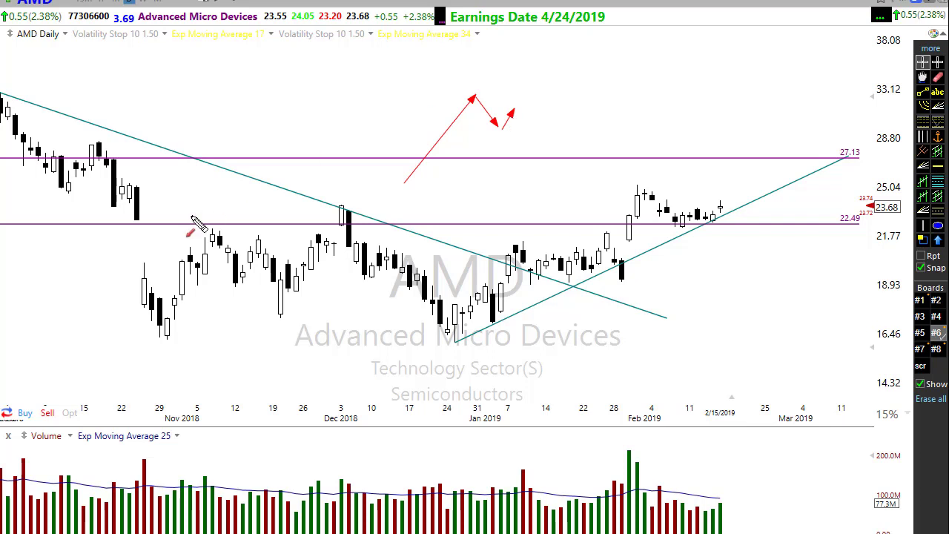
mouse_move(152, 289)
mouse_down()
mouse_move(818, 161)
mouse_move(841, 127)
mouse_move(850, 64)
mouse_up()
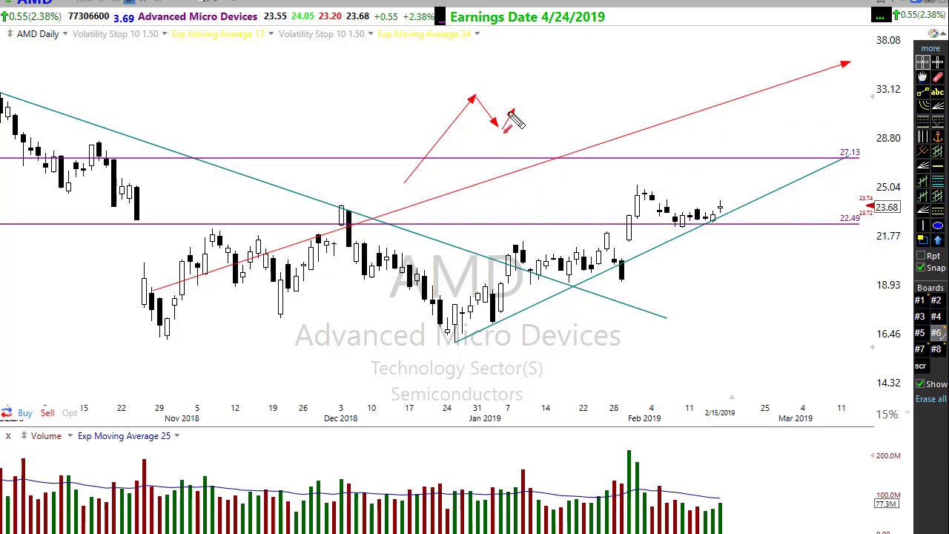
drag(512, 111, 595, 146)
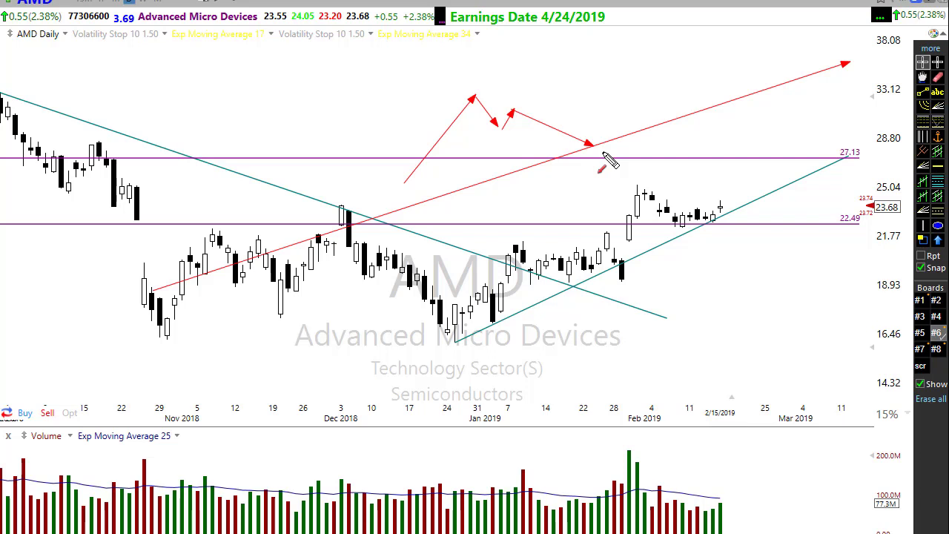
key(e)
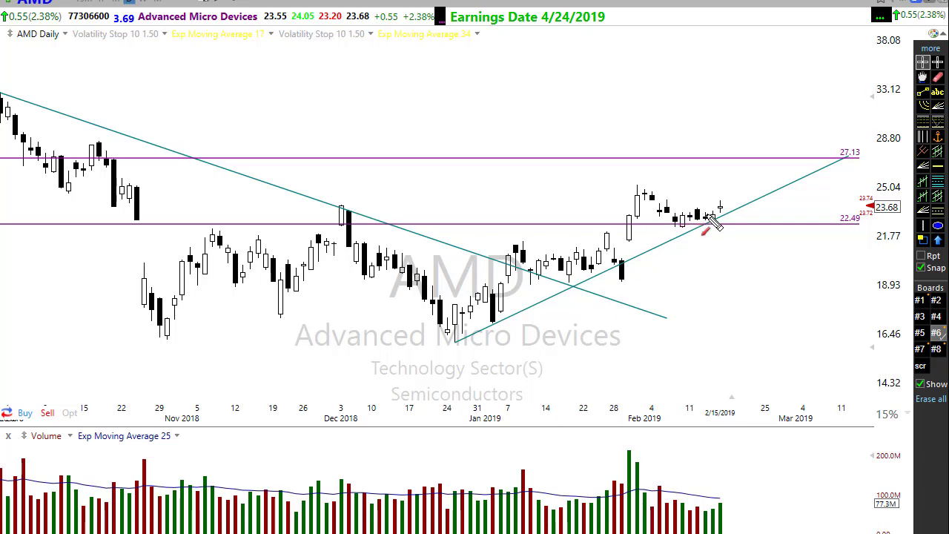
drag(712, 216, 788, 216)
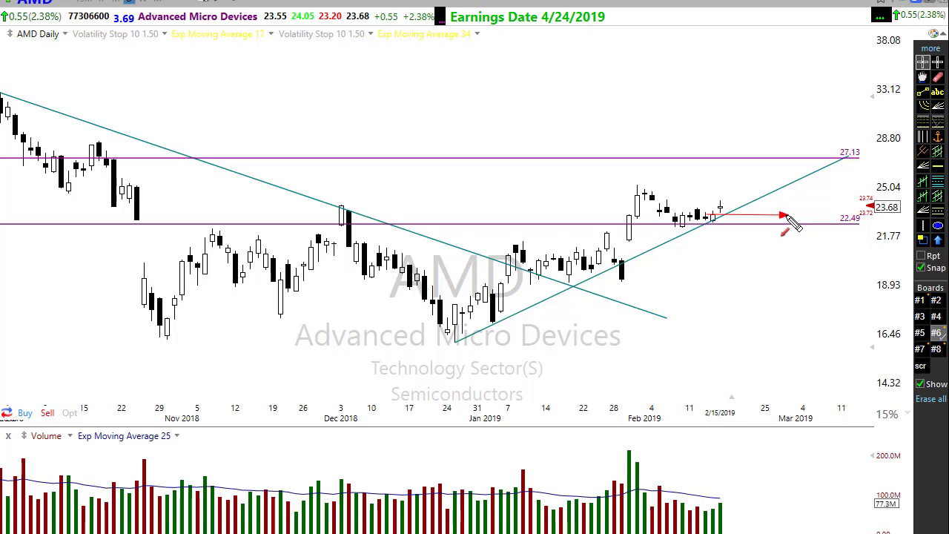
drag(787, 216, 801, 196)
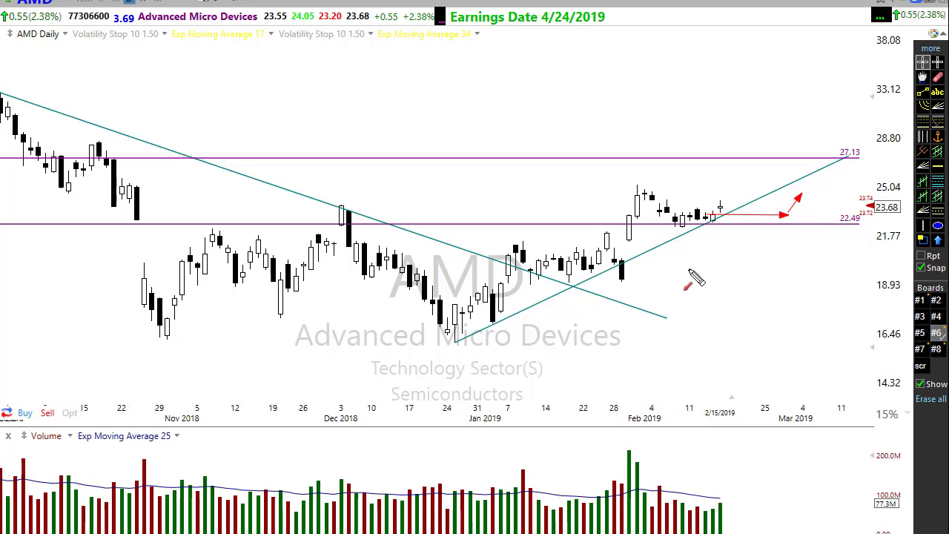
drag(717, 217, 764, 137)
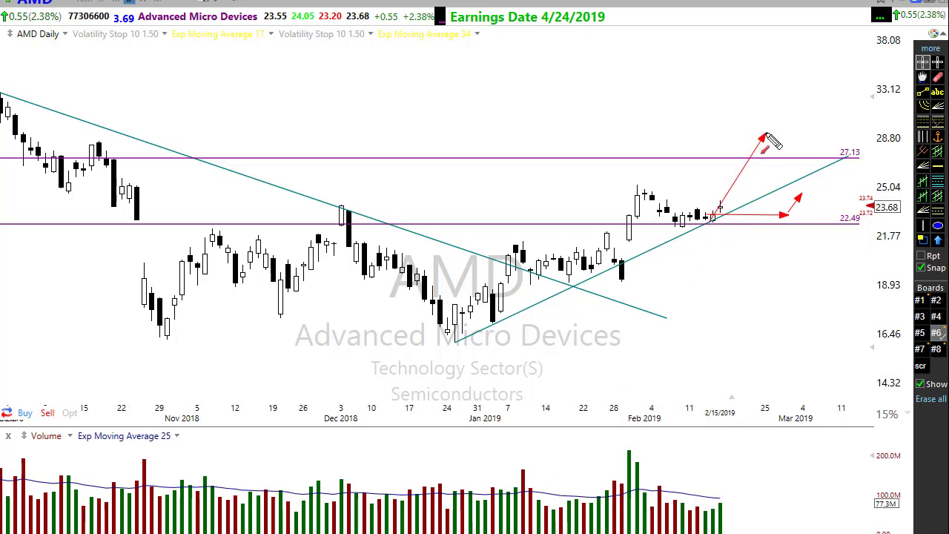
mouse_move(774, 136)
mouse_down()
mouse_move(812, 160)
mouse_move(834, 130)
mouse_up()
mouse_move(714, 219)
mouse_down()
mouse_move(907, 102)
mouse_move(894, 105)
mouse_up()
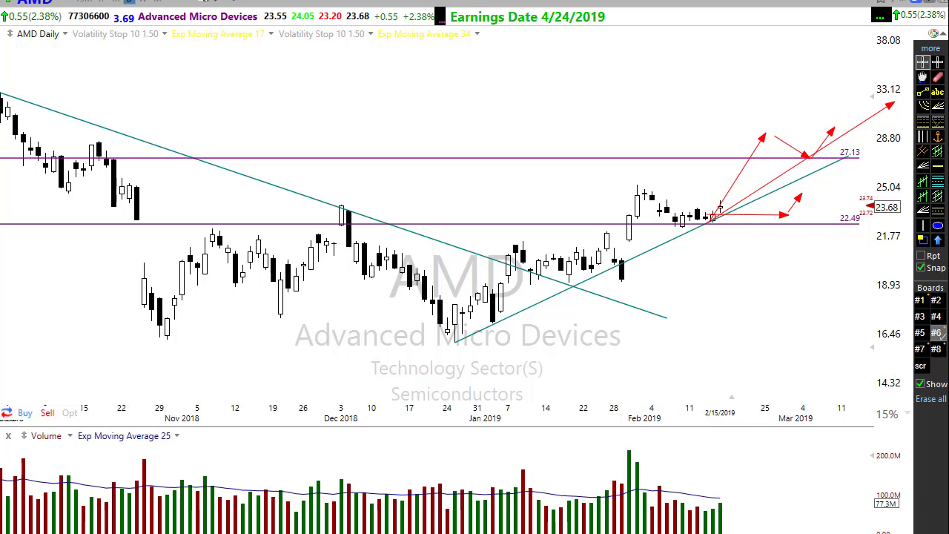
drag(810, 141, 817, 158)
drag(701, 282, 684, 230)
drag(776, 137, 865, 143)
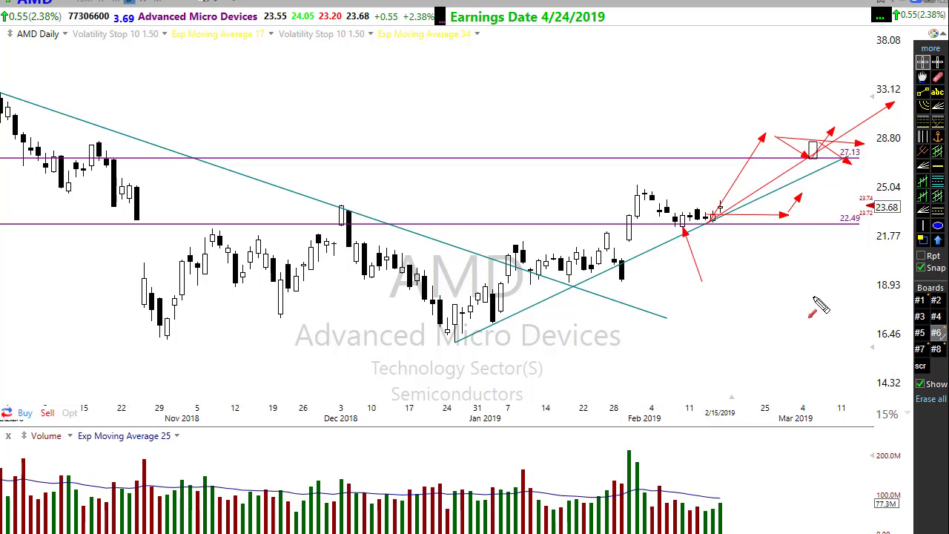
key(e)
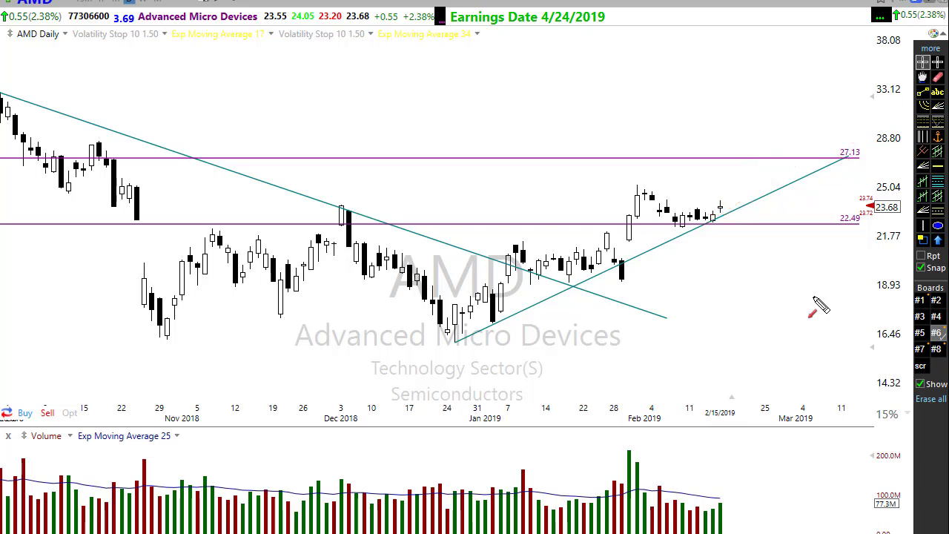
Step: Load Board #7 with levels at 17.12, 22.25, 26.06, 28.00; zoom to late January–mid February
click(922, 351)
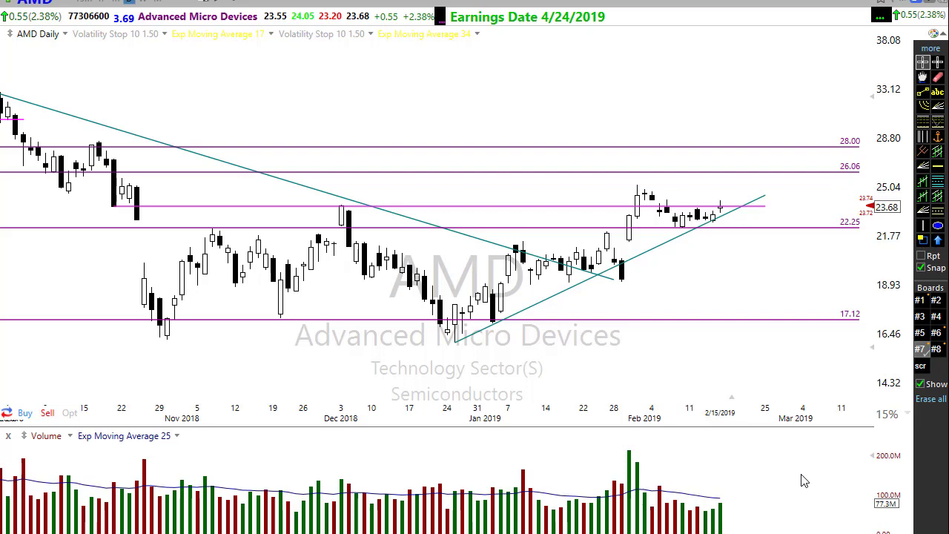
scroll(670, 377, up, 1)
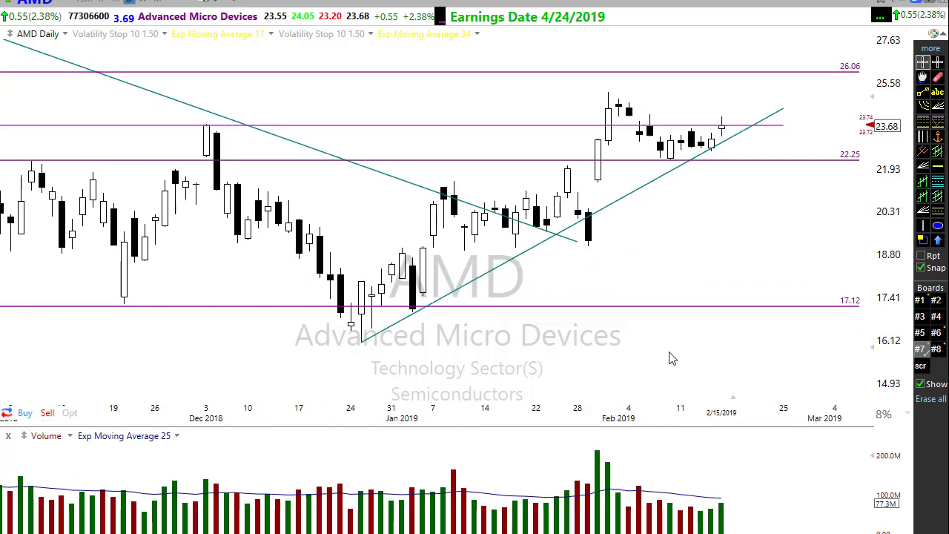
scroll(669, 371, down, 1)
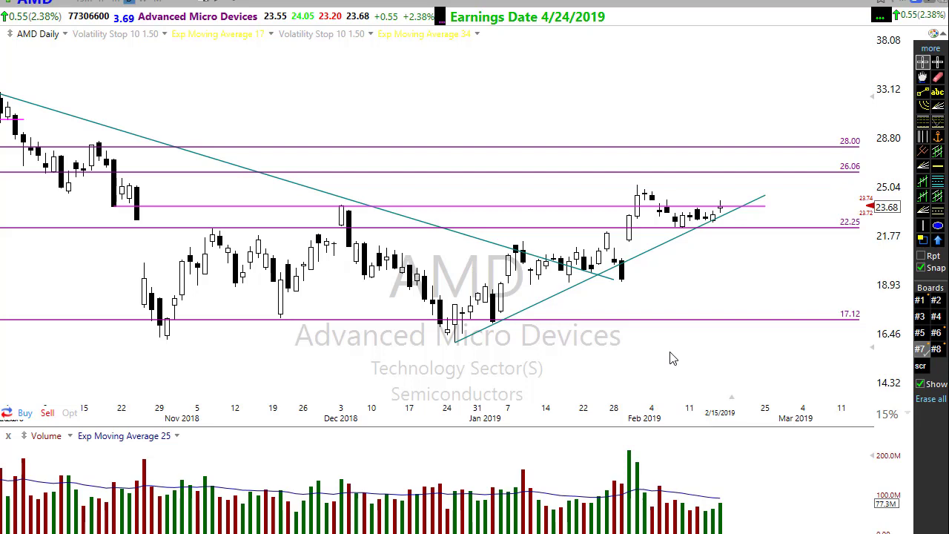
scroll(690, 337, up, 4)
scroll(624, 282, up, 3)
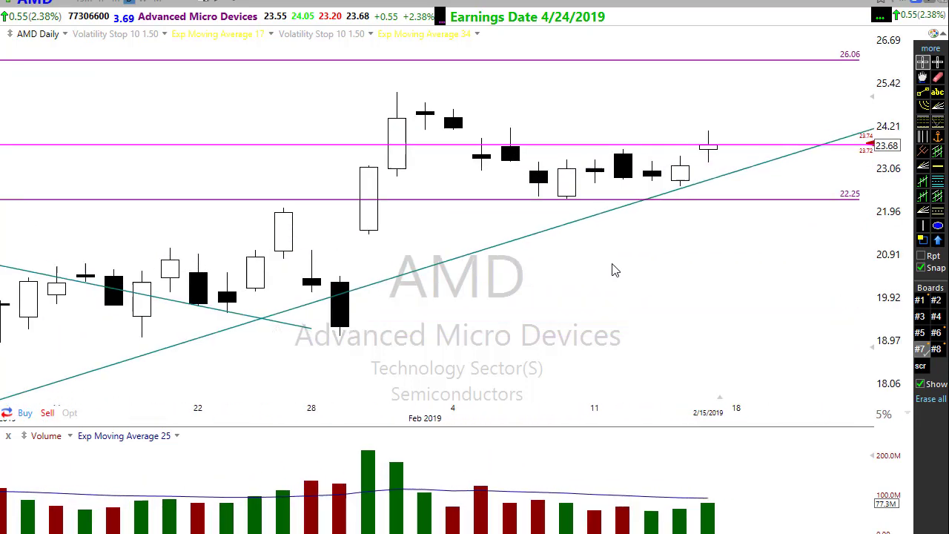
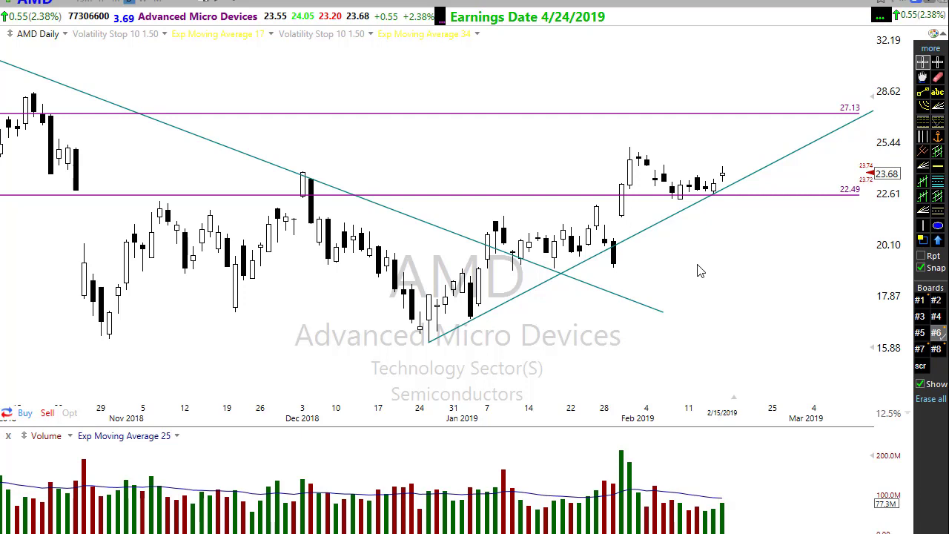
Step: Scroll the marked-up AMD daily chart before moving on to GE
scroll(653, 338, down, 2)
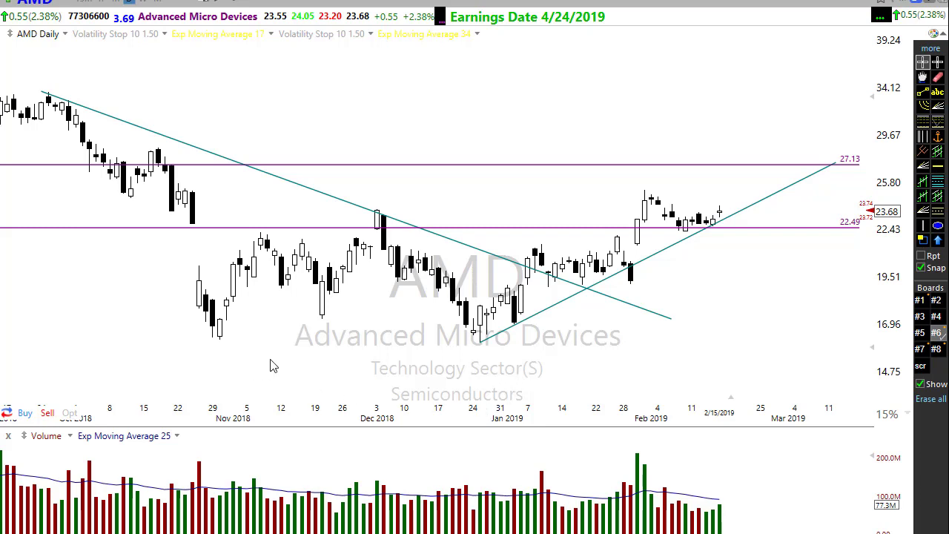
Step: Advance the watchlist to the General Electric (GE) daily chart
key(space)
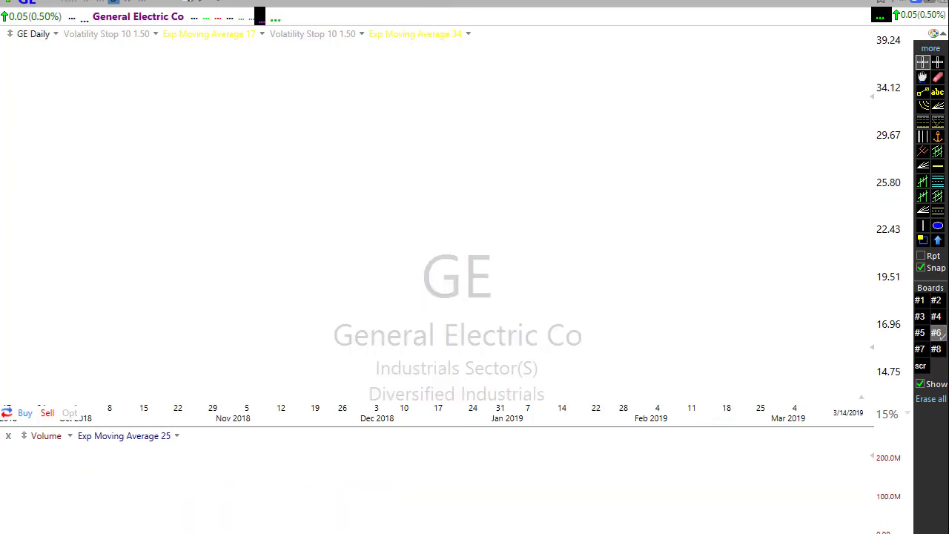
scroll(572, 380, down, 3)
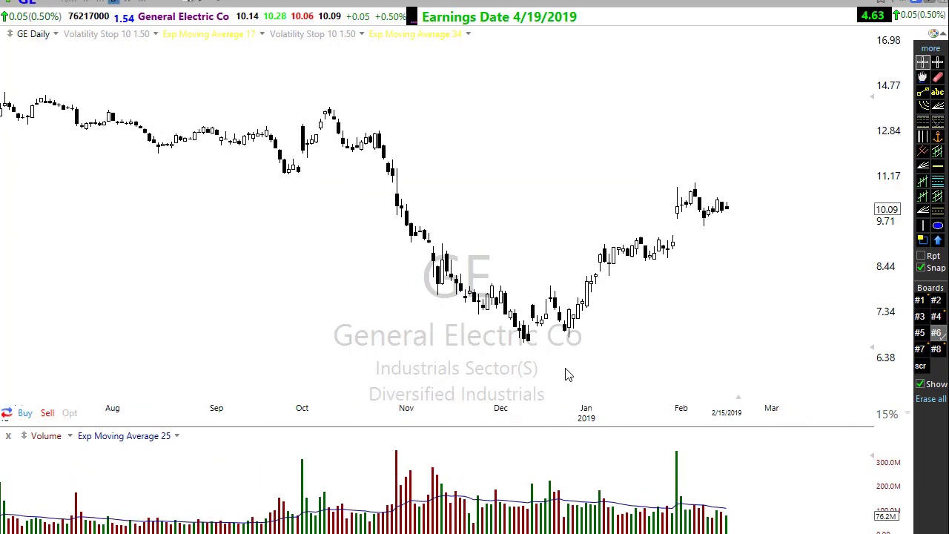
scroll(557, 363, up, 1)
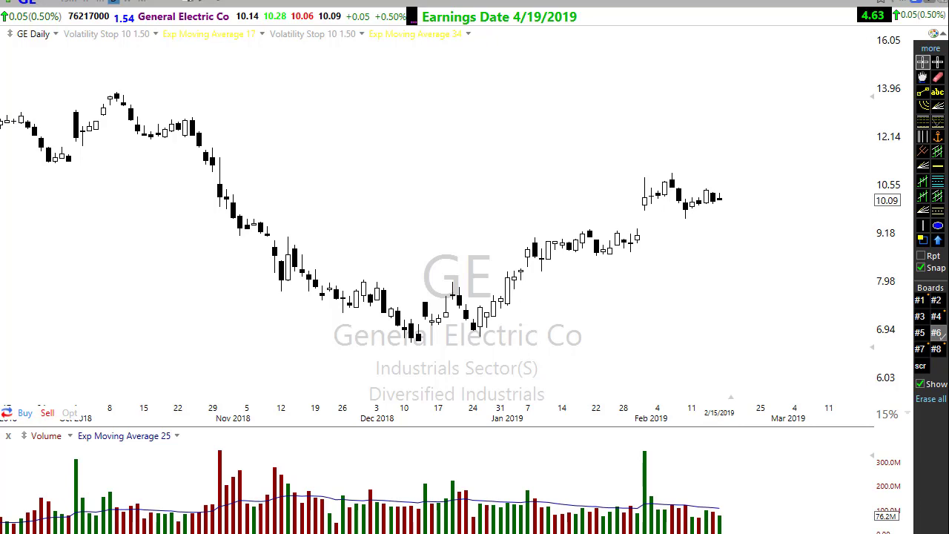
Step: Draw red arrows along GE's late-October to December decline and the January rally
drag(186, 115, 319, 211)
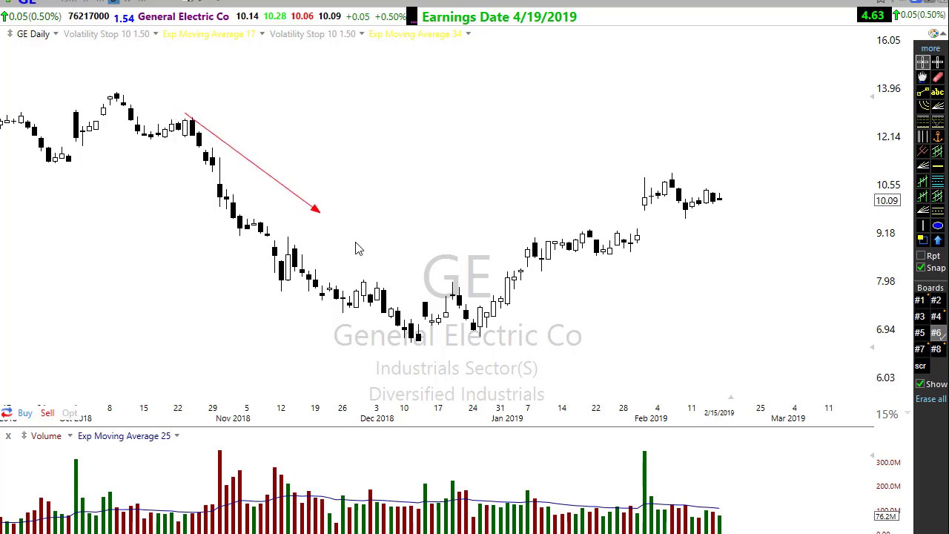
drag(357, 248, 473, 363)
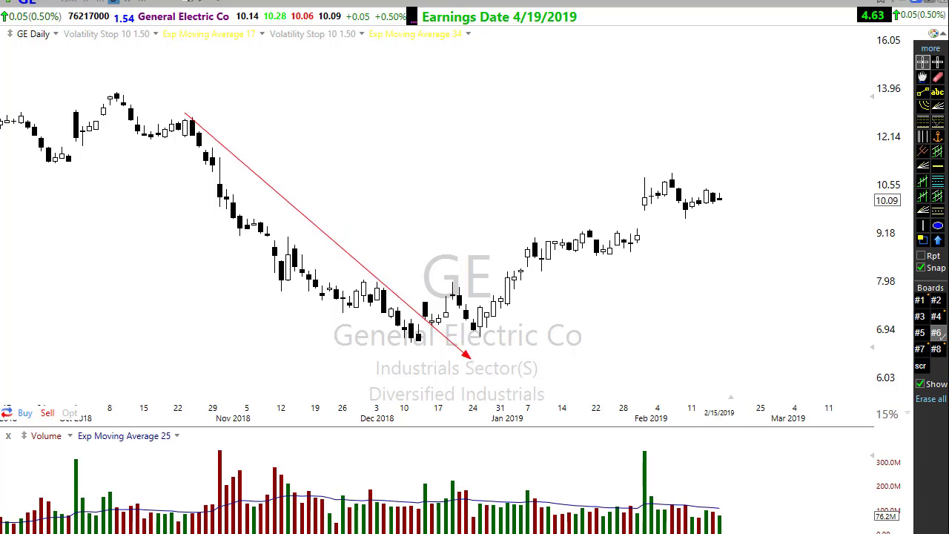
mouse_move(380, 295)
mouse_down()
mouse_move(407, 329)
mouse_move(454, 296)
mouse_up()
drag(477, 334, 531, 267)
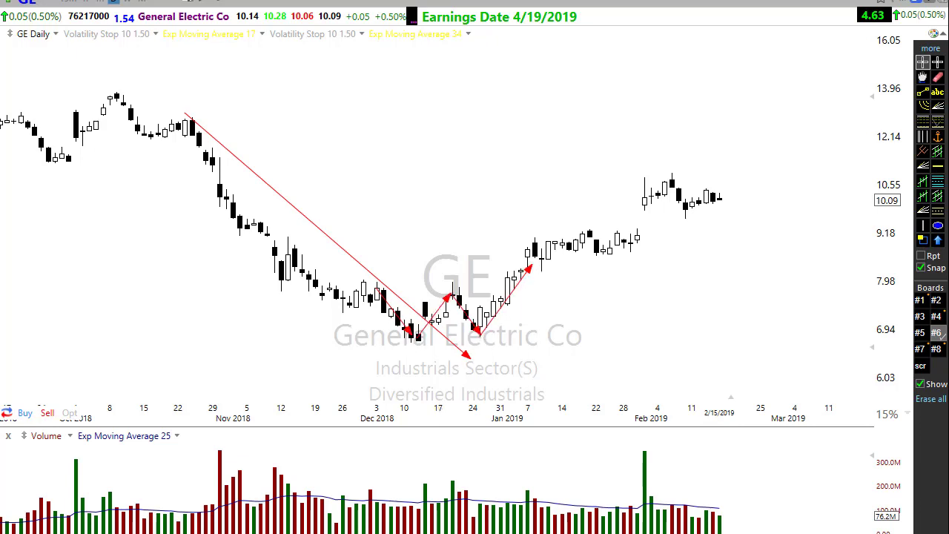
mouse_move(442, 357)
mouse_down()
mouse_move(708, 263)
mouse_move(804, 163)
mouse_up()
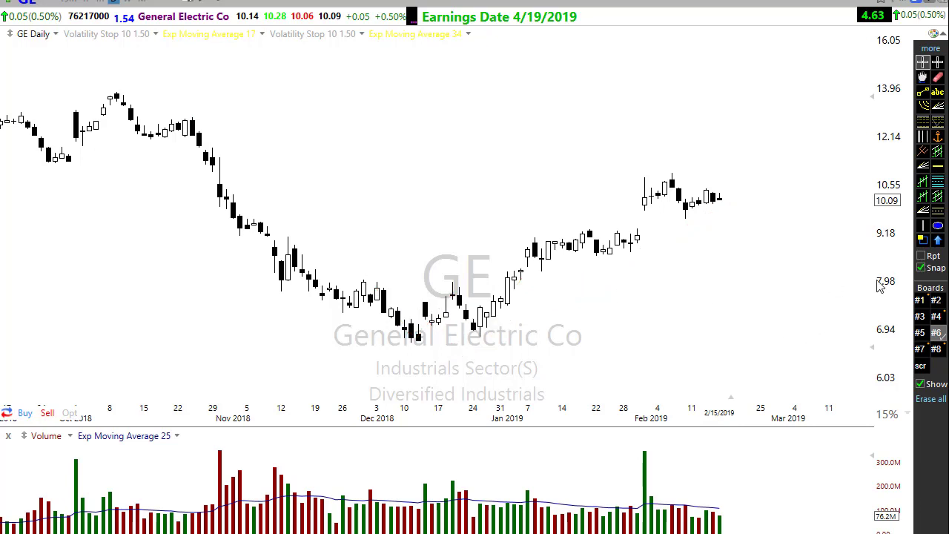
Step: Erase all GE drawings and add a horizontal support line at 8.75
click(931, 398)
click(939, 166)
drag(682, 271, 695, 256)
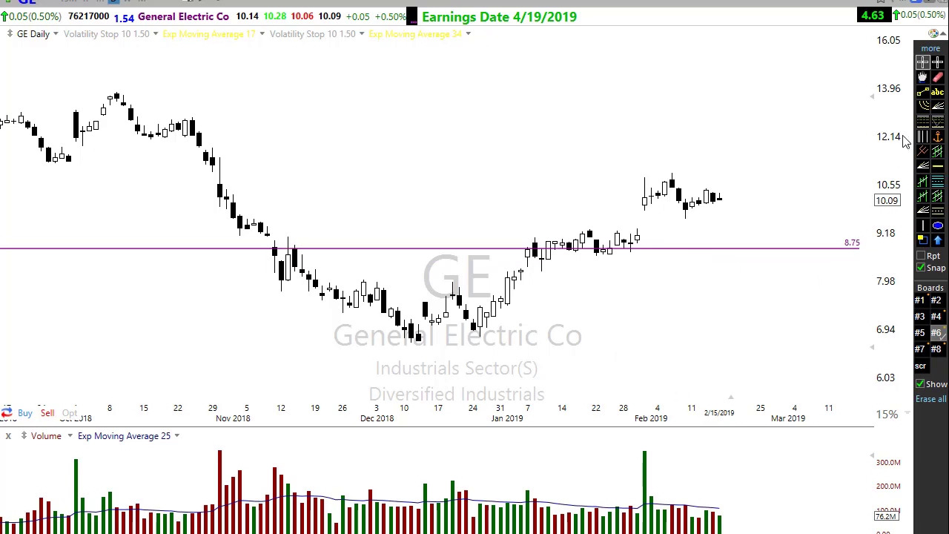
Step: Draw a rising trendline from GE's January low
click(926, 92)
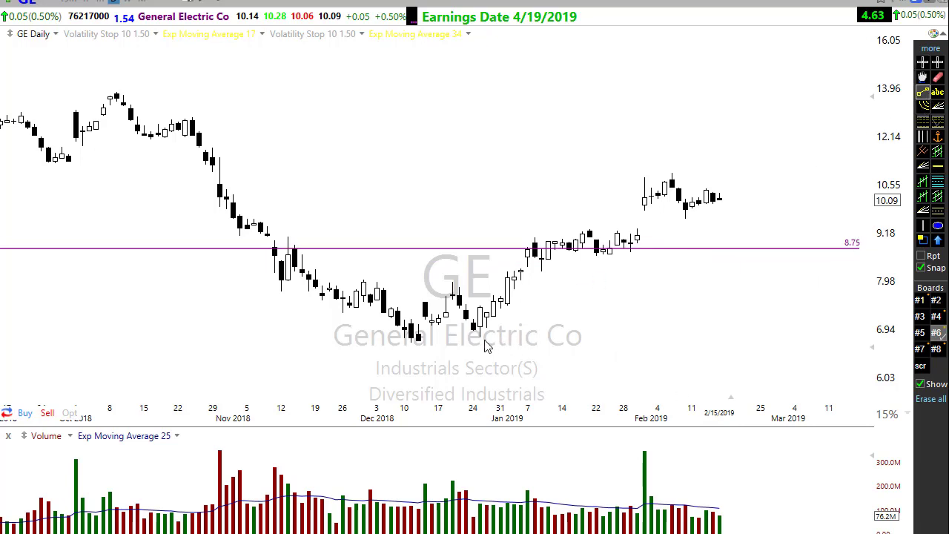
drag(484, 335, 767, 174)
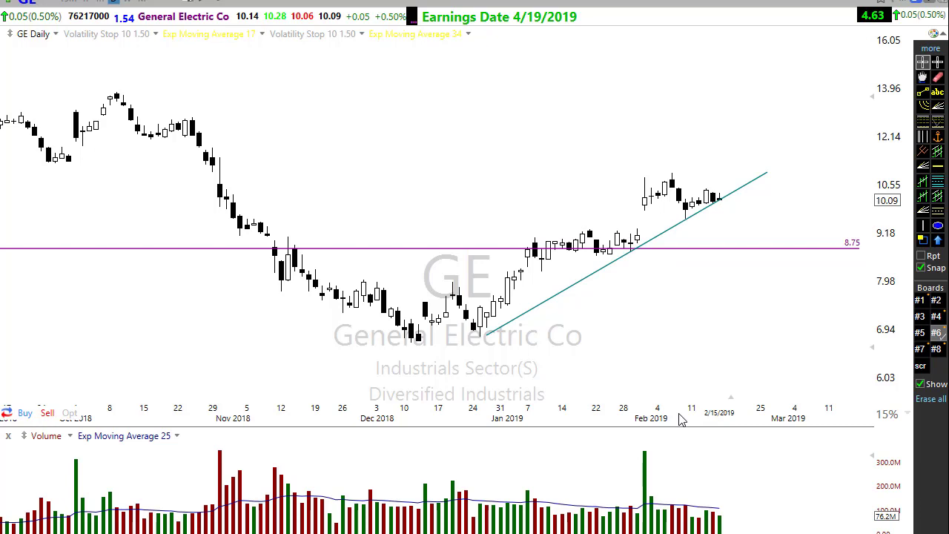
scroll(808, 327, down, 1)
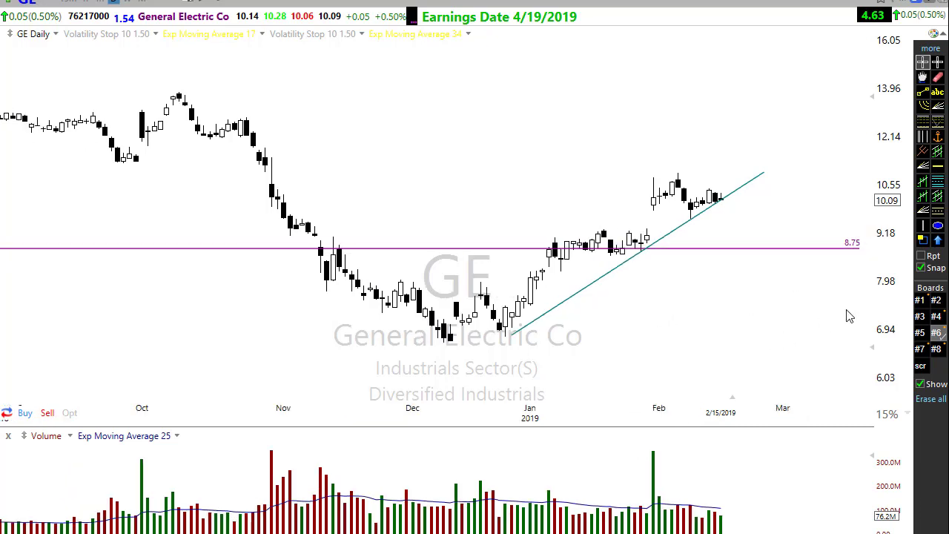
Step: Add a horizontal resistance line at 11.19 near the February highs
click(937, 166)
click(718, 179)
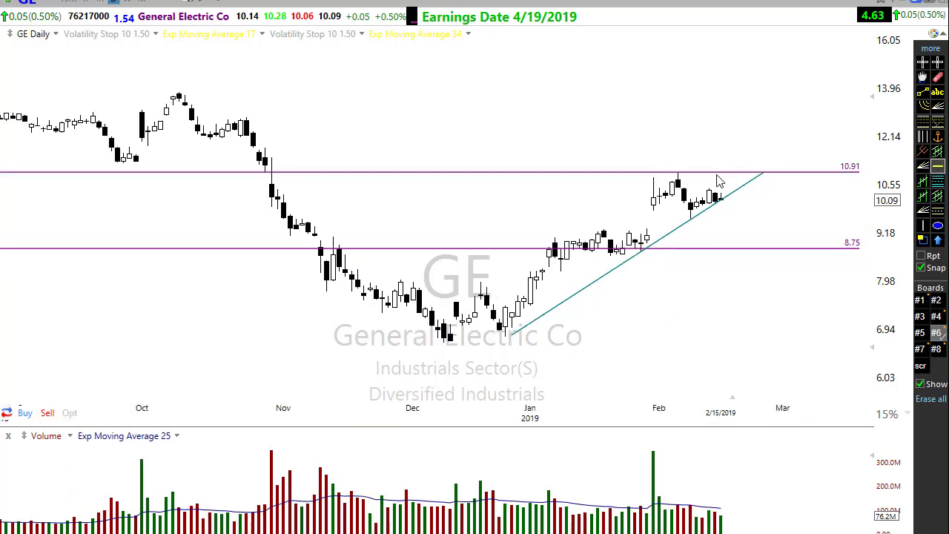
drag(718, 180, 727, 172)
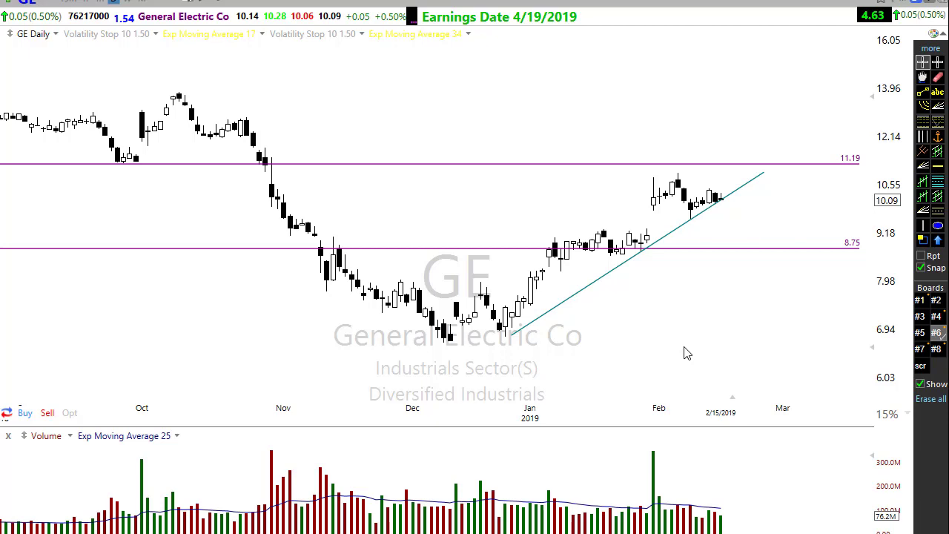
Step: Draw falling trendlines from the May 2018 and late-2017 highs on a zoomed-out view
scroll(589, 350, down, 6)
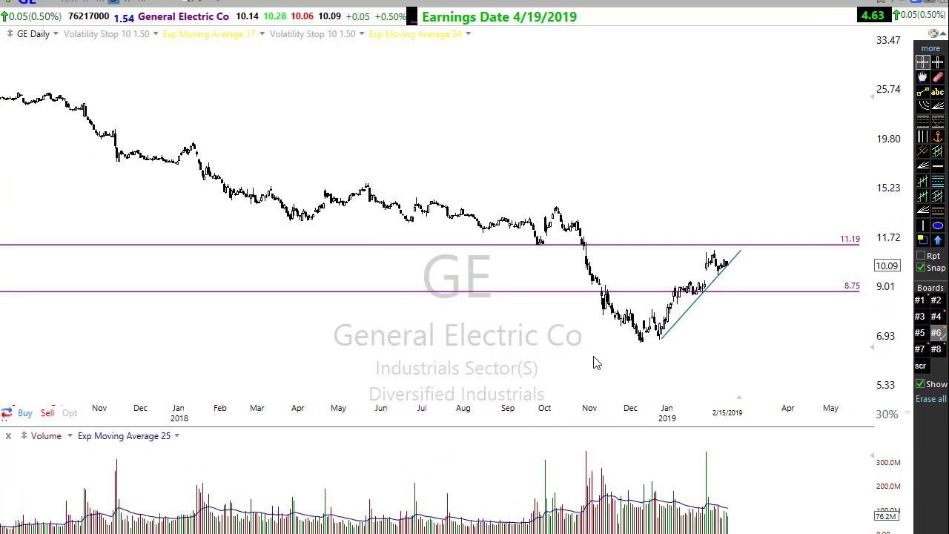
scroll(597, 362, down, 4)
scroll(597, 363, up, 3)
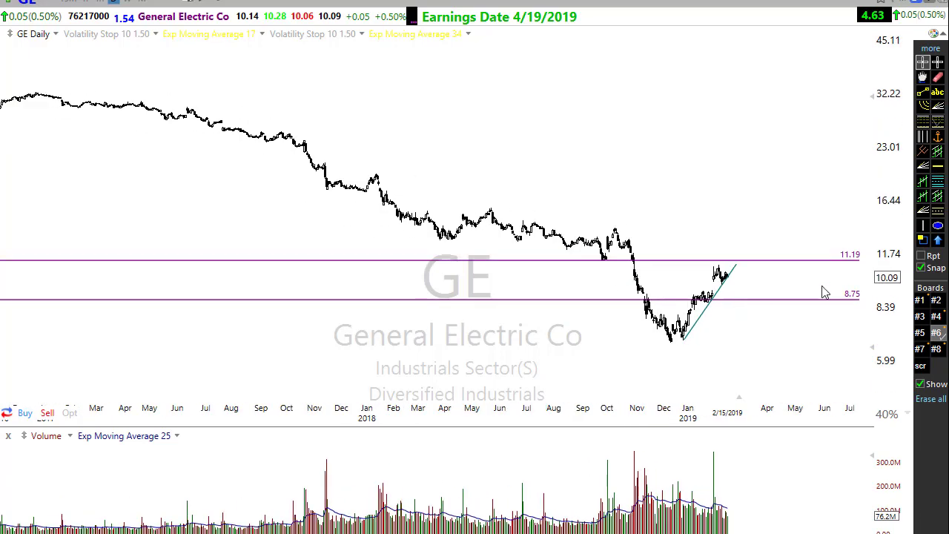
click(923, 92)
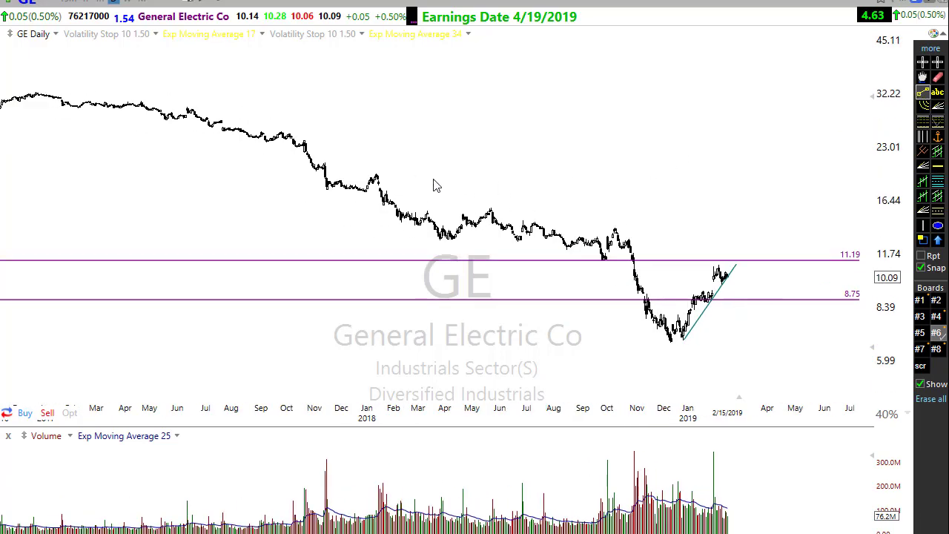
mouse_move(486, 207)
mouse_down()
mouse_move(753, 242)
mouse_move(816, 271)
mouse_up()
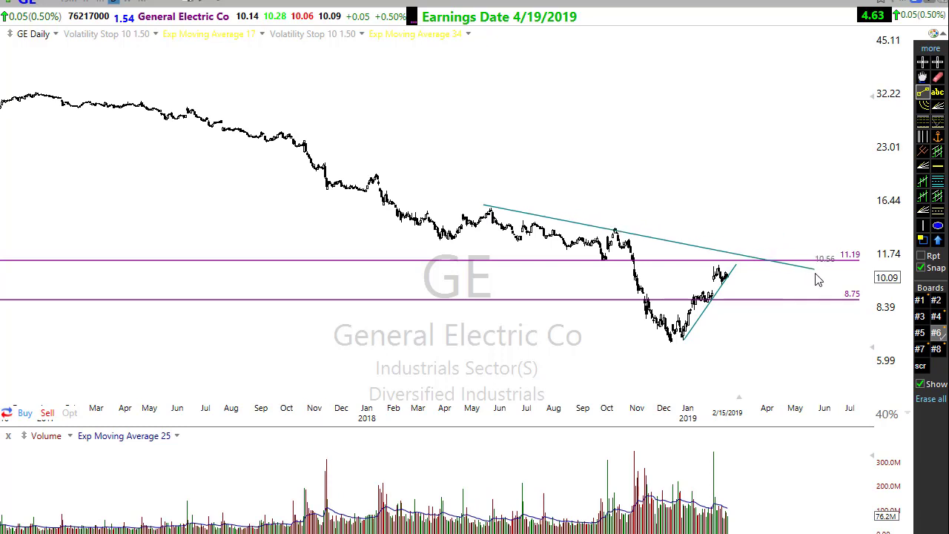
click(923, 92)
drag(280, 135, 838, 299)
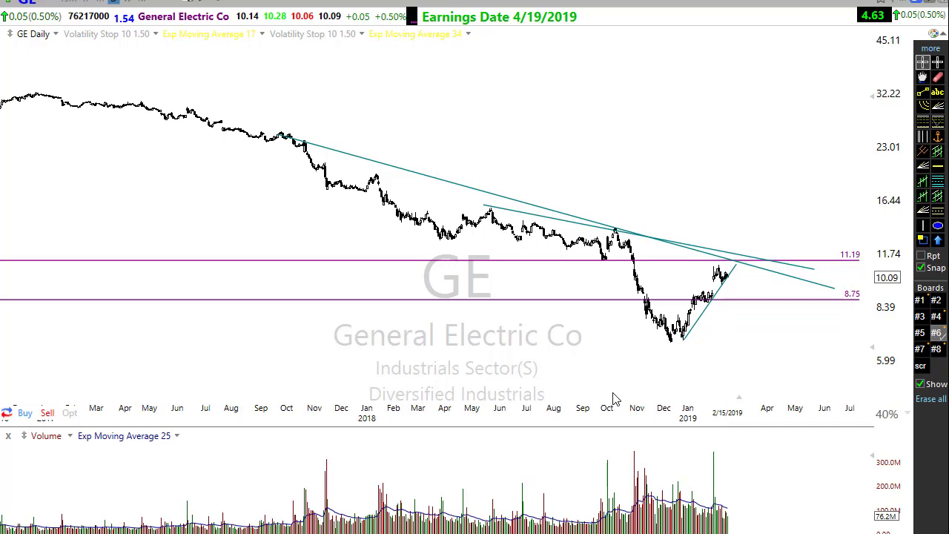
scroll(727, 375, up, 5)
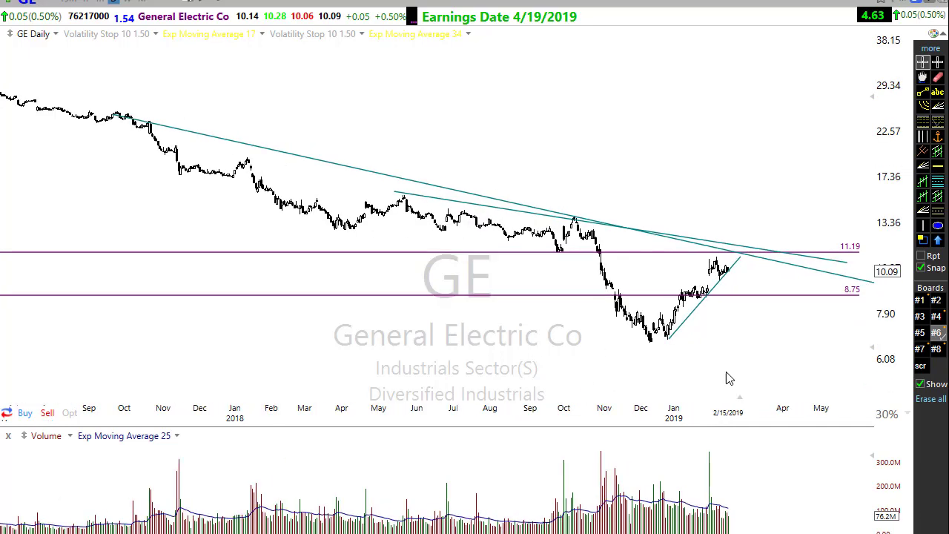
scroll(720, 365, up, 1)
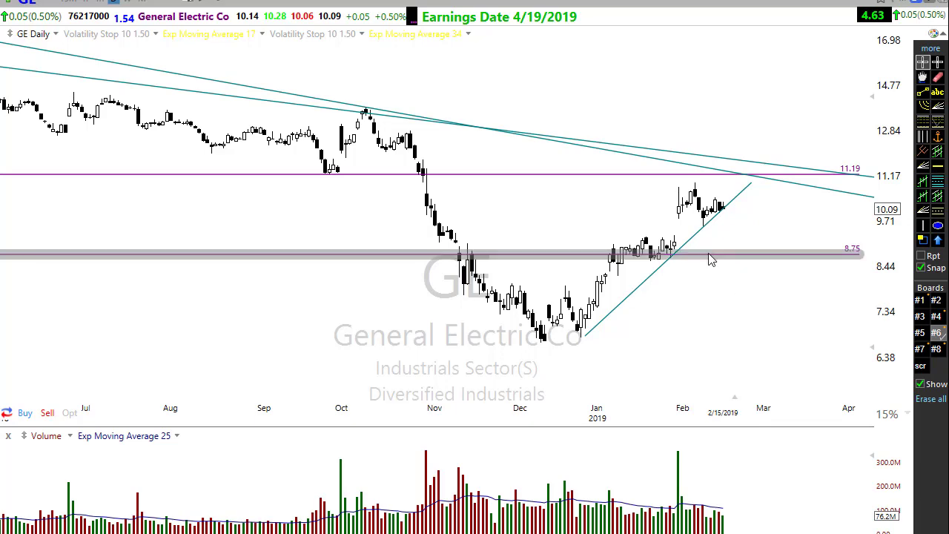
Step: Zoom the GE chart out so the axis spans from 2017 to May 2019
scroll(712, 259, down, 3)
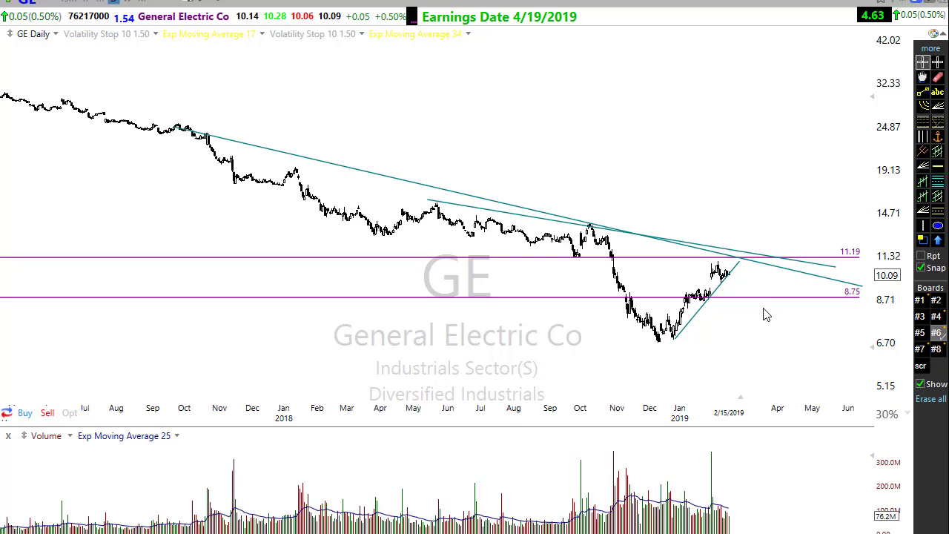
scroll(682, 374, up, 5)
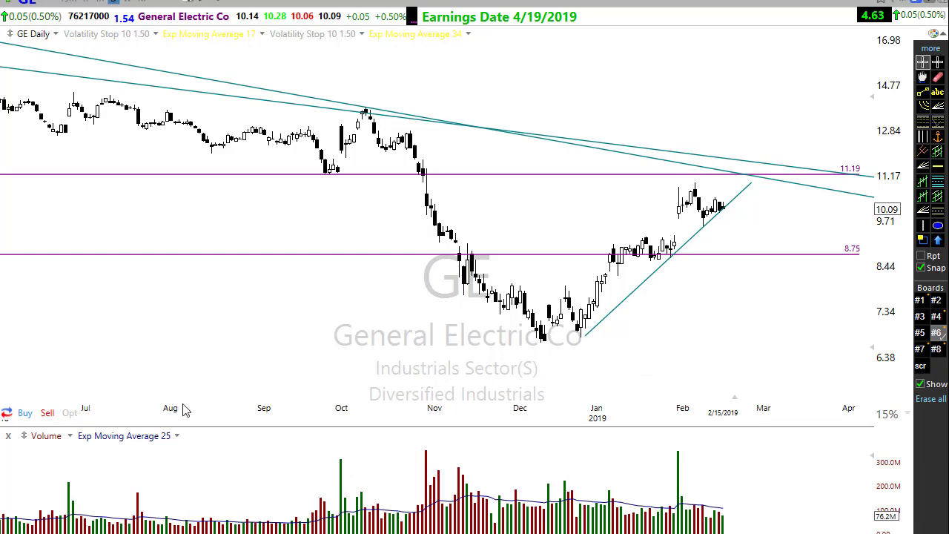
scroll(185, 409, down, 5)
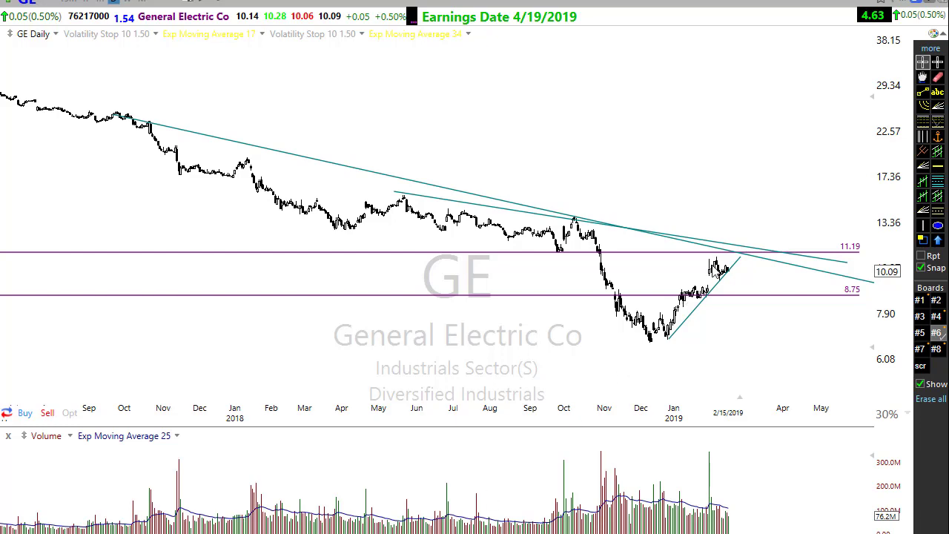
drag(720, 273, 771, 229)
drag(767, 232, 823, 244)
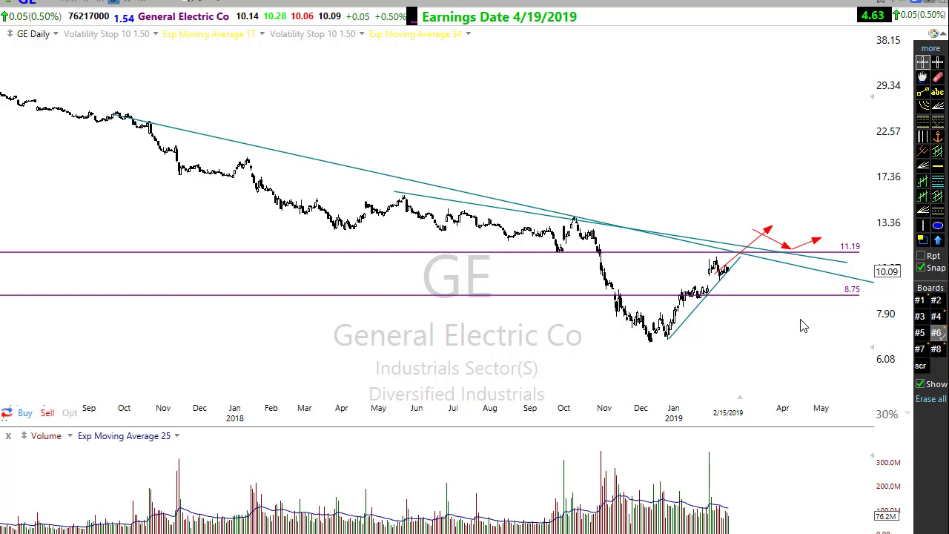
key(Escape)
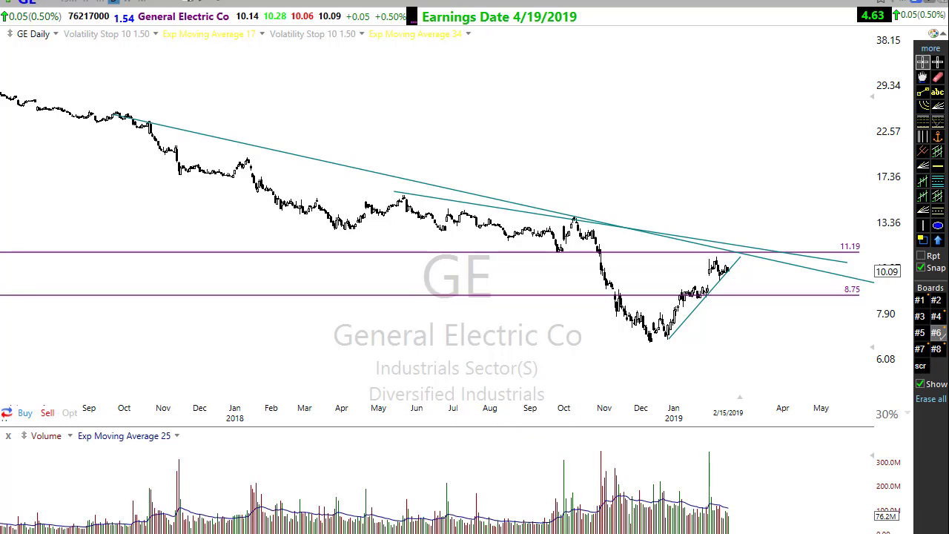
mouse_move(595, 224)
mouse_down()
mouse_move(661, 354)
mouse_move(742, 221)
mouse_up()
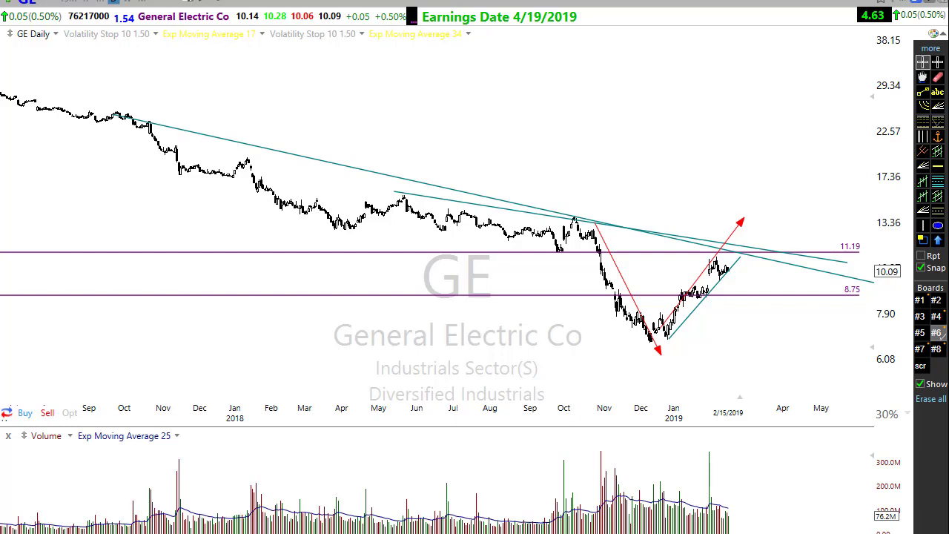
key(ctrl+z)
key(ctrl+z)
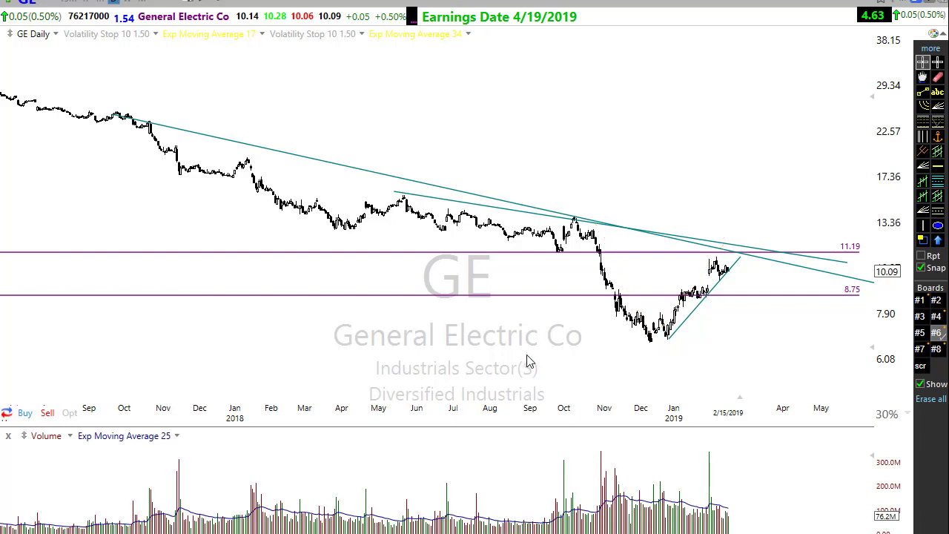
scroll(512, 359, up, 2)
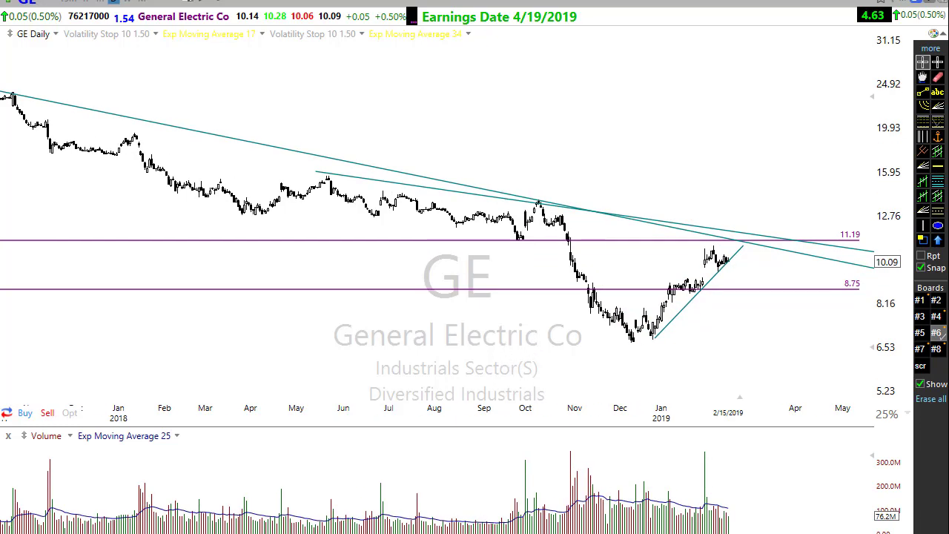
mouse_move(555, 225)
mouse_down()
mouse_move(617, 326)
mouse_move(695, 277)
mouse_move(711, 256)
mouse_move(784, 311)
mouse_move(851, 259)
mouse_move(888, 282)
mouse_move(913, 222)
mouse_up()
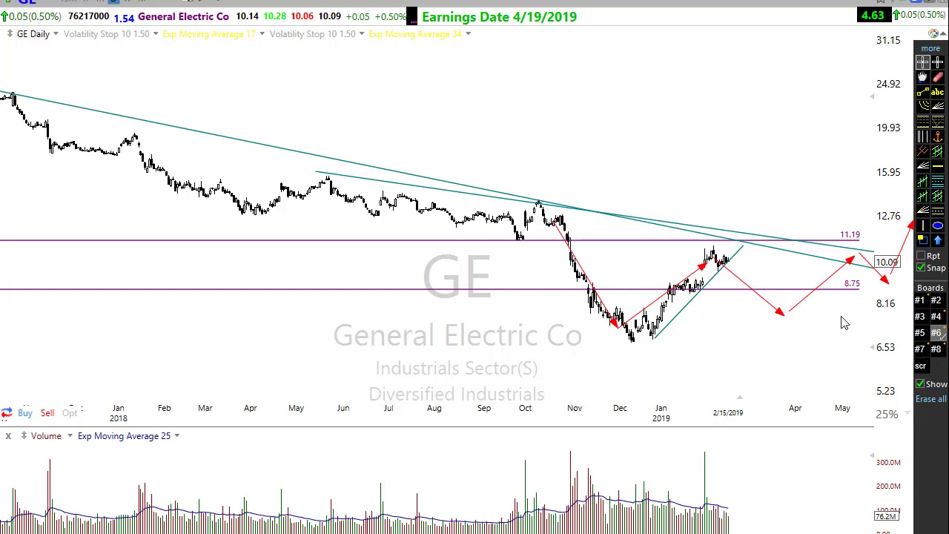
key(Escape)
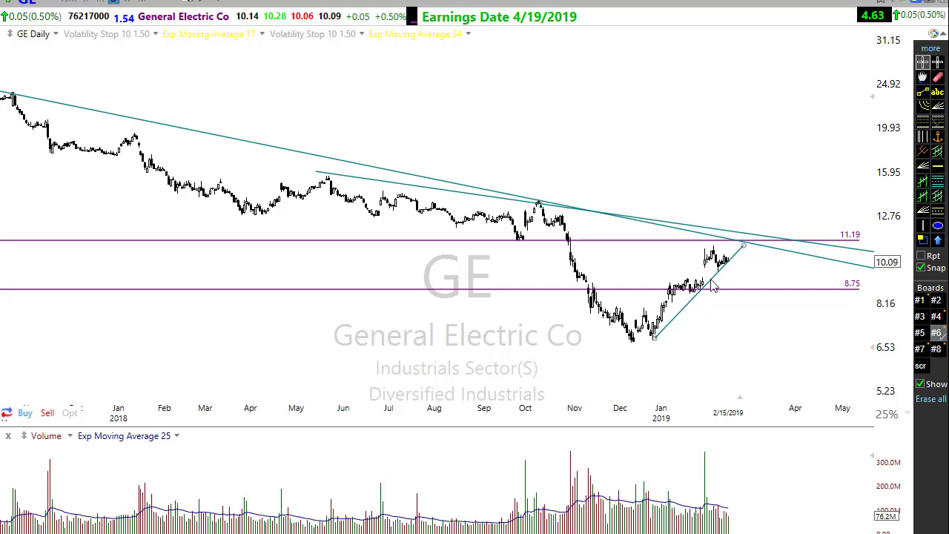
scroll(667, 311, up, 1)
scroll(664, 378, up, 1)
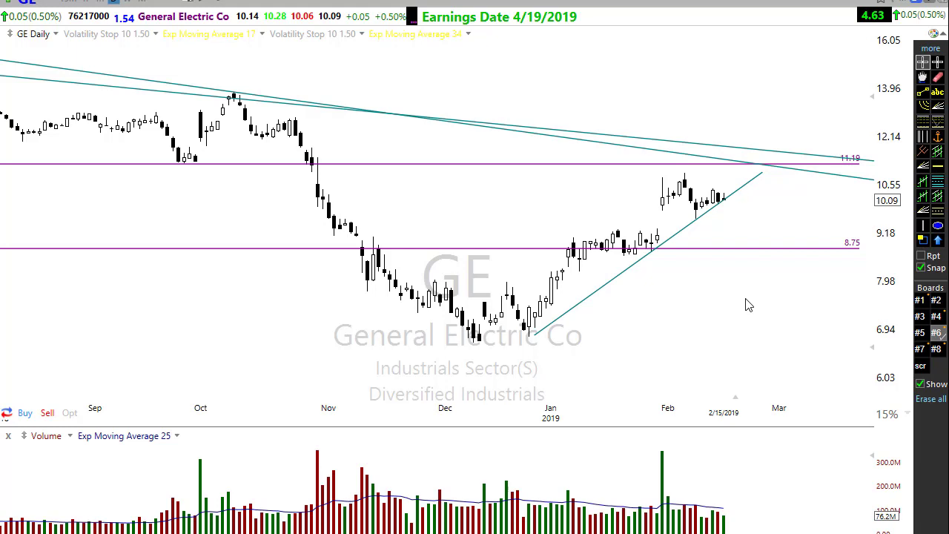
scroll(586, 375, down, 4)
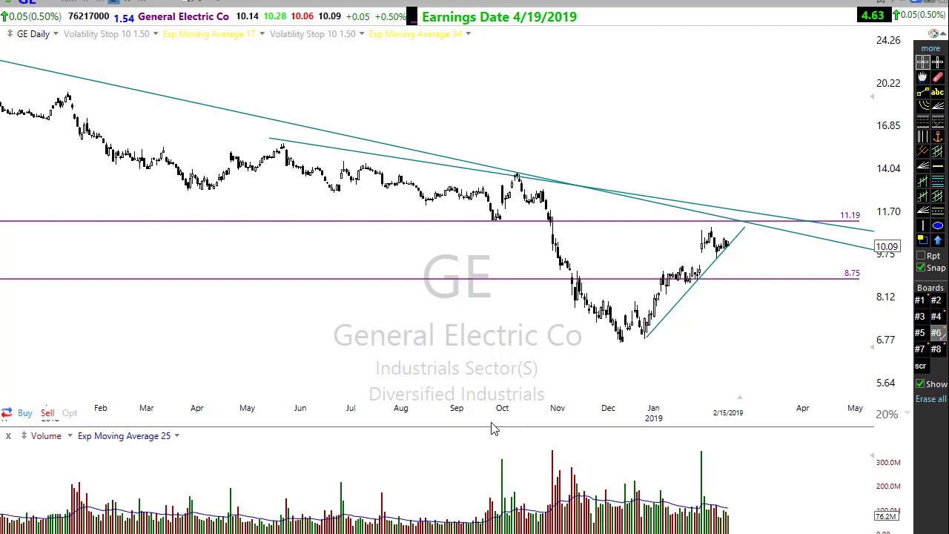
scroll(590, 408, up, 5)
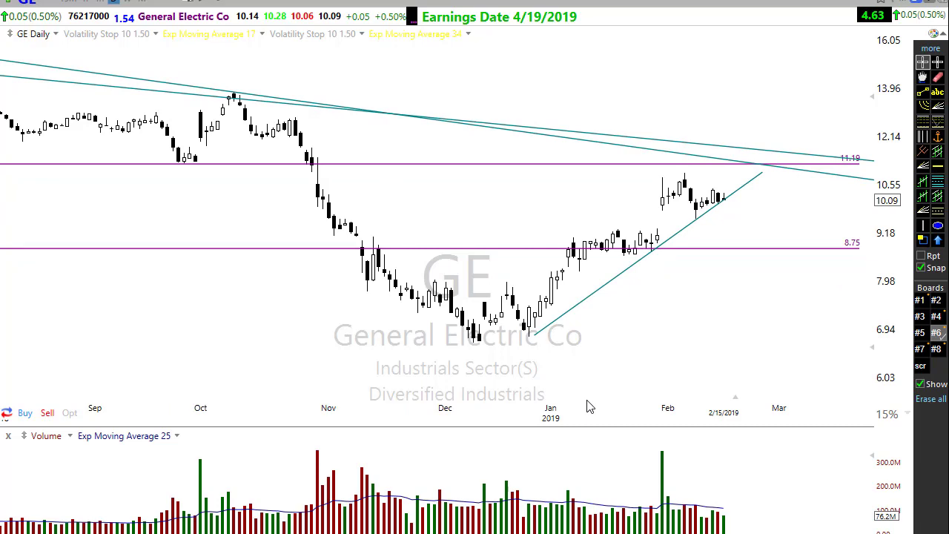
scroll(556, 222, down, 5)
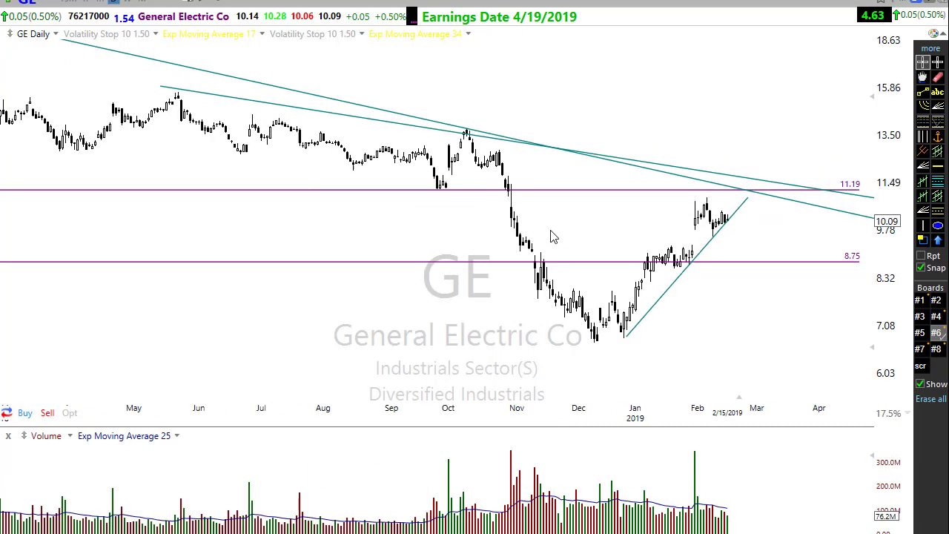
scroll(551, 362, up, 5)
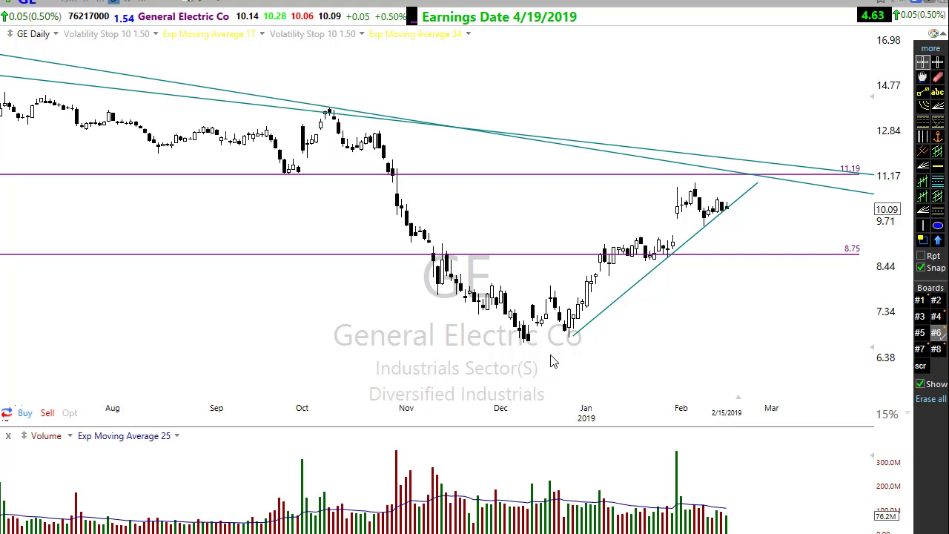
scroll(460, 333, up, 3)
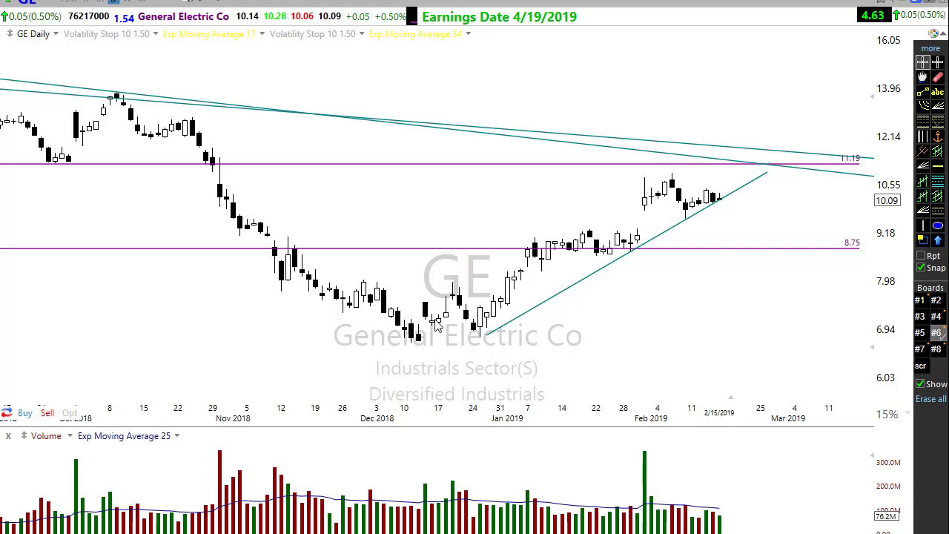
scroll(560, 315, down, 3)
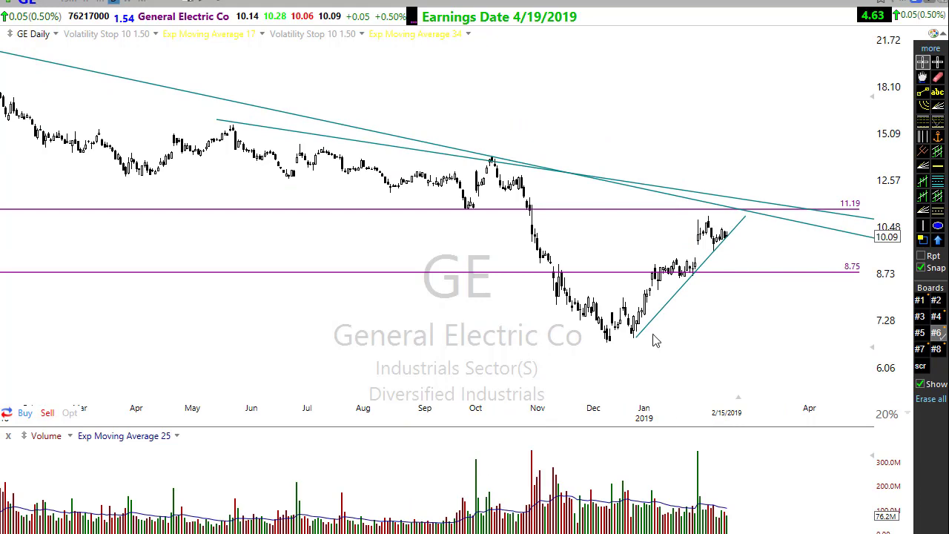
mouse_move(663, 224)
mouse_down()
mouse_move(666, 215)
mouse_move(779, 225)
mouse_up()
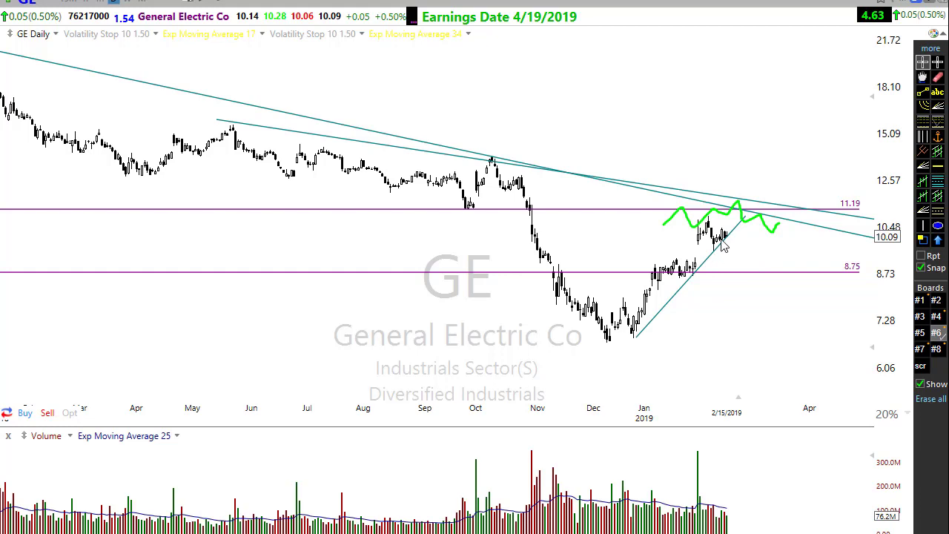
drag(724, 244, 763, 186)
mouse_move(760, 186)
mouse_down()
mouse_move(795, 213)
mouse_move(806, 201)
mouse_up()
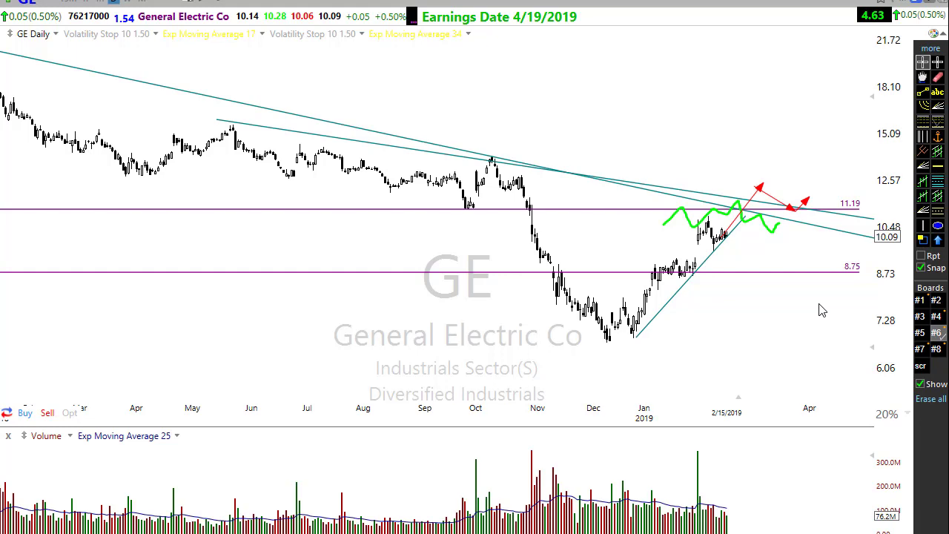
key(Escape)
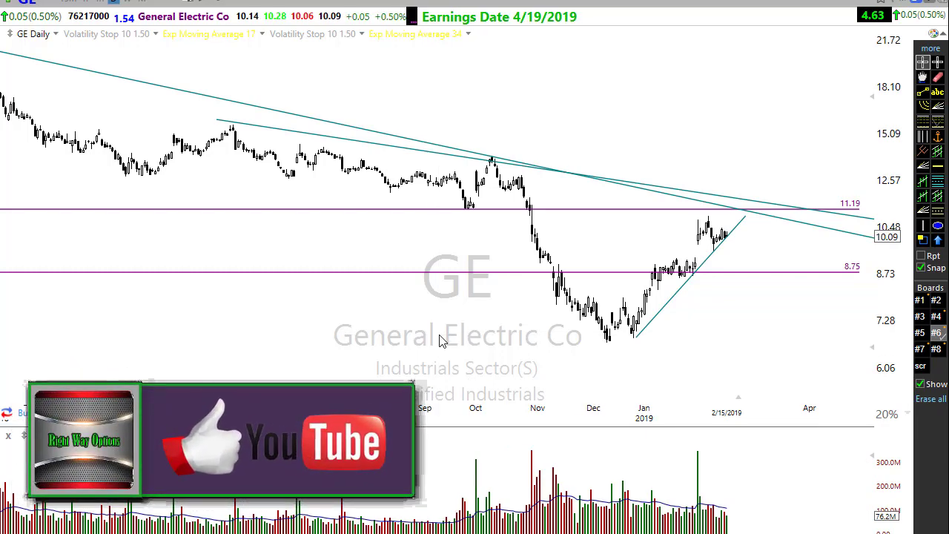
Step: Change the chart symbol to IGT, correcting a mistyped entry first
text(wy)
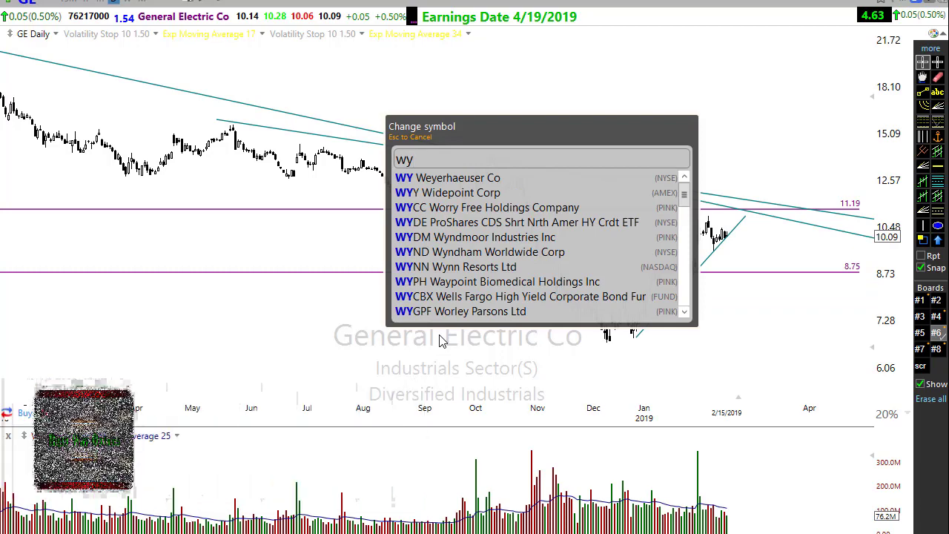
key(BackSpace)
key(BackSpace)
text(igt)
key(Return)
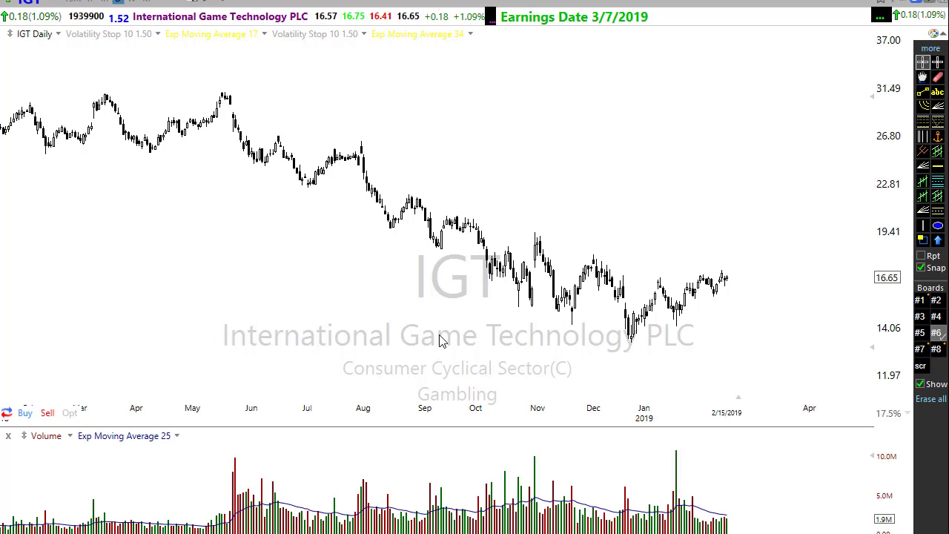
Step: Box IGT's Oct–Feb range, draw a red downtrend arrow from the May high, add two breakout arrows
click(924, 91)
mouse_move(463, 258)
mouse_down()
mouse_move(746, 267)
mouse_move(804, 336)
mouse_up()
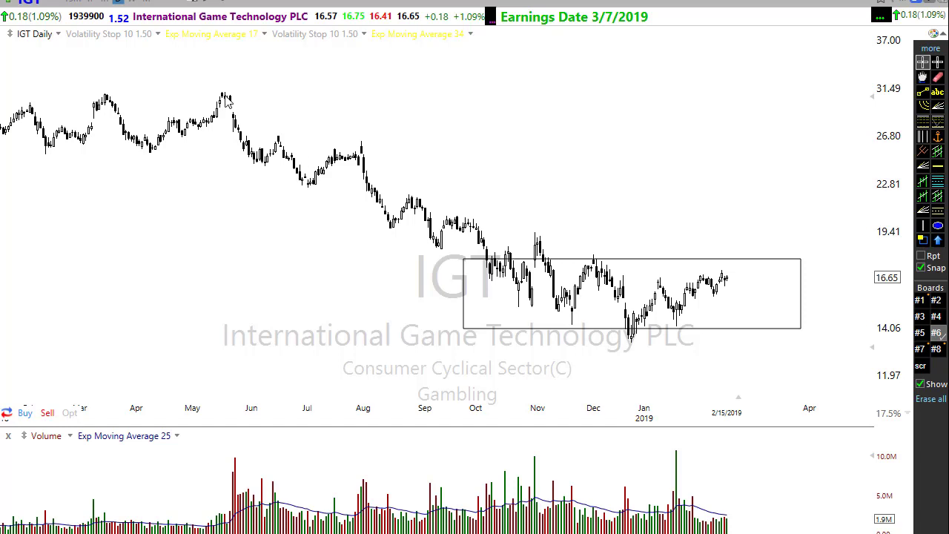
drag(224, 95, 761, 332)
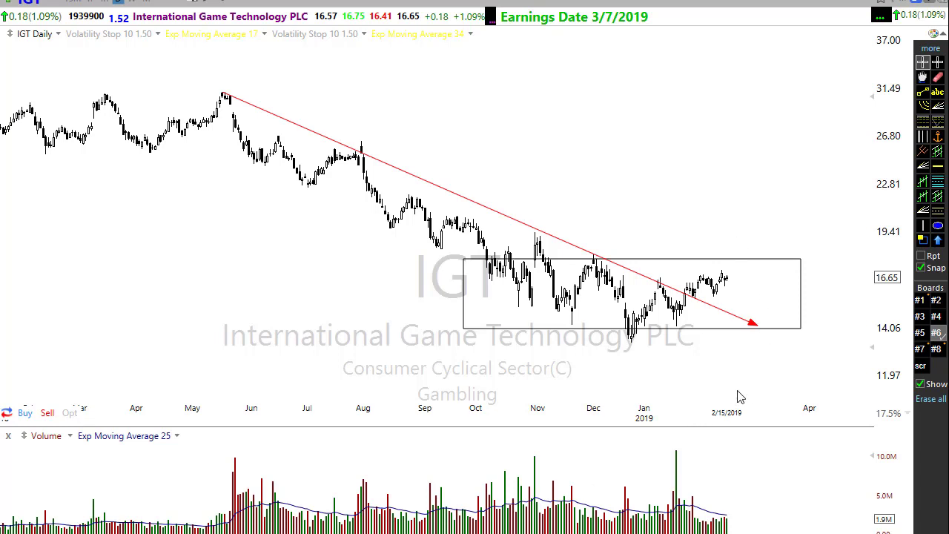
drag(736, 389, 697, 304)
drag(733, 351, 718, 303)
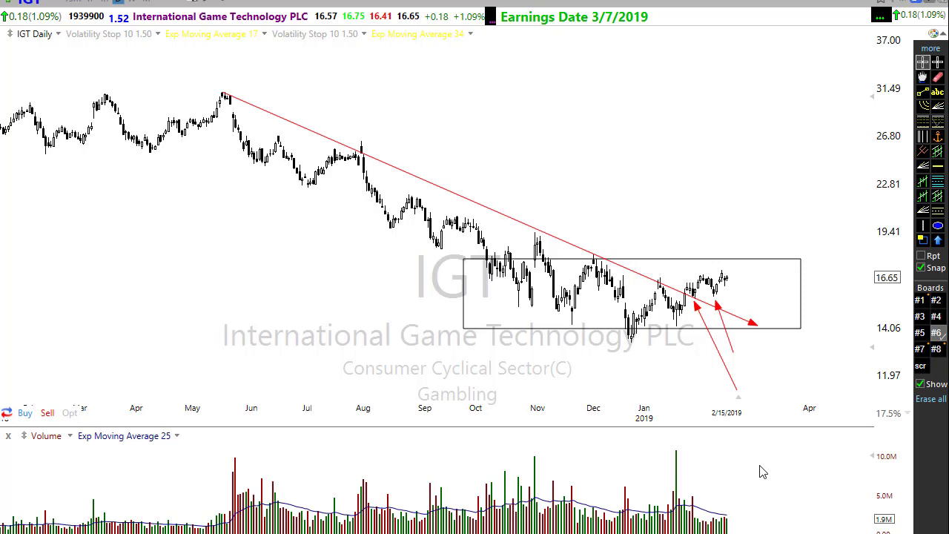
Step: Erase the IGT drawings and compare board 7's trendlines with board 6's moving-average layout
key(Delete)
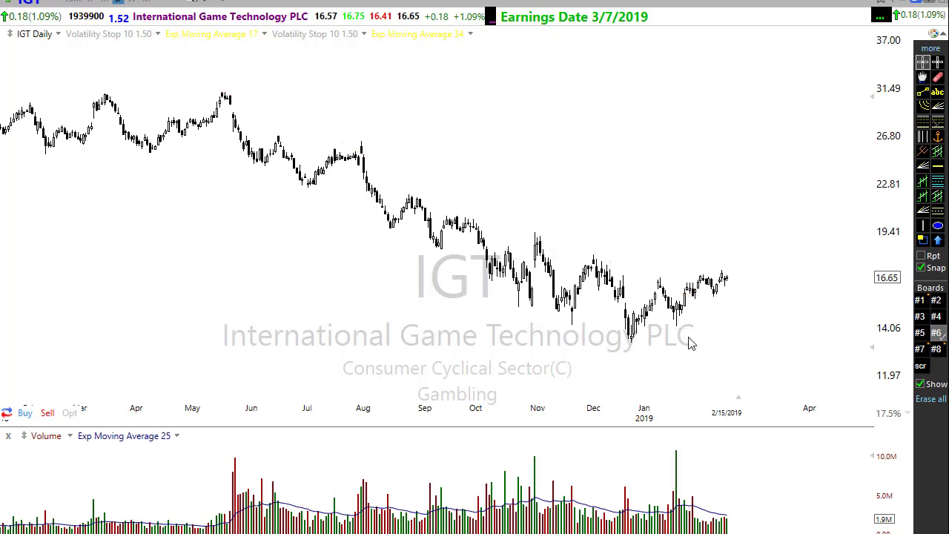
click(920, 349)
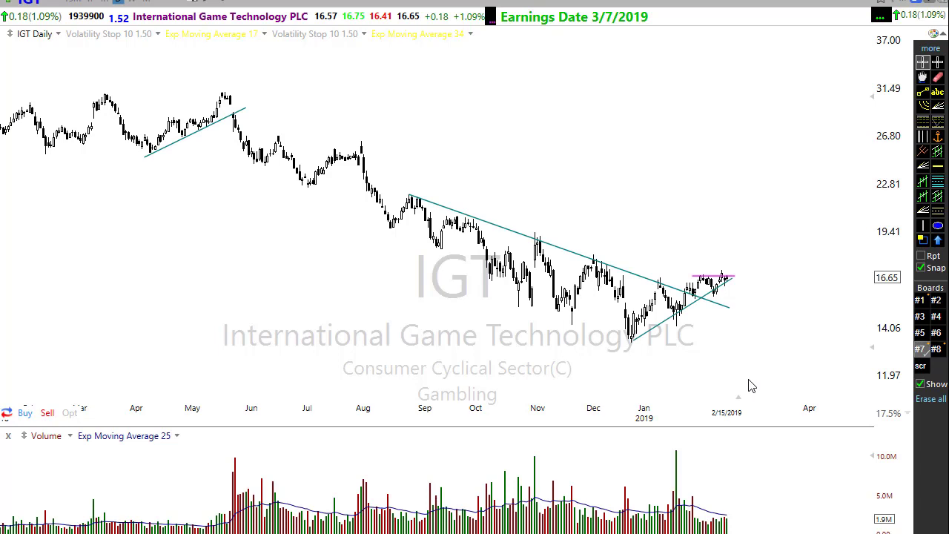
scroll(749, 383, up, 2)
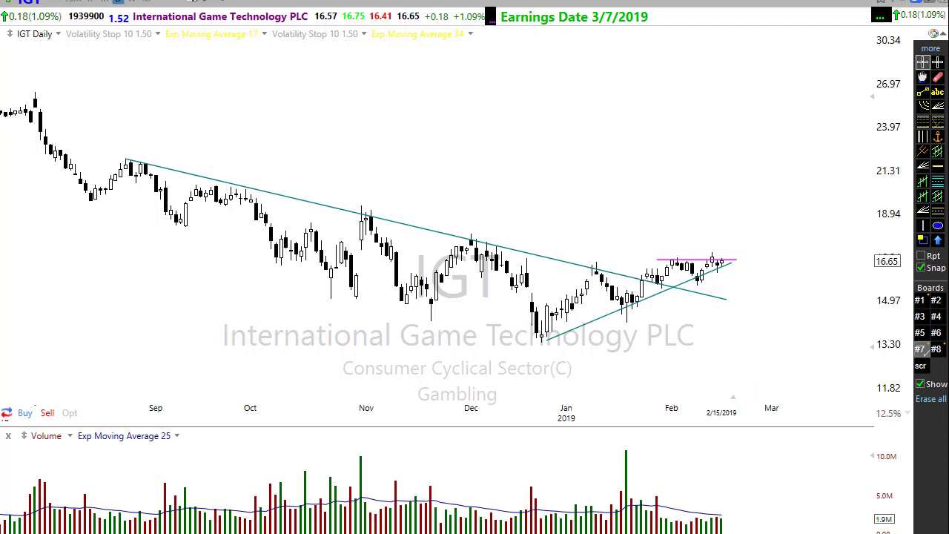
key(6)
scroll(744, 338, down, 2)
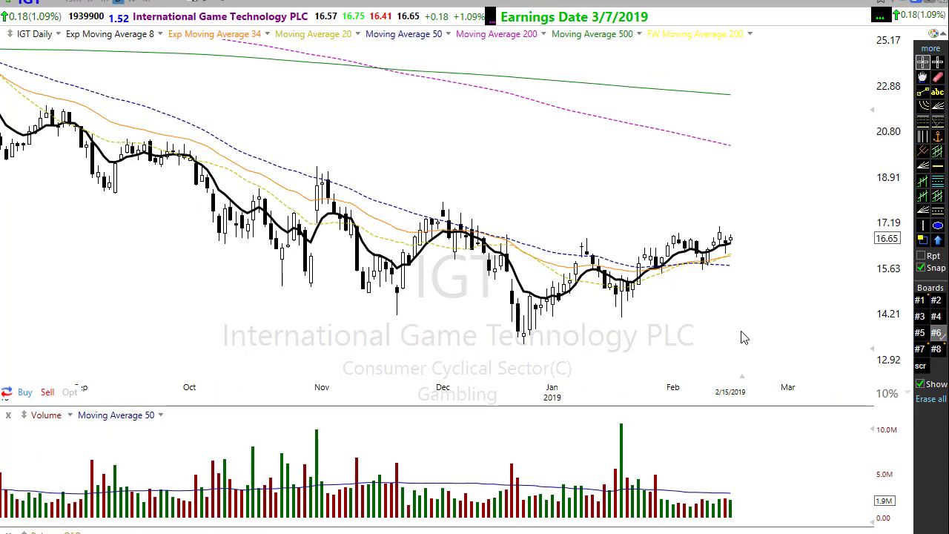
Step: Return to board 7 and extend the rising trendline from the December low past the latest candles
key(7)
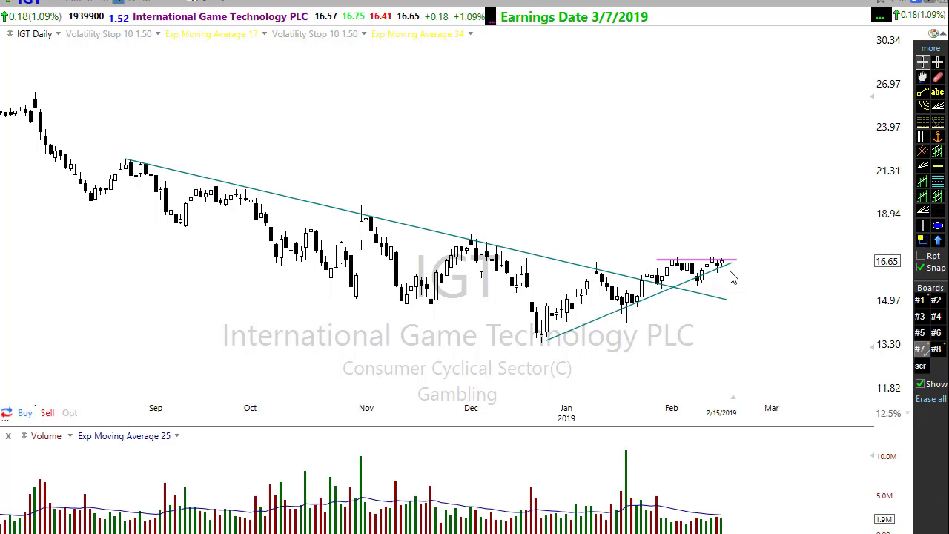
drag(731, 275, 755, 269)
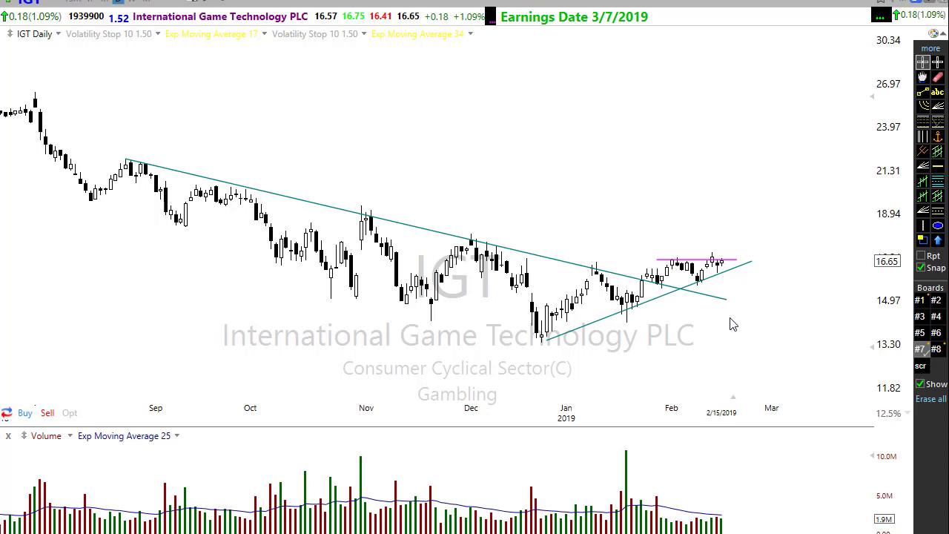
drag(548, 340, 527, 349)
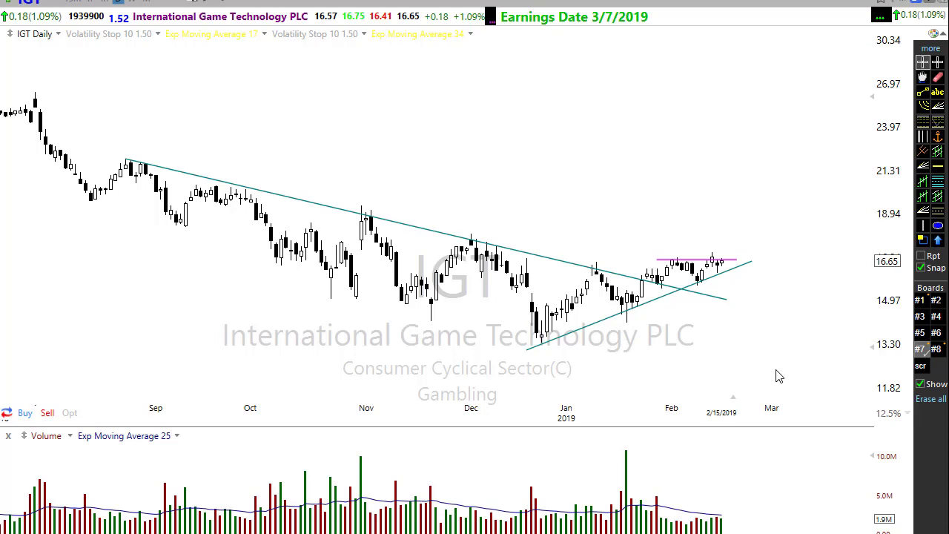
Step: Switch the chart symbol to DIA and zoom out
text(DIA)
key(Return)
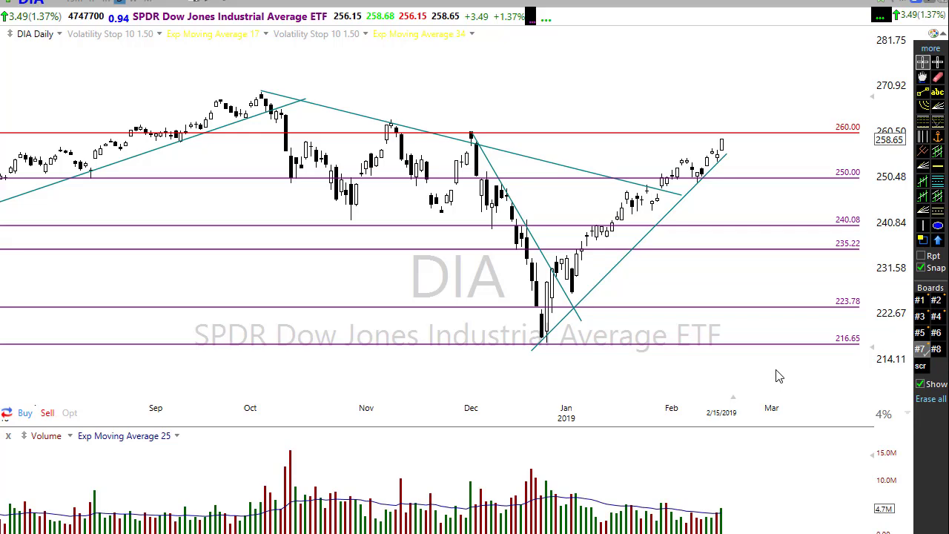
scroll(655, 385, down, 3)
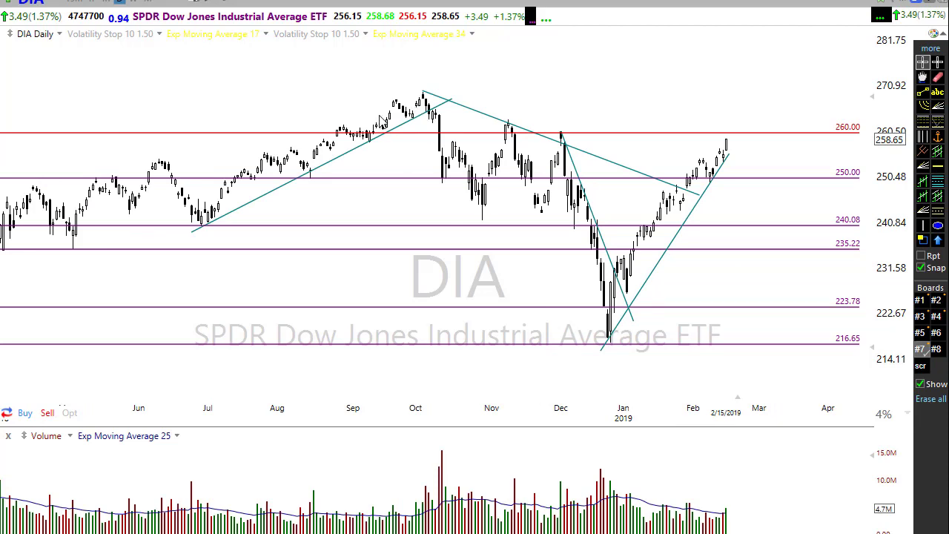
Step: Sketch a box from the October high down to 250 and a red arrow along 260
drag(379, 96, 781, 182)
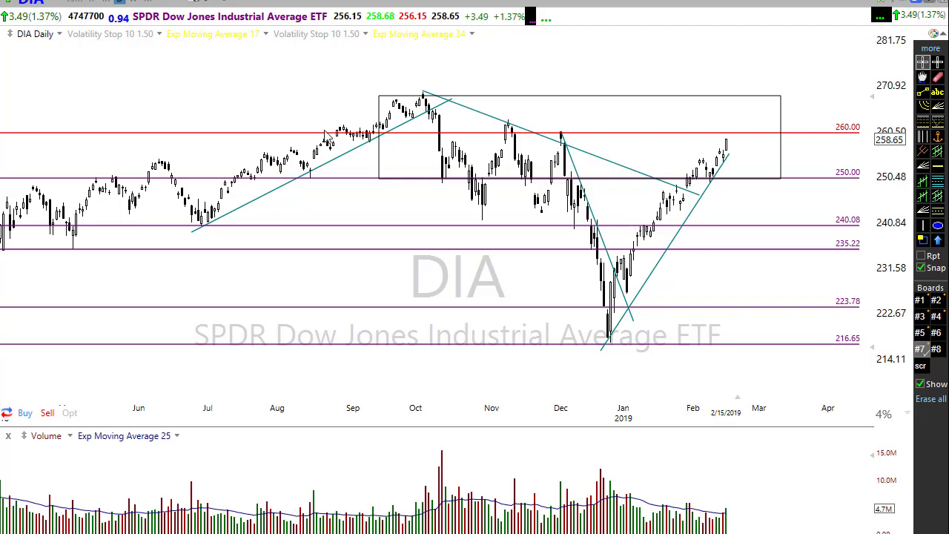
mouse_move(323, 129)
mouse_down()
mouse_move(696, 131)
mouse_move(808, 143)
mouse_up()
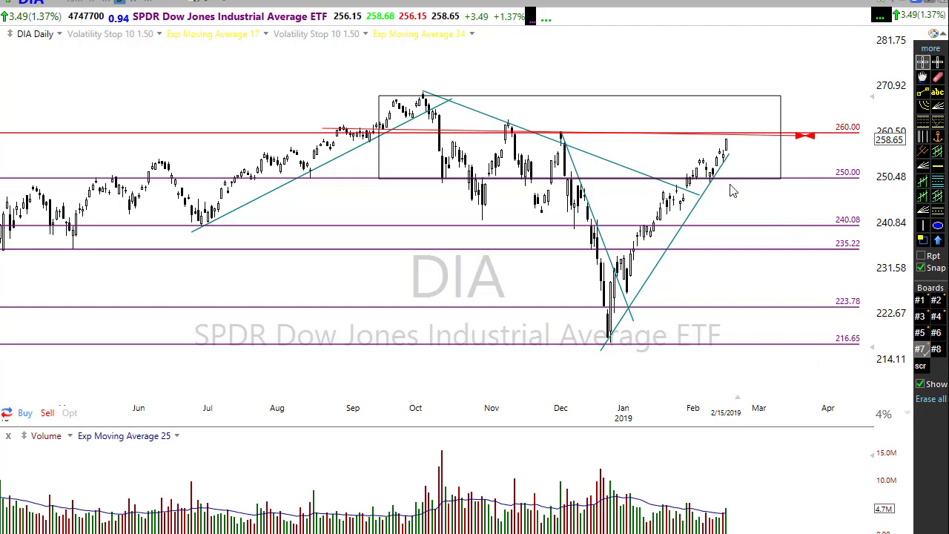
scroll(716, 297, up, 5)
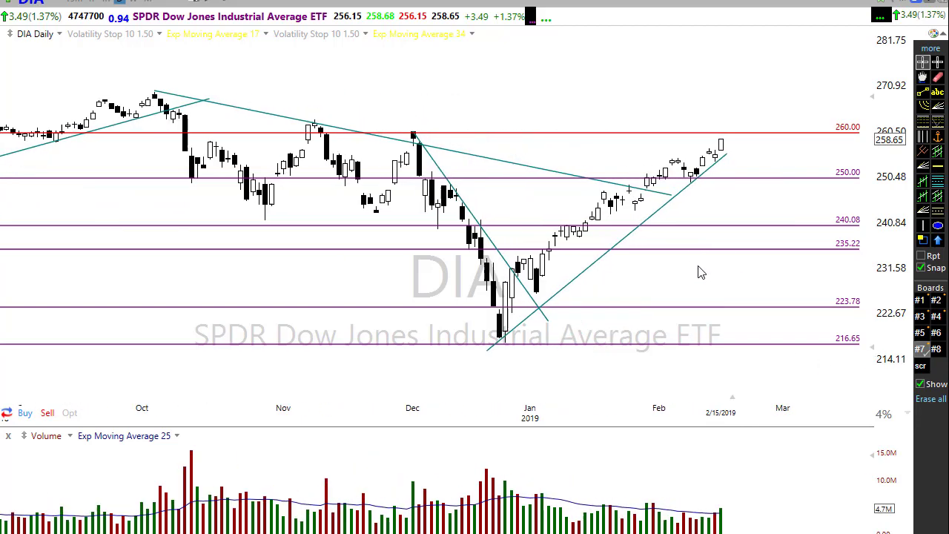
mouse_move(731, 237)
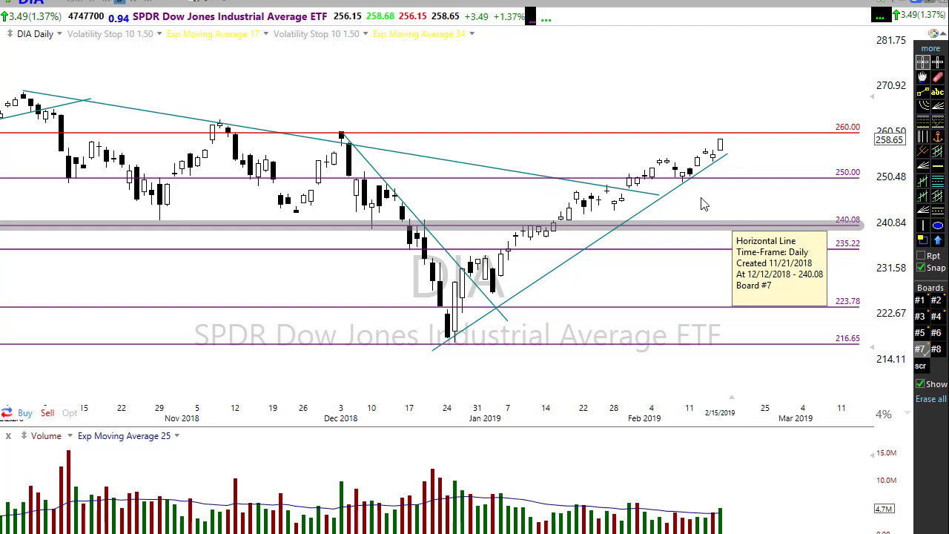
scroll(621, 373, down, 5)
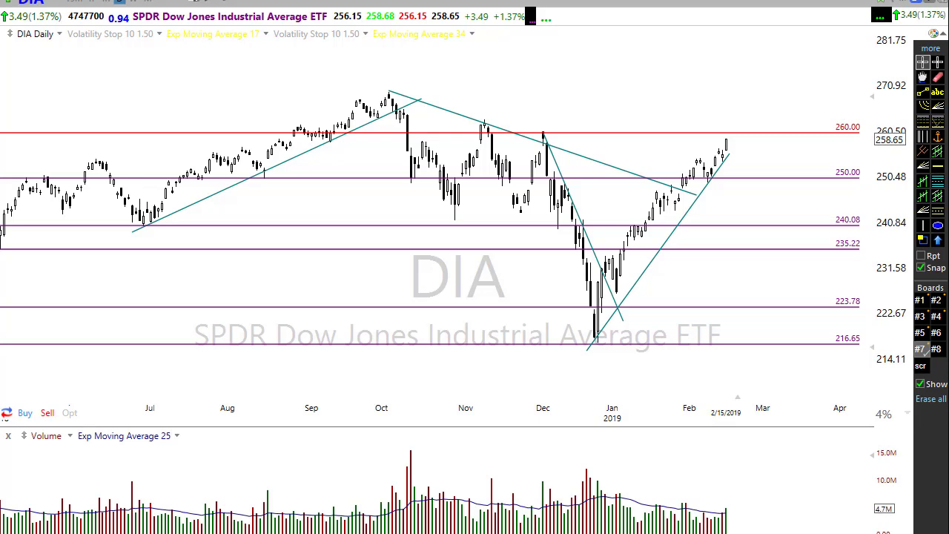
Step: Mark the 260 resistance with a series of red arrows, then clear them
drag(509, 82, 537, 131)
mouse_move(561, 89)
mouse_down()
mouse_move(583, 132)
mouse_move(615, 129)
mouse_up()
drag(645, 77, 683, 123)
drag(708, 72, 750, 127)
drag(763, 65, 793, 109)
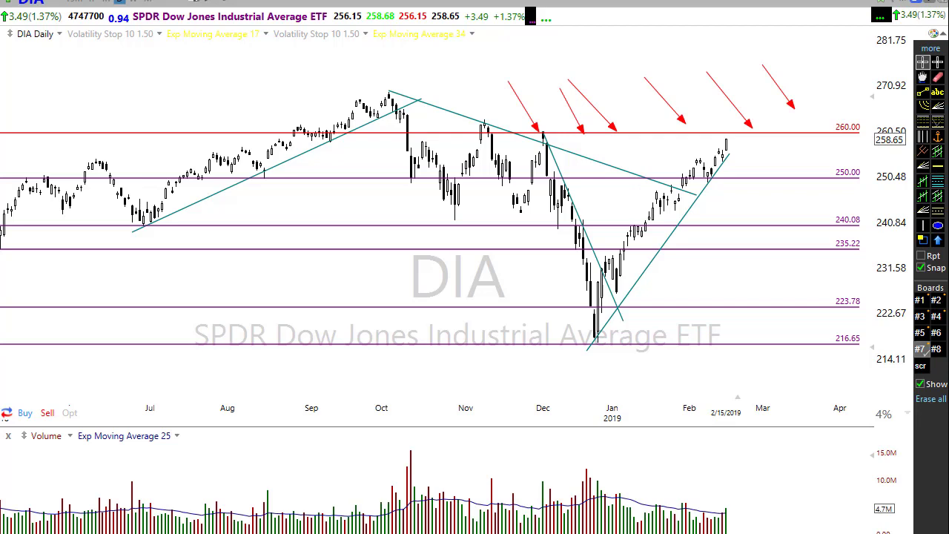
drag(721, 161, 740, 113)
key(Escape)
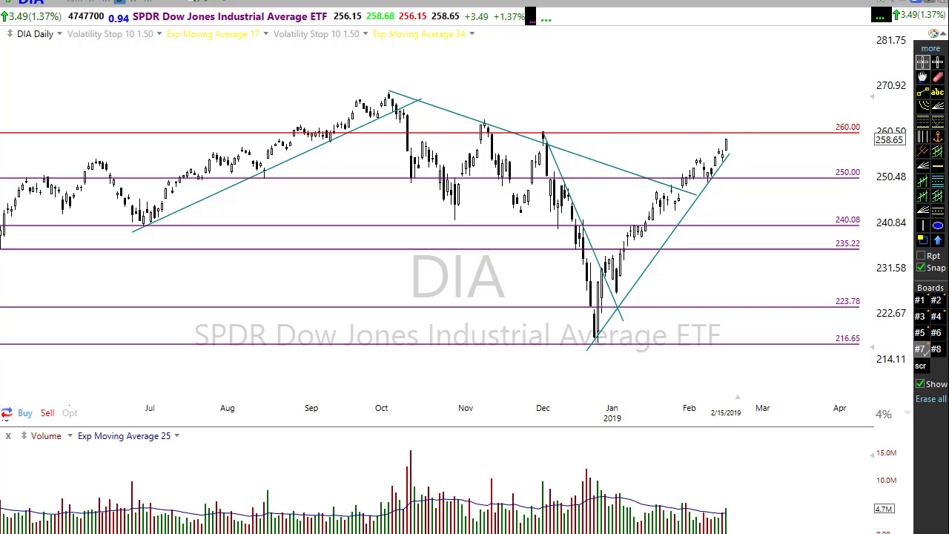
Step: Draw a red arrow line rightward from the October high and a short upward arrow above the latest candles
mouse_move(341, 94)
mouse_down()
mouse_move(831, 81)
mouse_move(848, 111)
mouse_up()
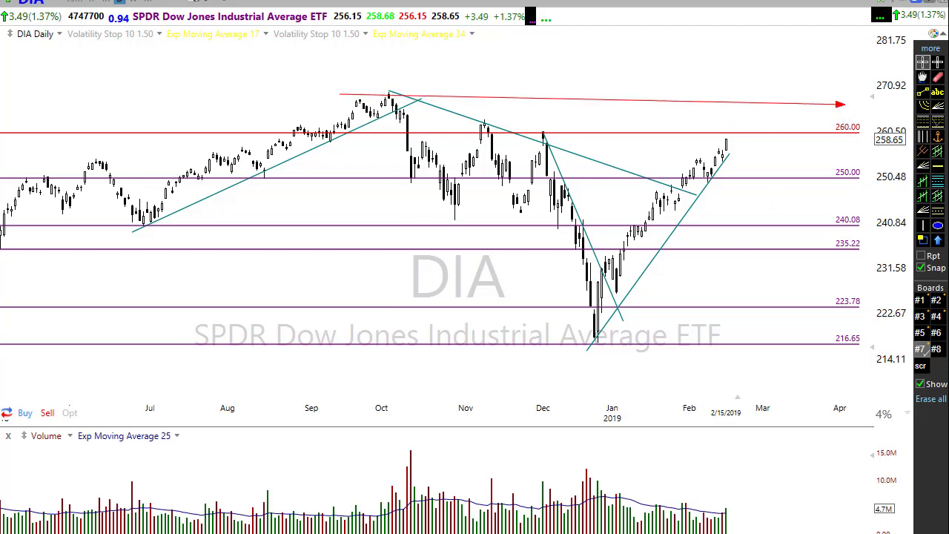
drag(713, 165, 750, 109)
mouse_move(785, 251)
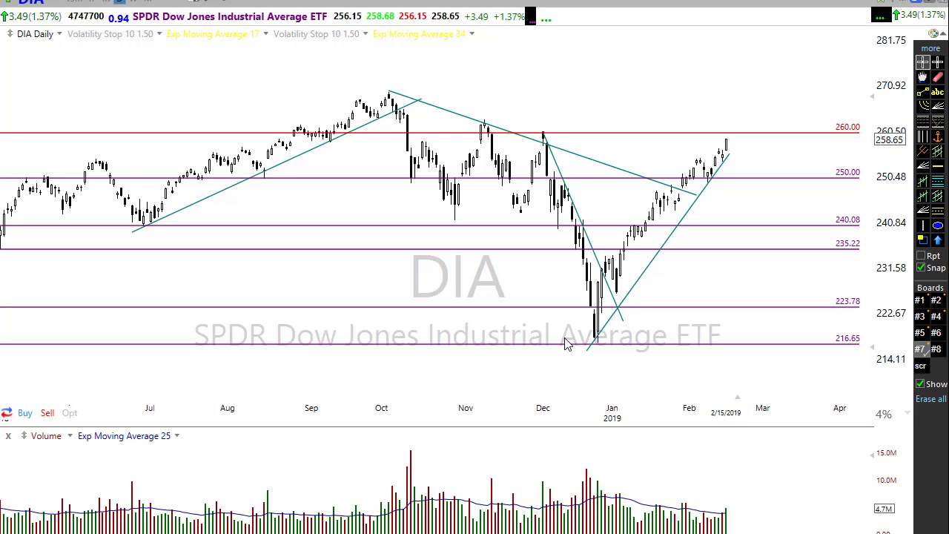
Step: Zoom out to November 2017 and temporarily mark the drop from the February 2018 peak
scroll(451, 300, down, 2)
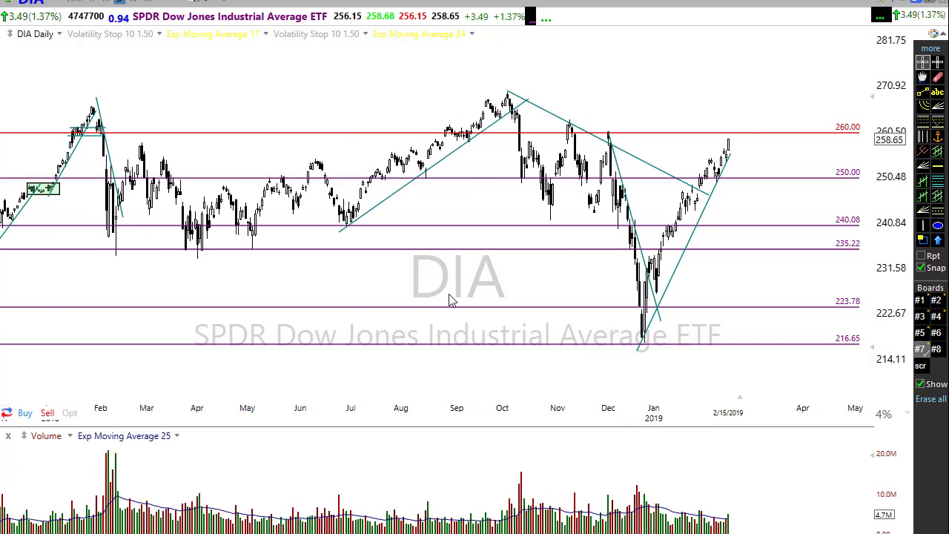
scroll(322, 445, down, 1)
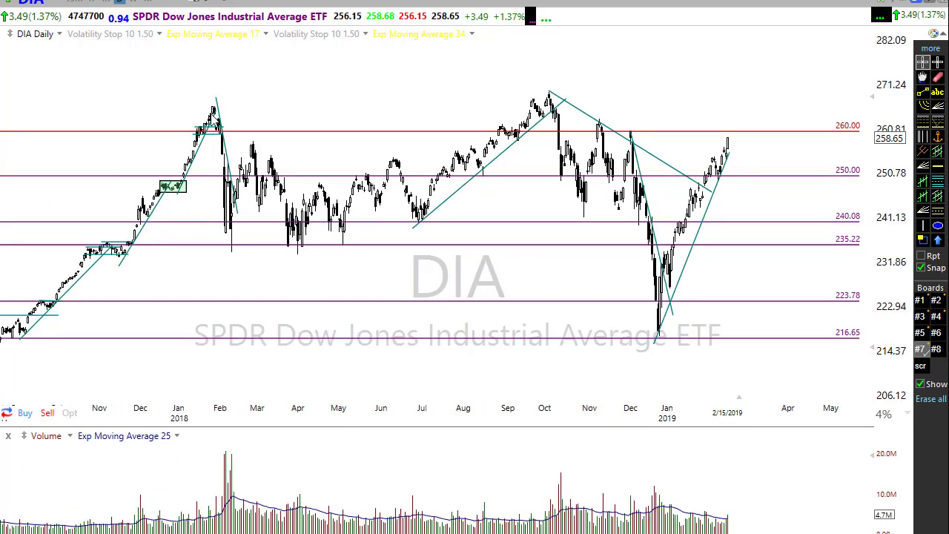
drag(214, 94, 236, 207)
click(210, 133)
key(m)
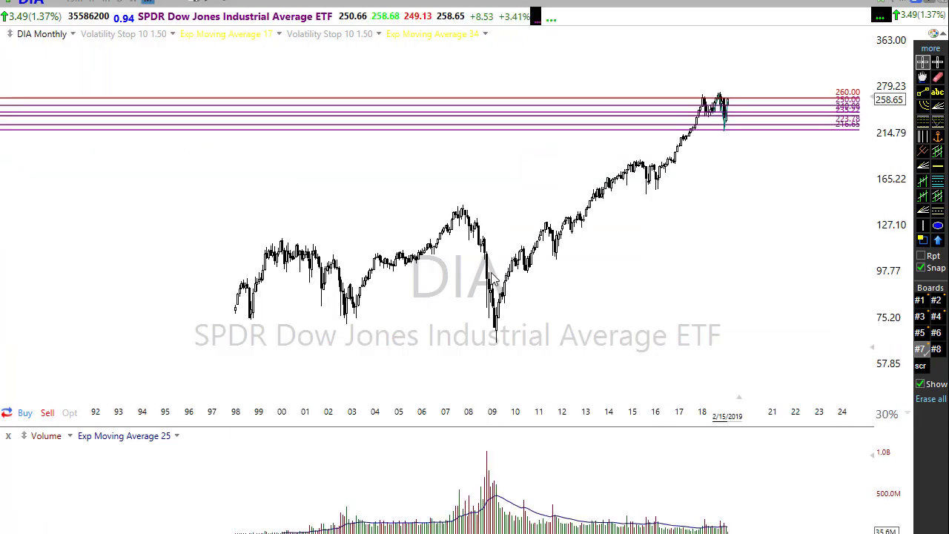
scroll(668, 309, up, 3)
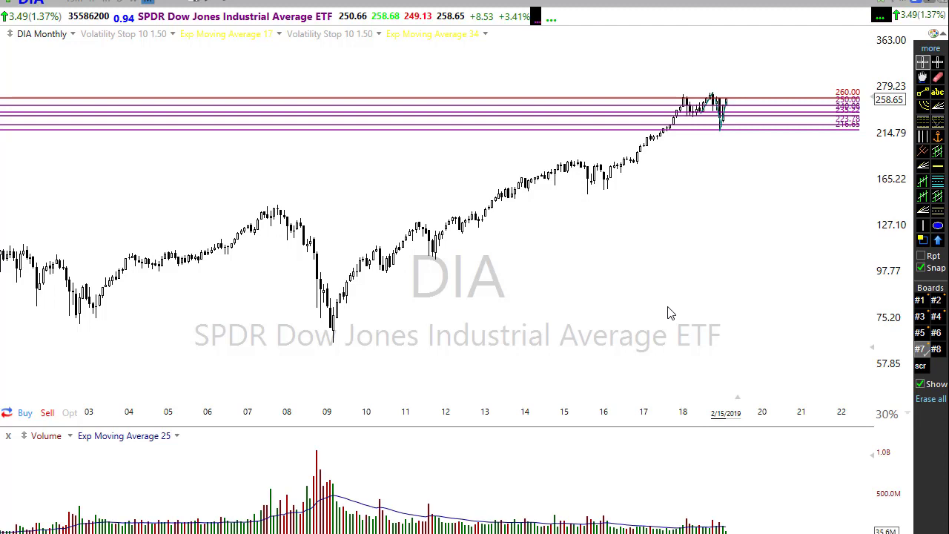
key(d)
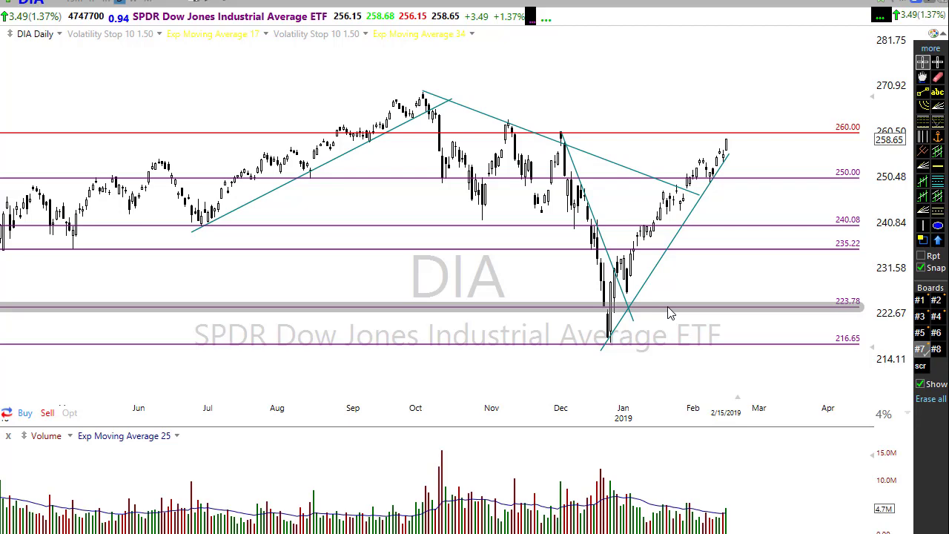
Step: Zoom in on the DIA daily chart near the 260 resistance level
scroll(723, 295, up, 2)
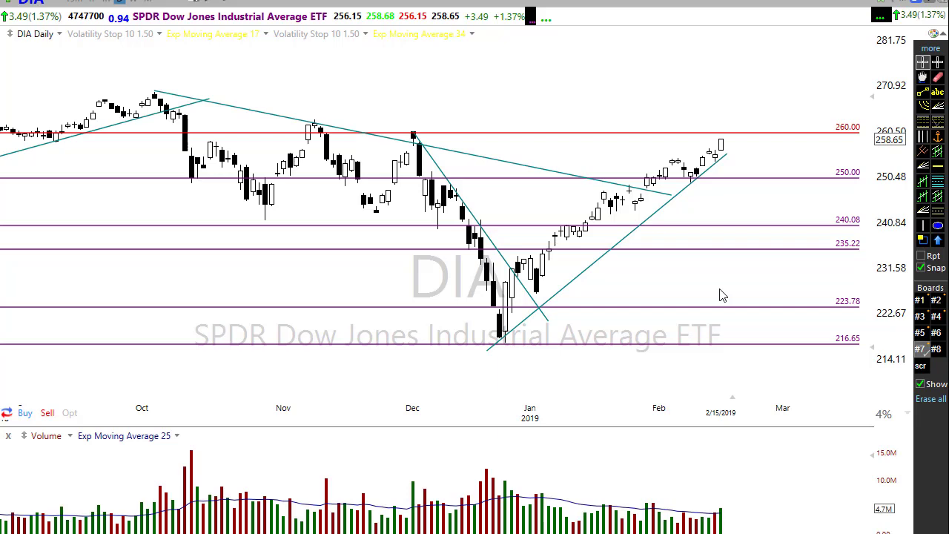
Step: Advance to the Facebook (FB) daily chart and extend its rising trendline up and right
key(space)
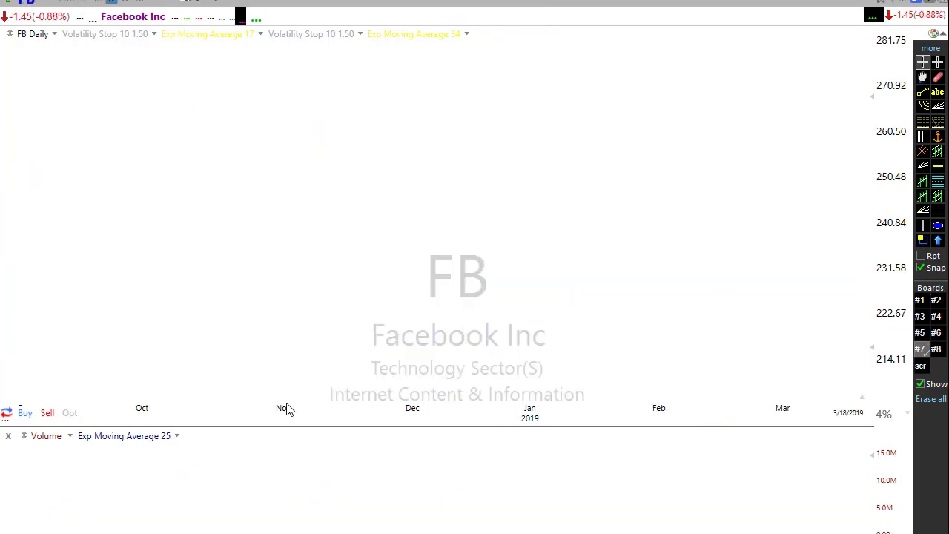
scroll(605, 374, down, 3)
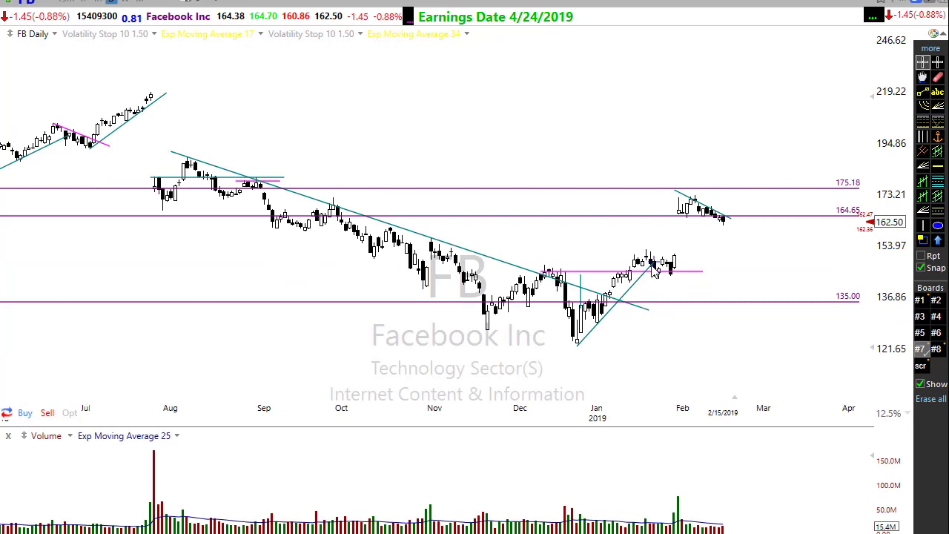
drag(652, 265, 793, 186)
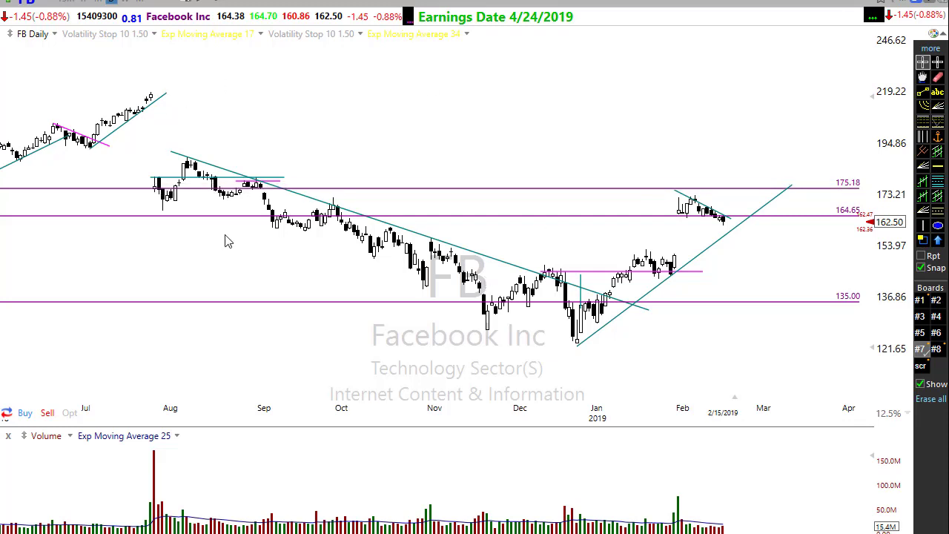
Step: Draw red arrows at the August through December downtrend-line touches and circle the December–January lows in green
drag(225, 120, 201, 147)
drag(299, 141, 276, 169)
mouse_move(363, 159)
mouse_down()
mouse_move(351, 192)
mouse_move(393, 205)
mouse_up()
mouse_move(465, 198)
mouse_down()
mouse_move(440, 236)
mouse_move(457, 238)
mouse_up()
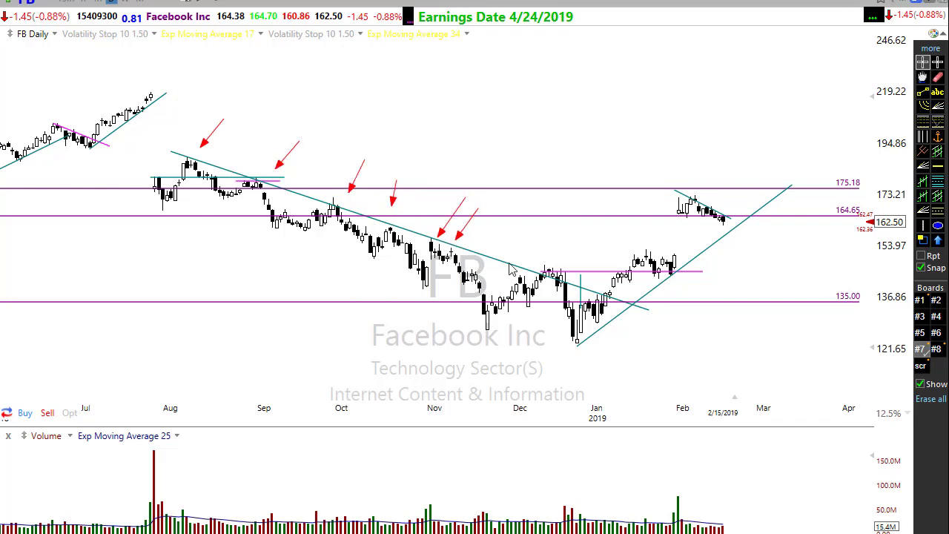
mouse_move(562, 240)
mouse_down()
mouse_move(553, 263)
mouse_move(586, 268)
mouse_up()
mouse_move(546, 345)
mouse_down()
mouse_move(666, 314)
mouse_move(527, 334)
mouse_move(665, 320)
mouse_move(541, 360)
mouse_up()
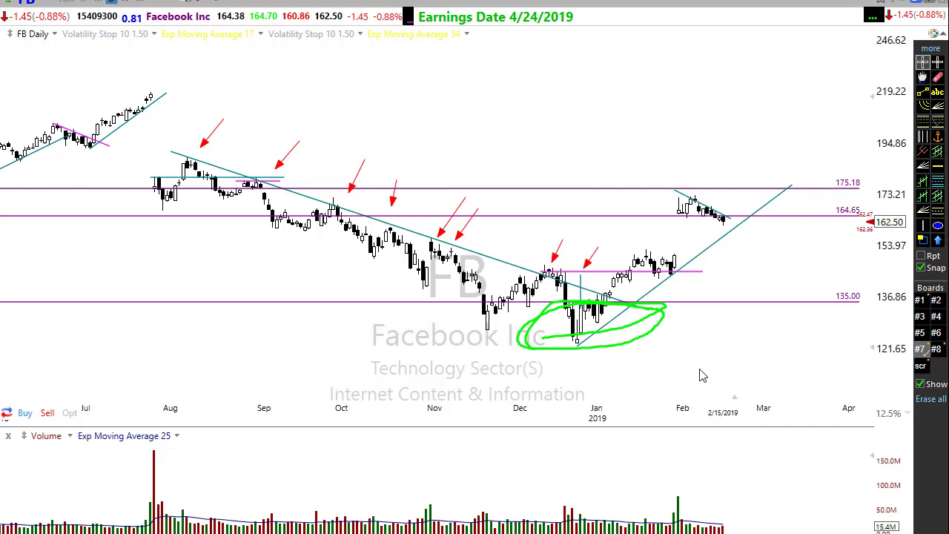
Step: Erase the arrows and circle, lower the 164.65 line to 160.00, and arrow the recent candles
key(Escape)
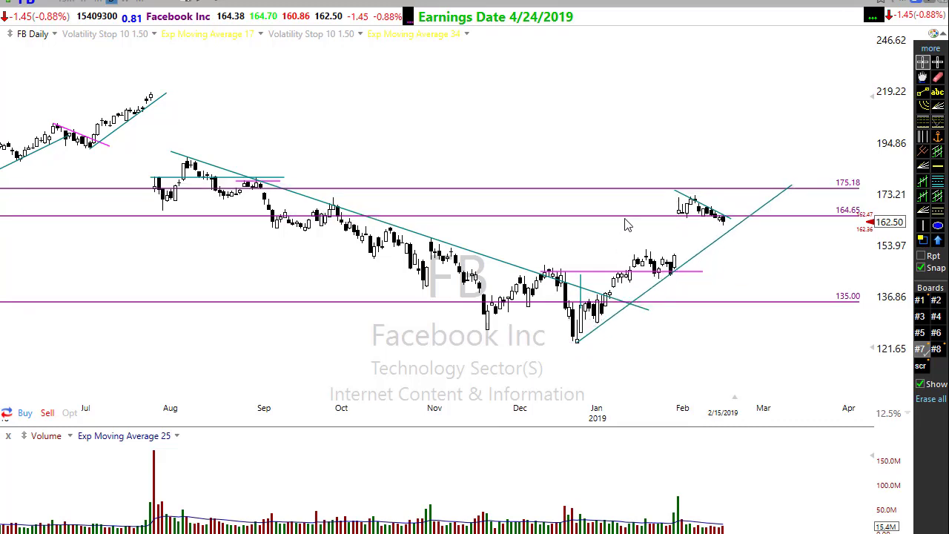
drag(634, 224, 641, 232)
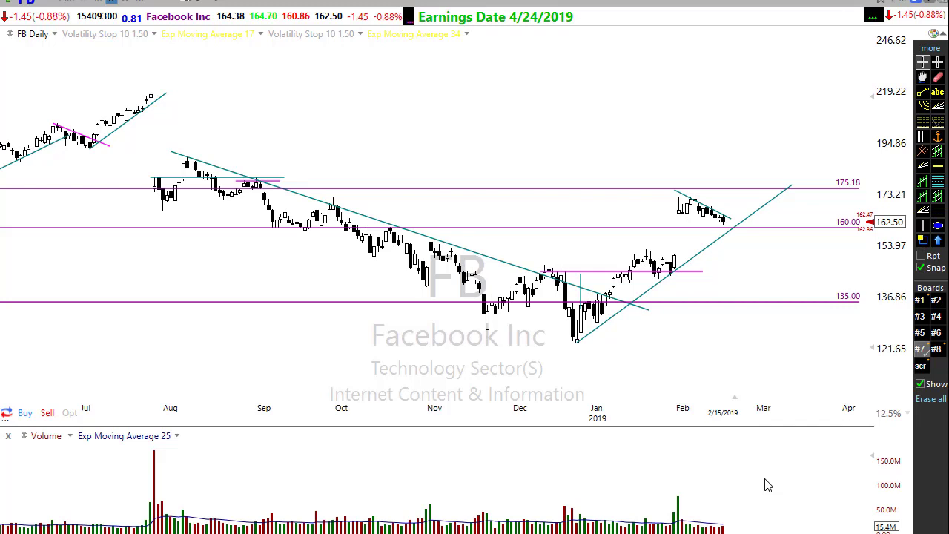
scroll(776, 383, up, 1)
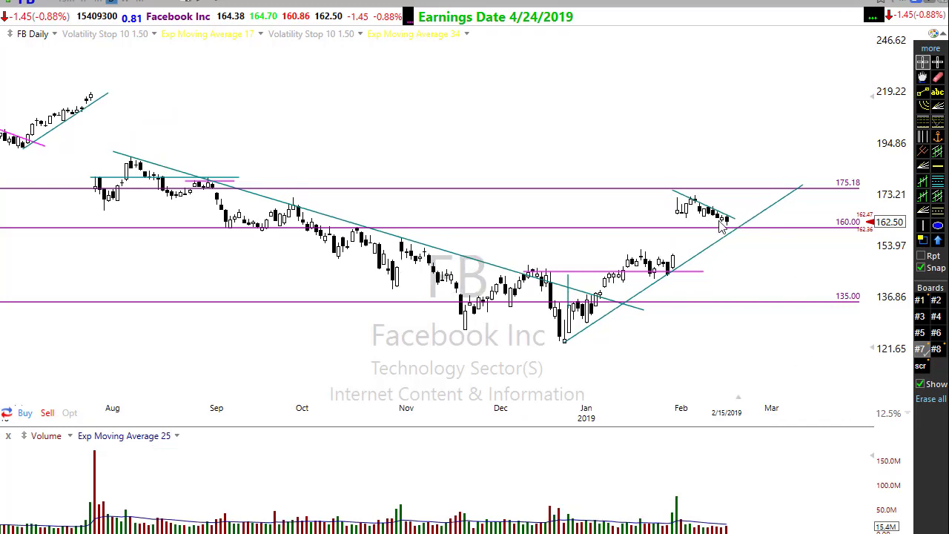
mouse_move(749, 227)
drag(676, 210, 748, 227)
Step: Arrow the last candle rightward and draw a teal horizontal support line beneath the February candles
scroll(729, 277, up, 2)
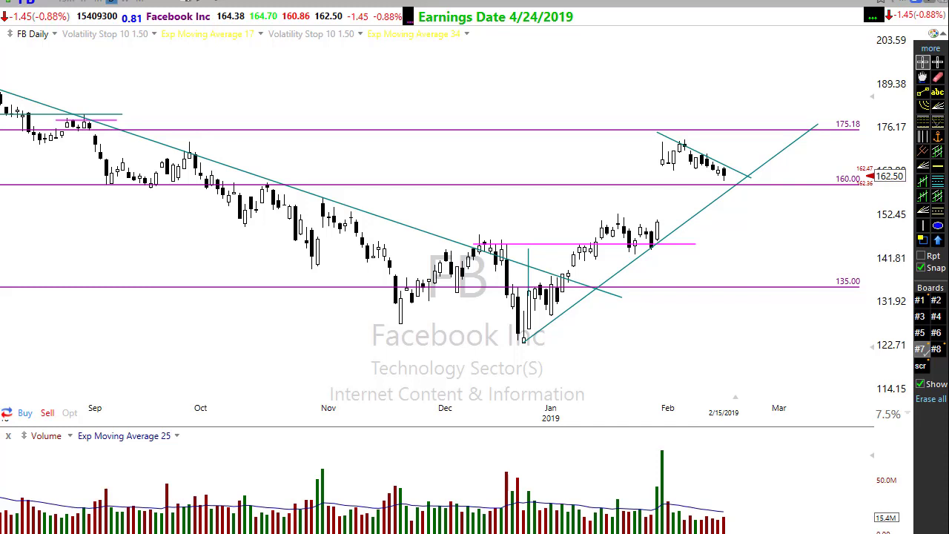
drag(725, 175, 768, 180)
click(923, 92)
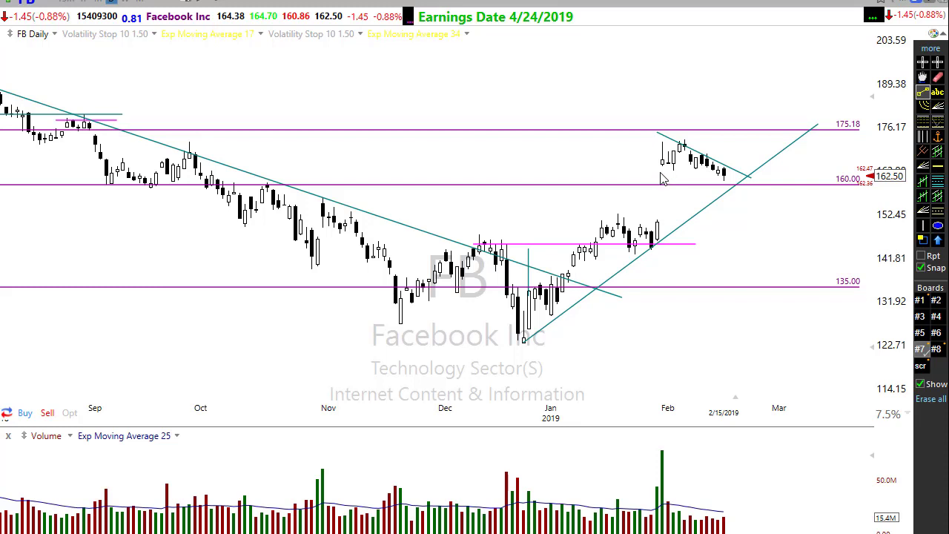
mouse_move(661, 173)
mouse_down()
mouse_move(801, 169)
mouse_move(770, 169)
mouse_move(778, 164)
mouse_move(779, 177)
mouse_up()
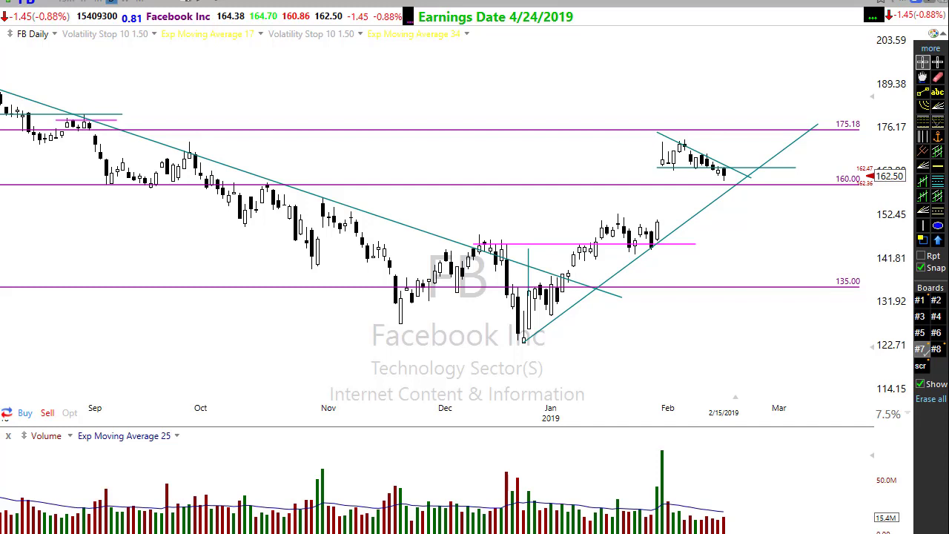
click(744, 172)
scroll(411, 334, down, 5)
scroll(412, 334, down, 2)
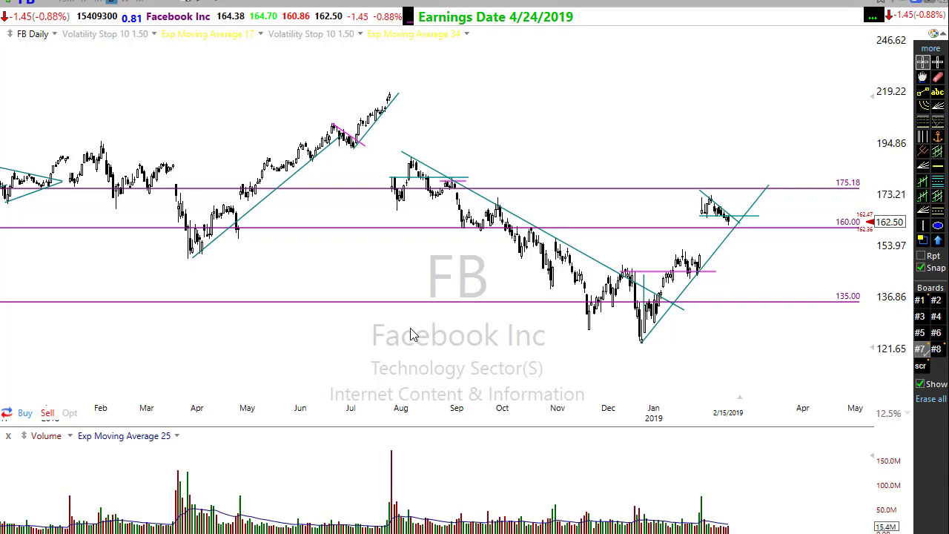
scroll(408, 334, up, 5)
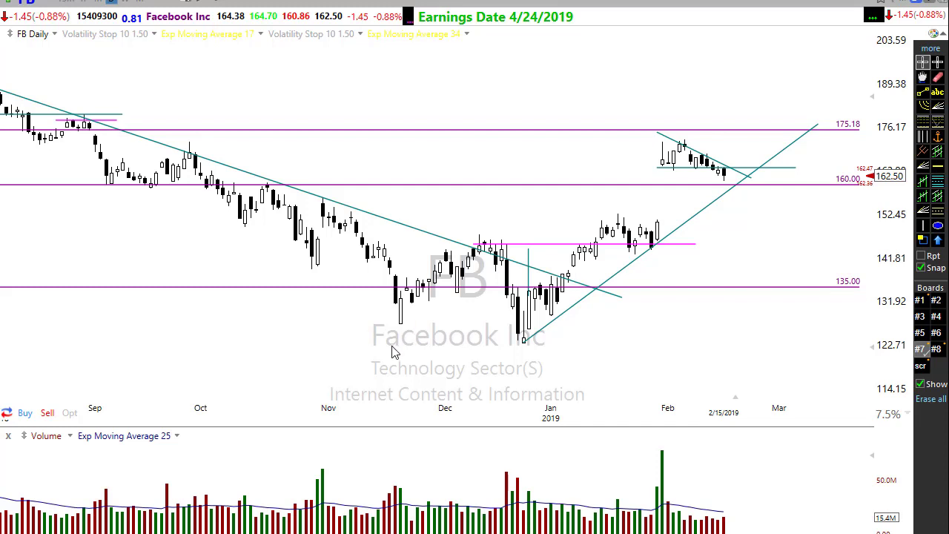
Step: Load the Electronic Arts (EA) daily chart and zoom it in
text(EA)
key(Return)
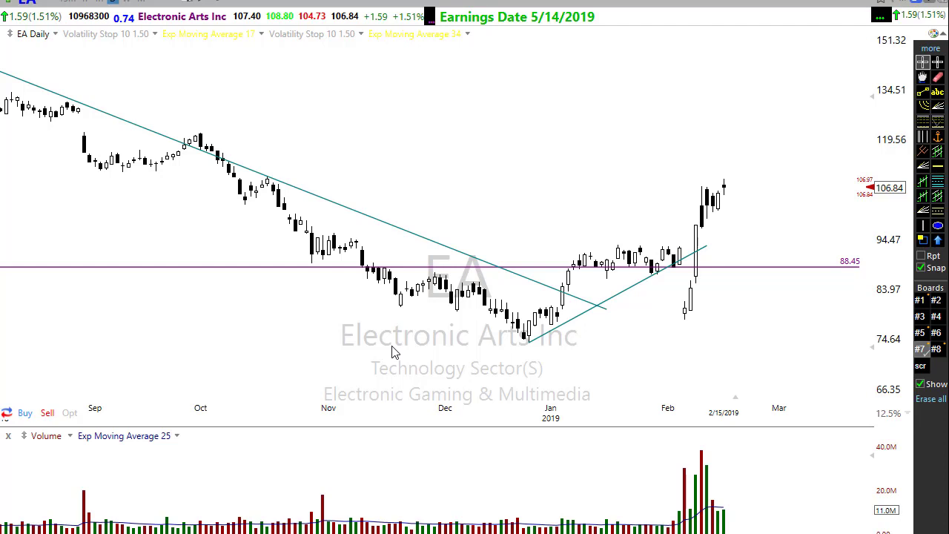
scroll(555, 420, up, 2)
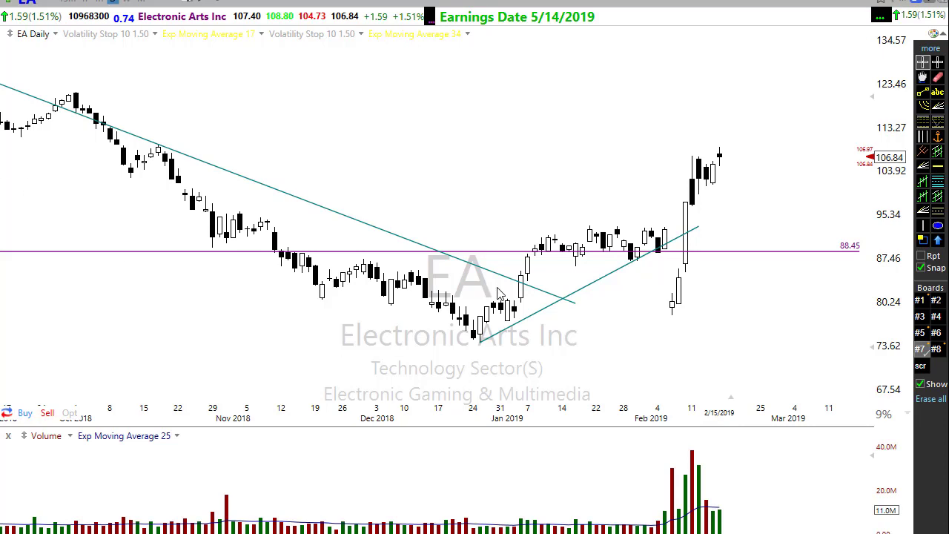
scroll(702, 278, down, 2)
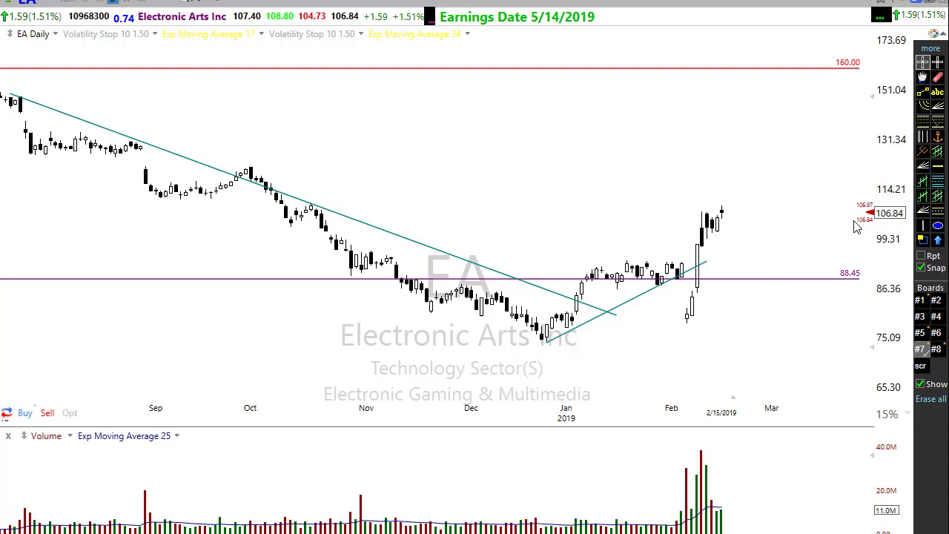
scroll(598, 351, up, 3)
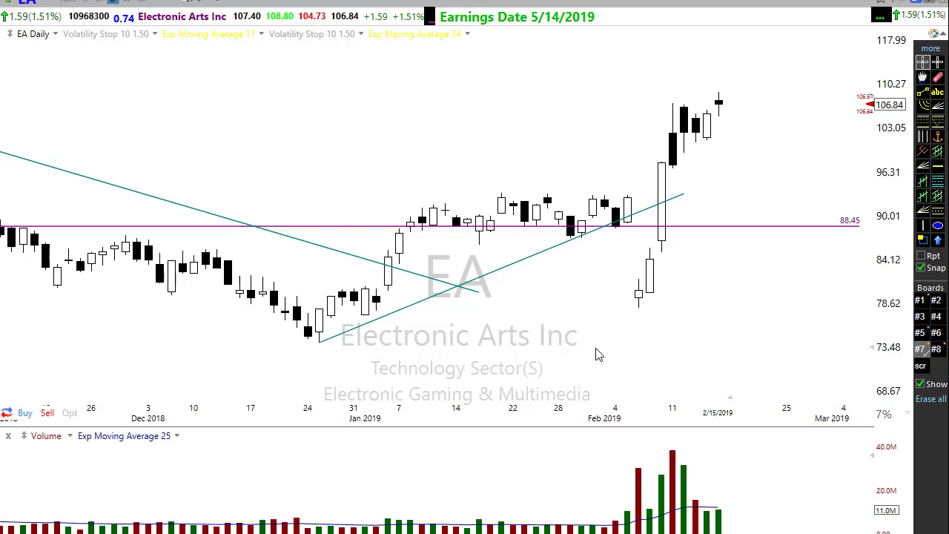
scroll(511, 350, down, 1)
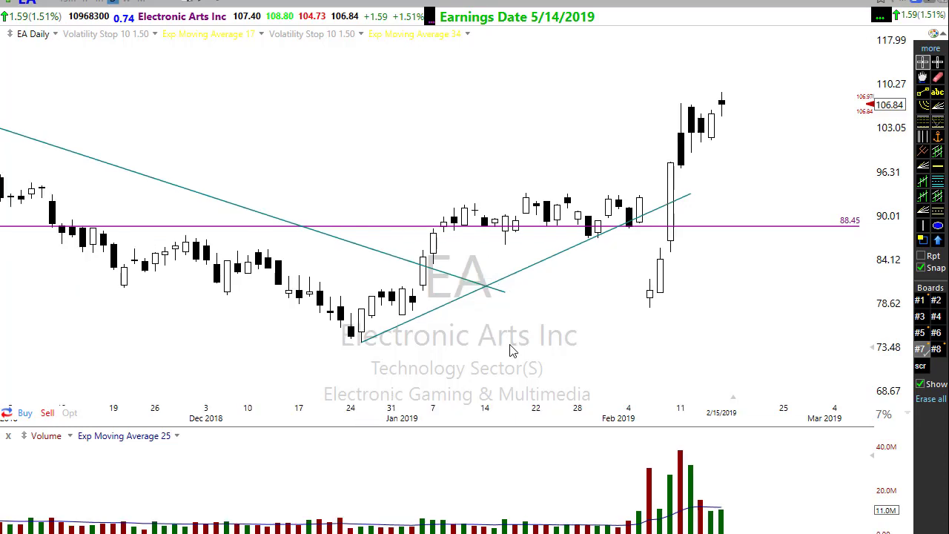
scroll(511, 350, down, 1)
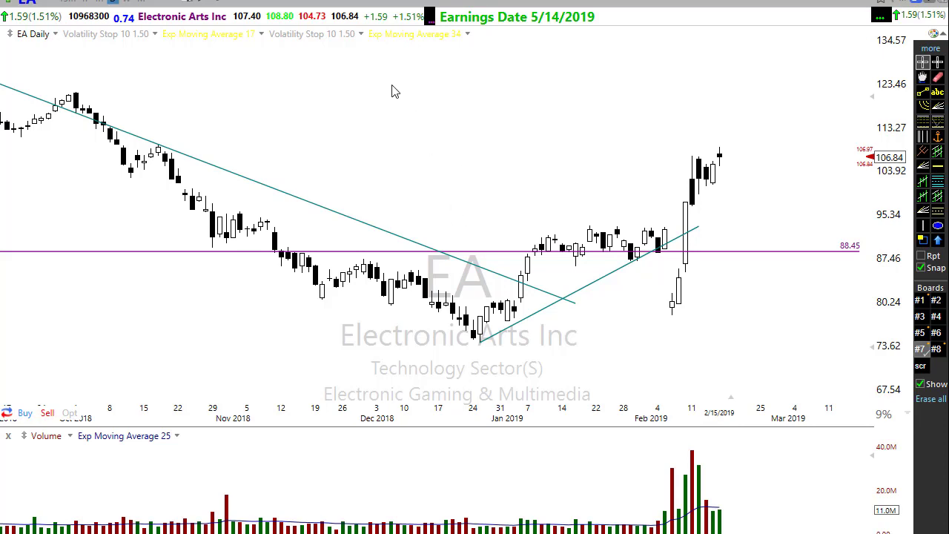
mouse_move(405, 86)
mouse_down()
mouse_move(367, 152)
mouse_move(438, 117)
mouse_move(450, 139)
mouse_up()
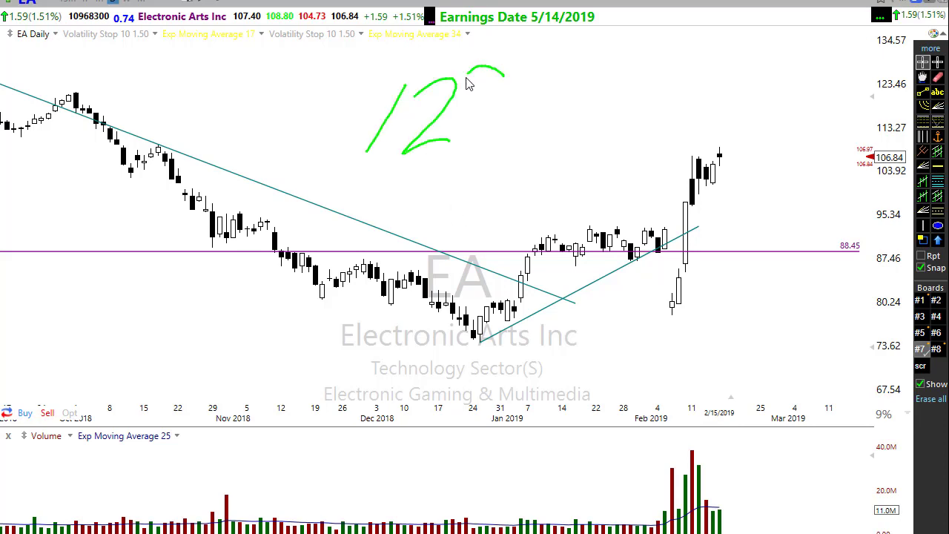
mouse_move(470, 77)
mouse_down()
mouse_move(475, 136)
mouse_move(512, 119)
mouse_up()
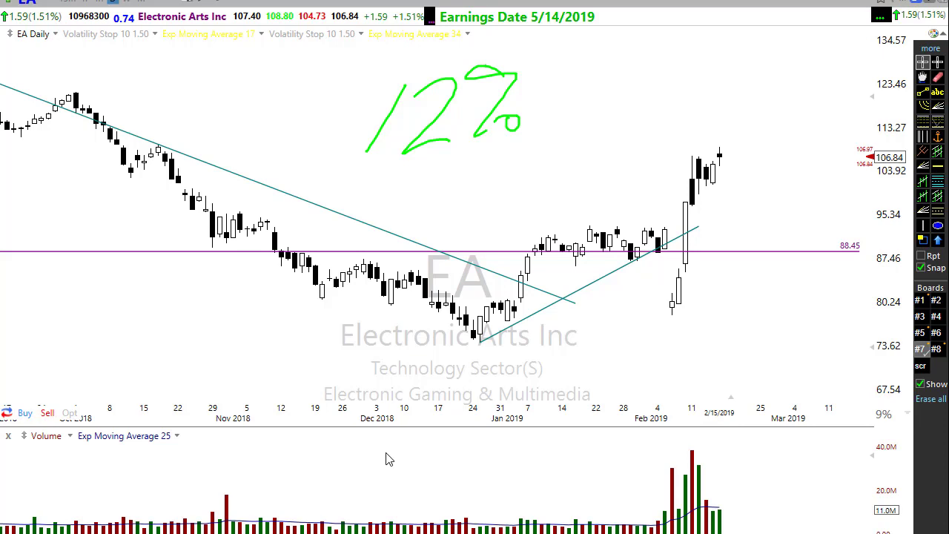
key(Escape)
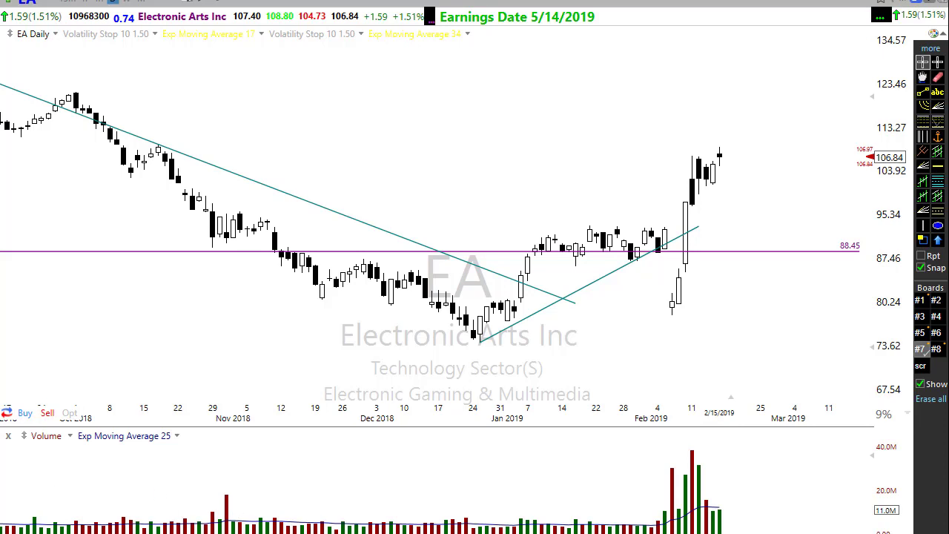
key(Down)
Step: Zoom the Texas Instruments chart out to early 2018, boxing the October–February range and then deleting the box
scroll(630, 352, down, 1)
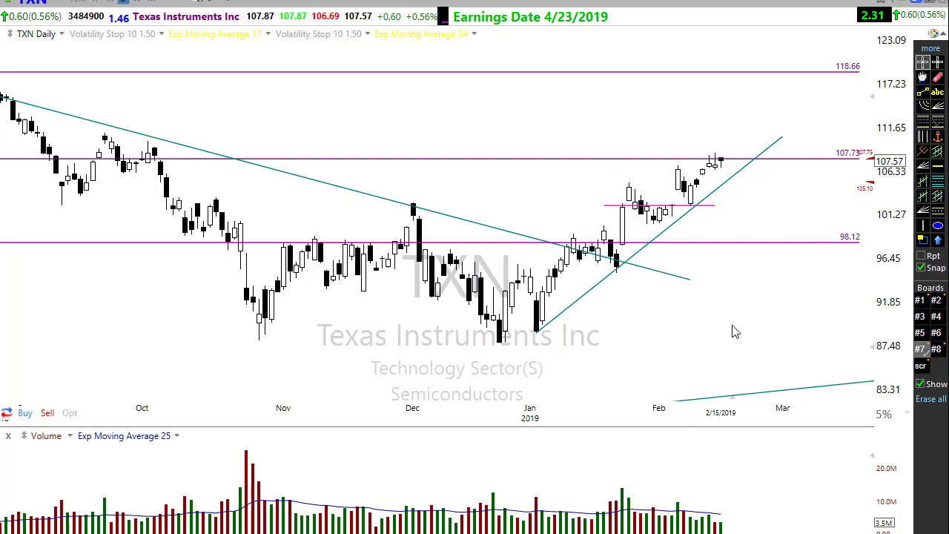
drag(731, 334, 665, 226)
scroll(630, 352, down, 3)
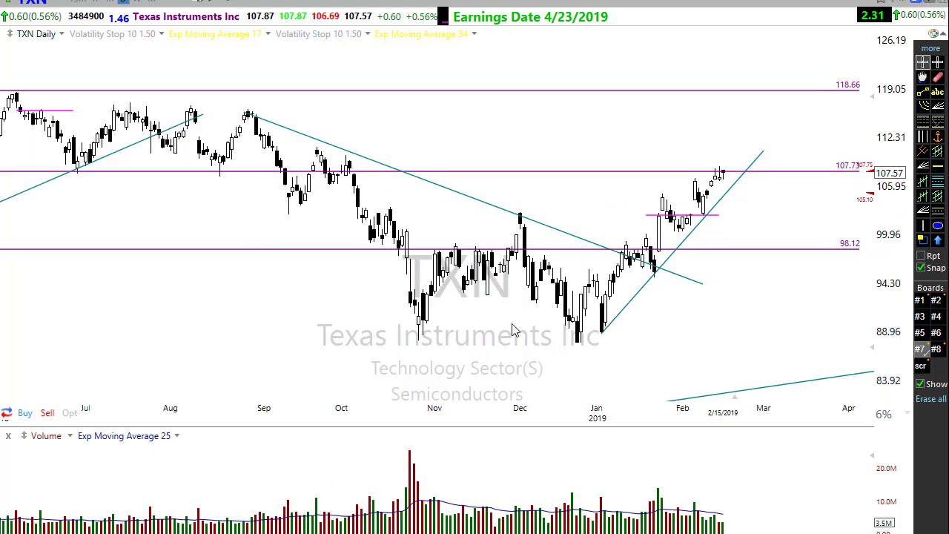
drag(348, 218, 706, 335)
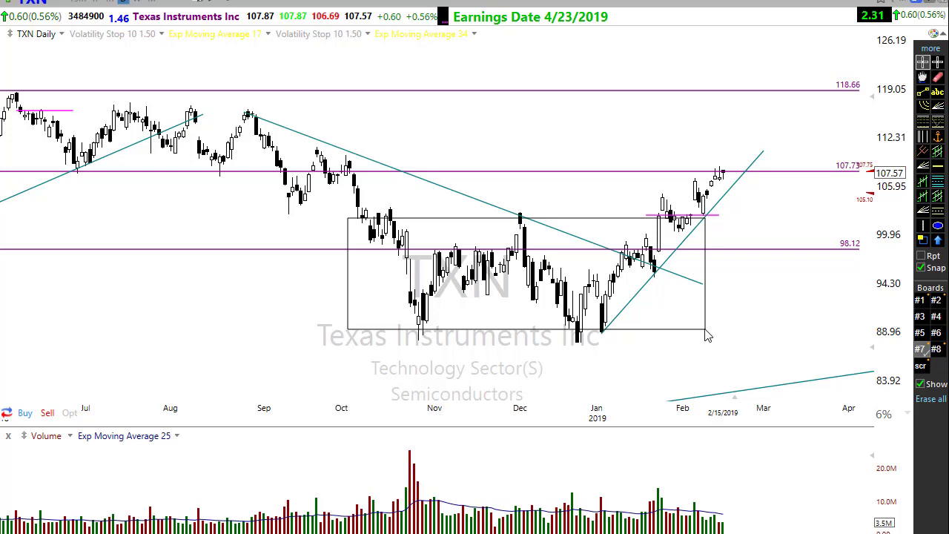
key(Delete)
scroll(586, 352, down, 3)
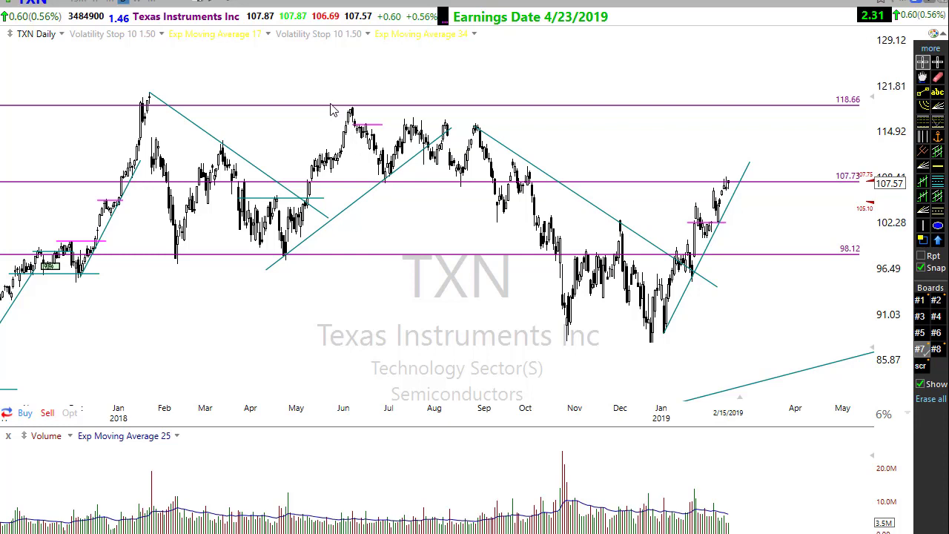
drag(331, 101, 552, 188)
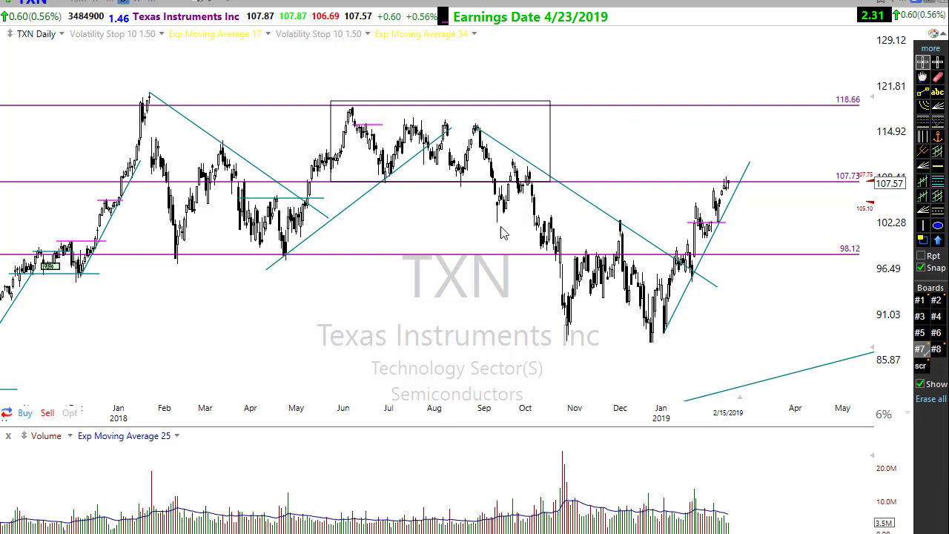
drag(492, 151, 560, 234)
mouse_move(366, 159)
mouse_down()
mouse_move(517, 180)
mouse_move(402, 187)
mouse_move(556, 177)
mouse_up()
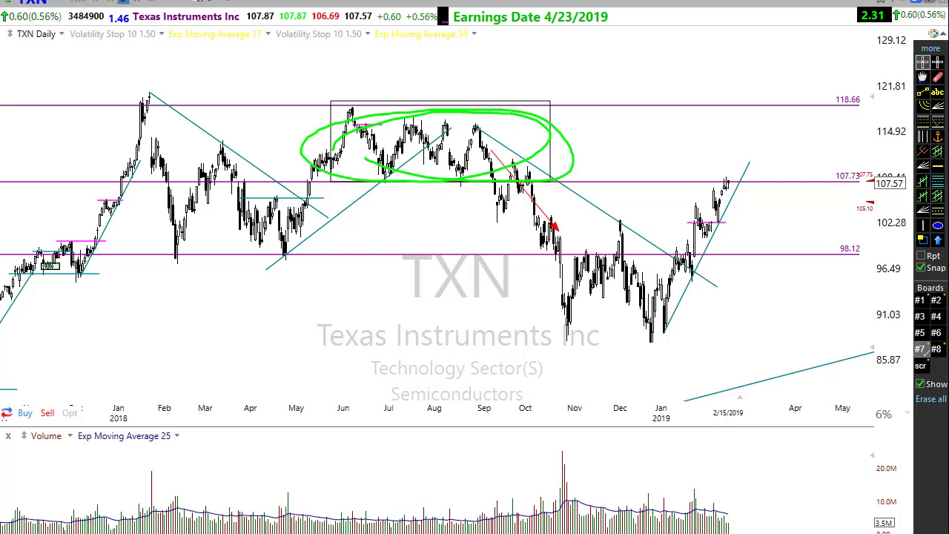
mouse_move(521, 249)
mouse_down()
mouse_move(765, 291)
mouse_move(783, 347)
mouse_up()
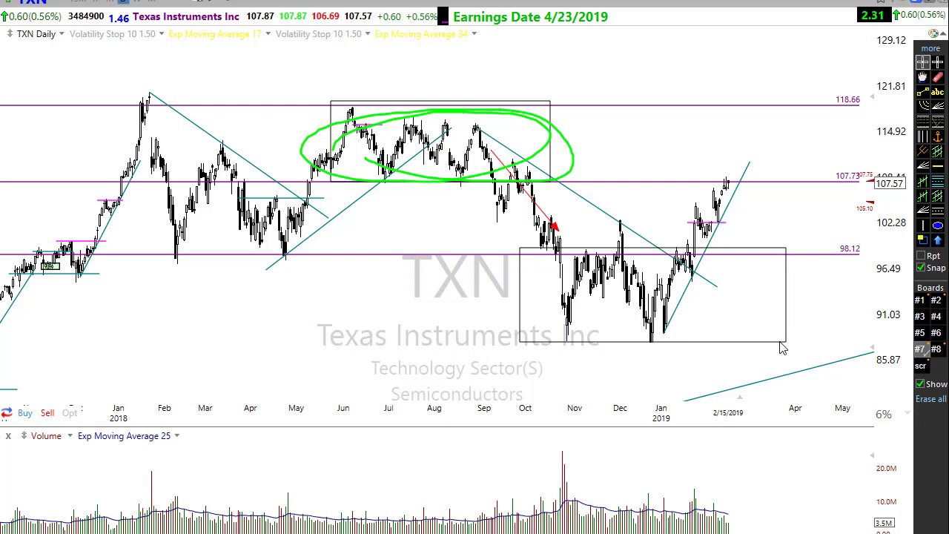
key(Escape)
scroll(651, 388, up, 6)
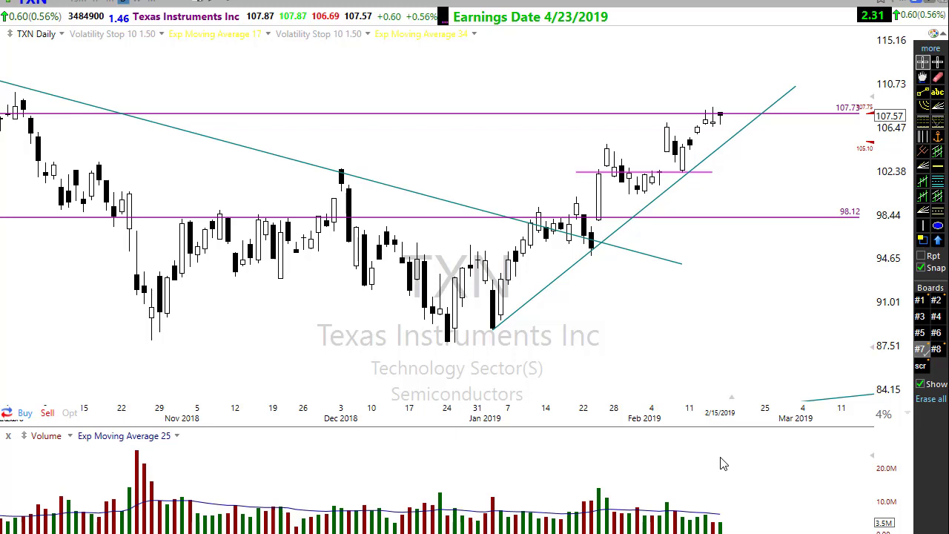
scroll(723, 351, down, 3)
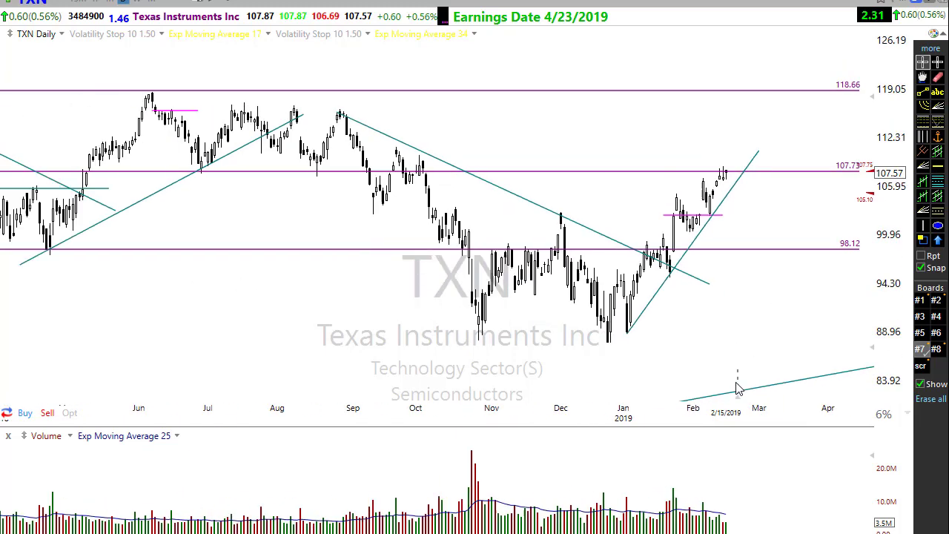
Step: Sketch a red 107.73 horizontal line and projection arrows on the wider TXN chart, then erase them
scroll(453, 246, down, 1)
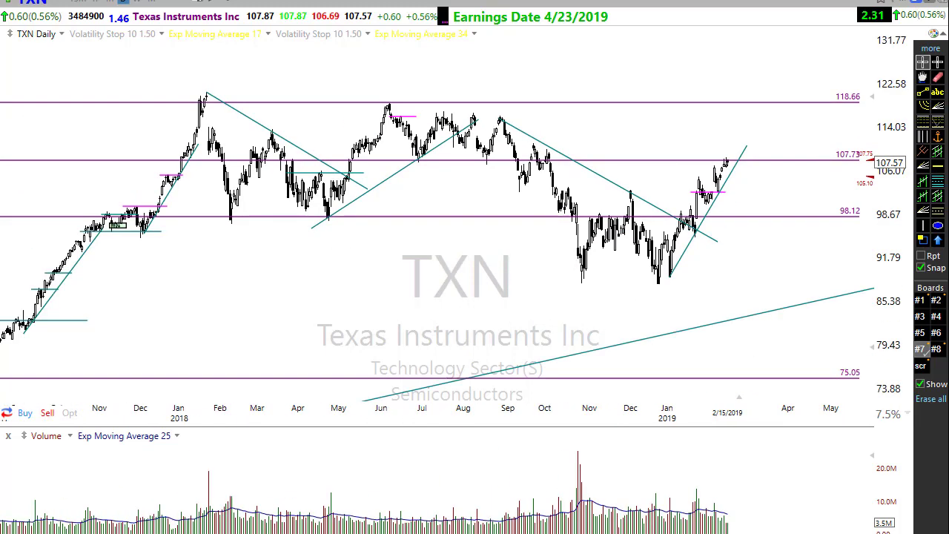
drag(149, 156, 844, 160)
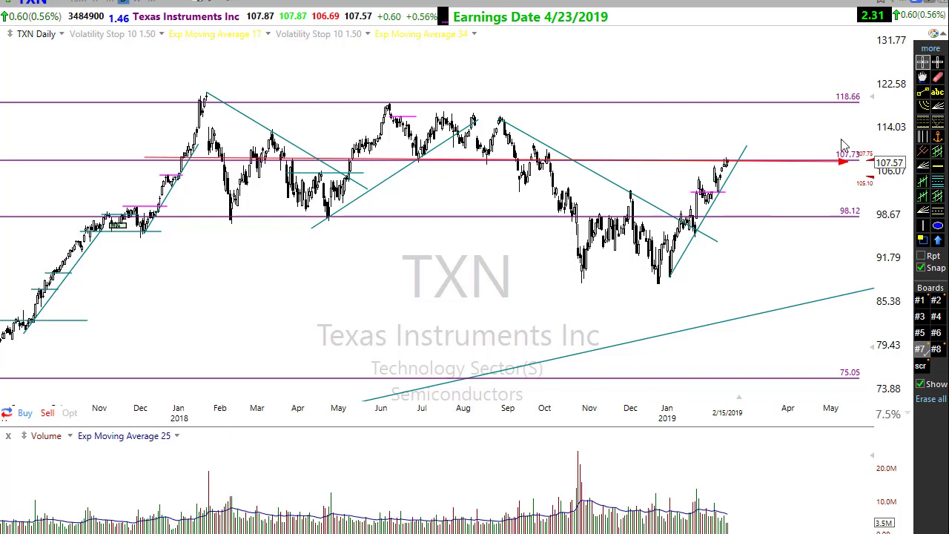
mouse_move(718, 166)
mouse_down()
mouse_move(727, 141)
mouse_move(756, 162)
mouse_move(816, 176)
mouse_move(806, 175)
mouse_up()
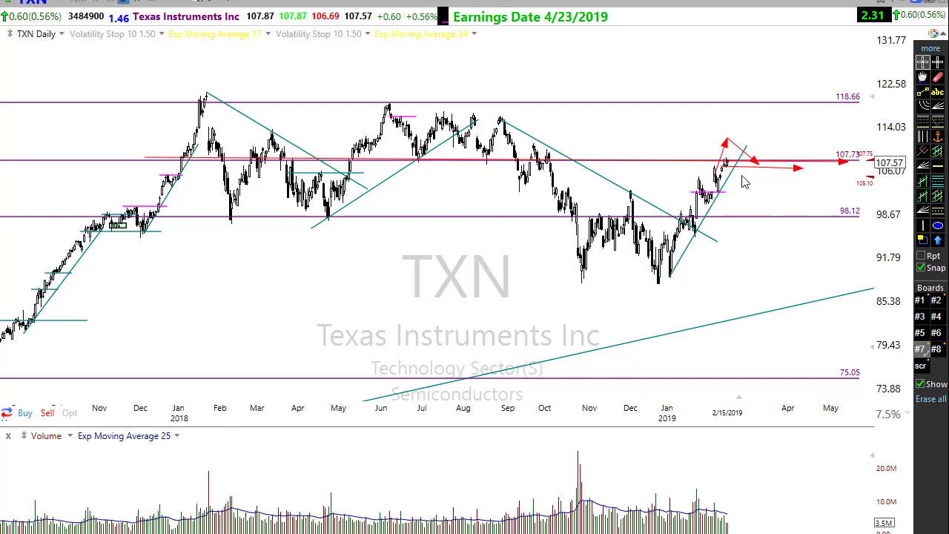
mouse_move(727, 161)
mouse_down()
mouse_move(776, 195)
mouse_move(794, 169)
mouse_move(835, 215)
mouse_up()
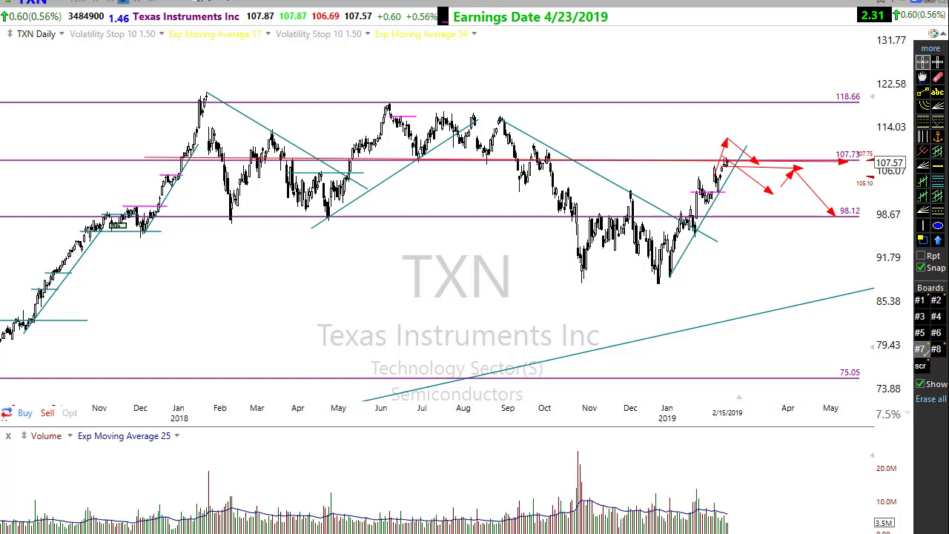
key(Delete)
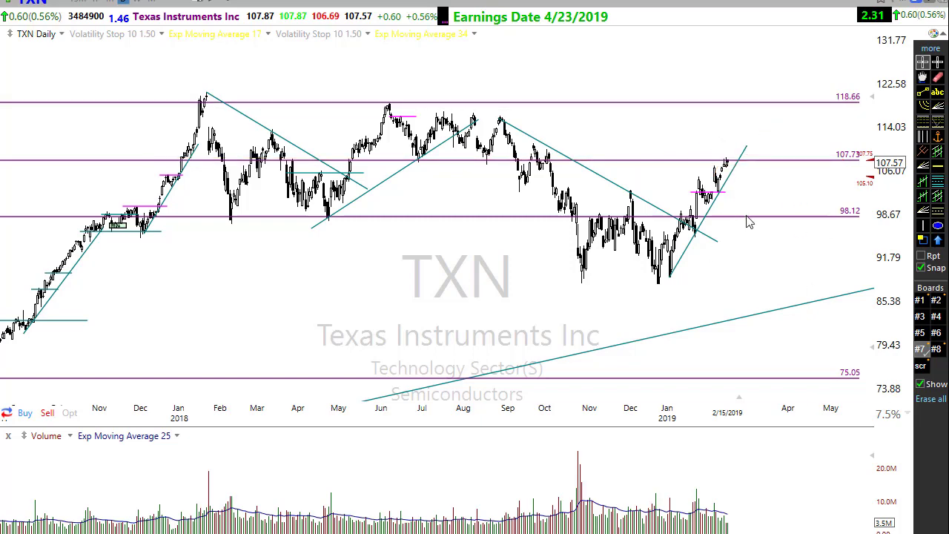
Step: Zoom the TXN chart back in and advance to the Nike (NKE) chart
scroll(736, 306, up, 3)
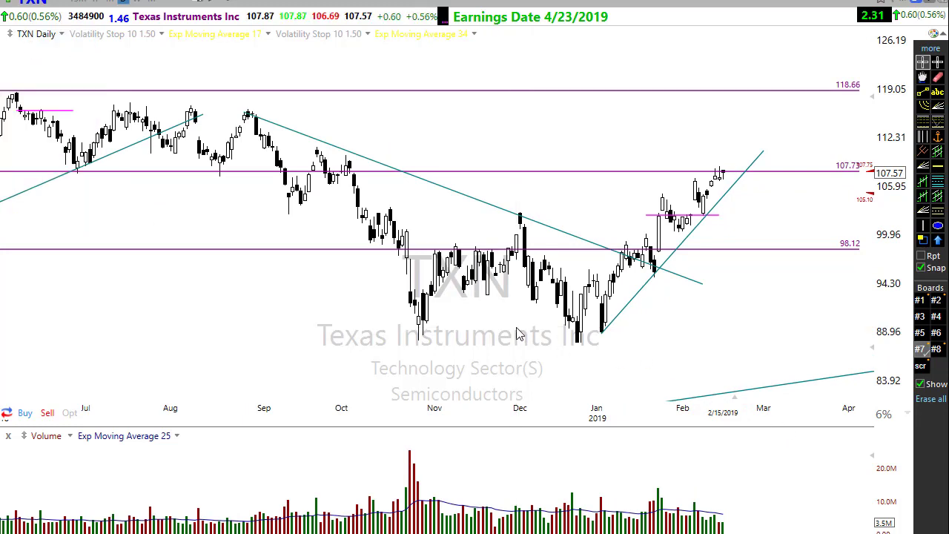
key(space)
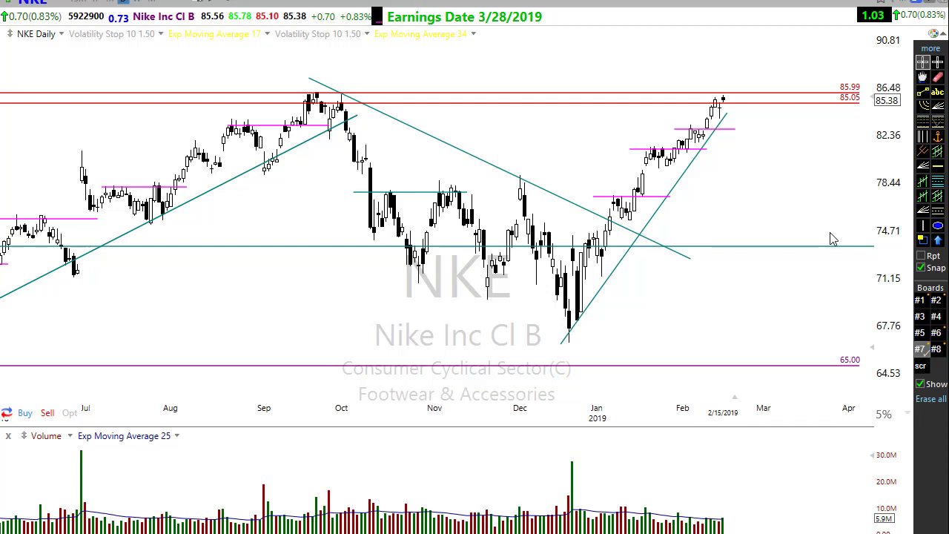
Step: Zoom Nike's daily chart in to cover October through March
scroll(655, 324, up, 4)
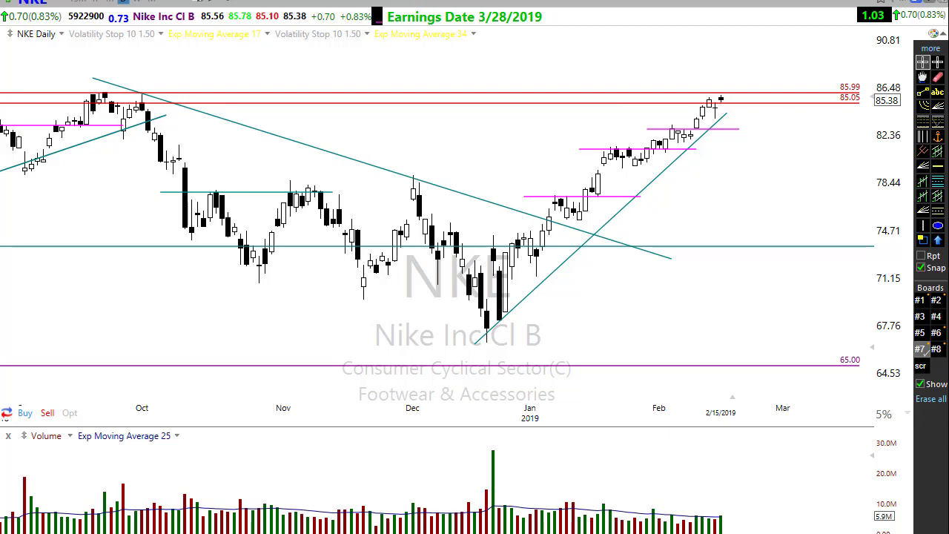
Step: Sketch an up-pullback-up path beyond Nike's recent highs, then rezoom to August–March
mouse_move(678, 159)
mouse_down()
mouse_move(749, 72)
mouse_move(801, 94)
mouse_move(823, 72)
mouse_up()
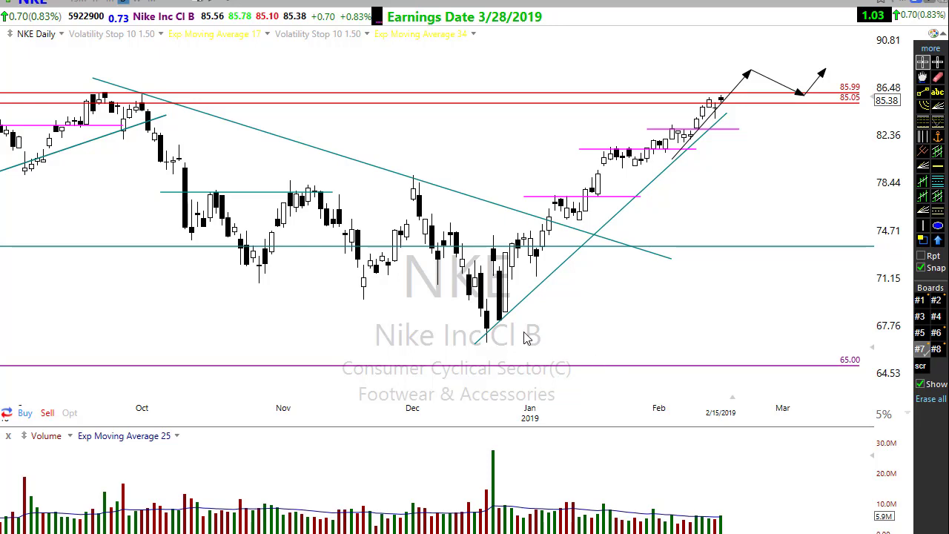
scroll(526, 338, down, 3)
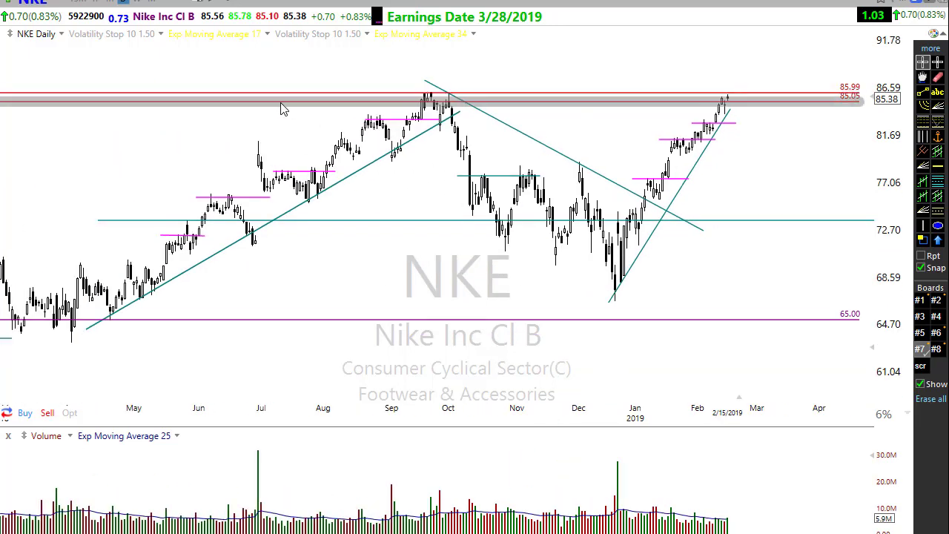
scroll(427, 345, up, 2)
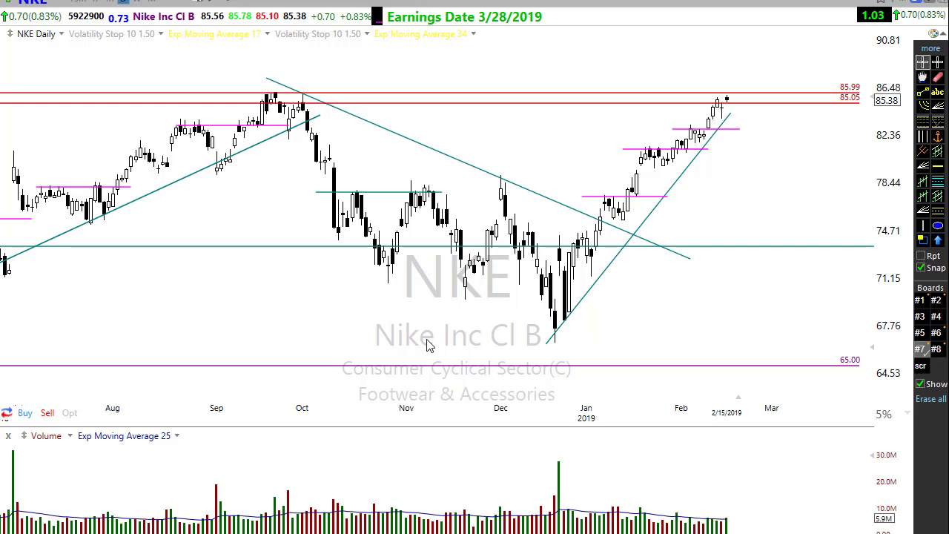
Step: Zoom to October–March and sketch arrows across the trading ranges and down the falling trendline
scroll(472, 347, up, 2)
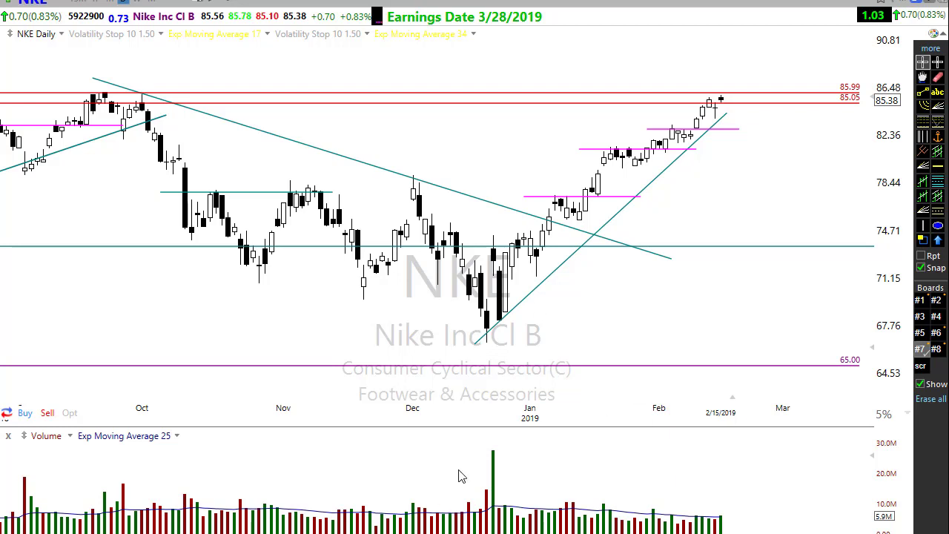
mouse_move(161, 194)
mouse_down()
mouse_move(659, 215)
mouse_move(661, 224)
mouse_up()
drag(158, 312, 269, 312)
drag(322, 325, 634, 316)
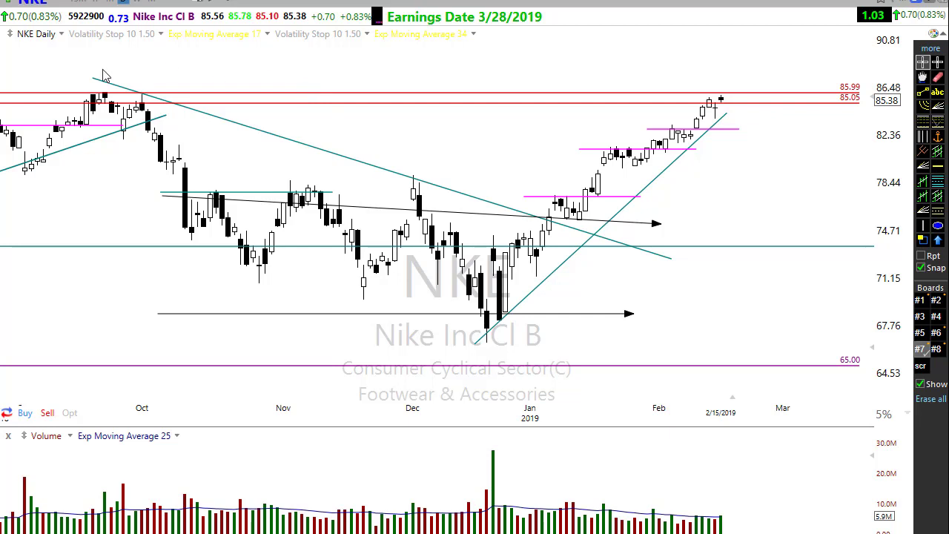
drag(77, 76, 742, 273)
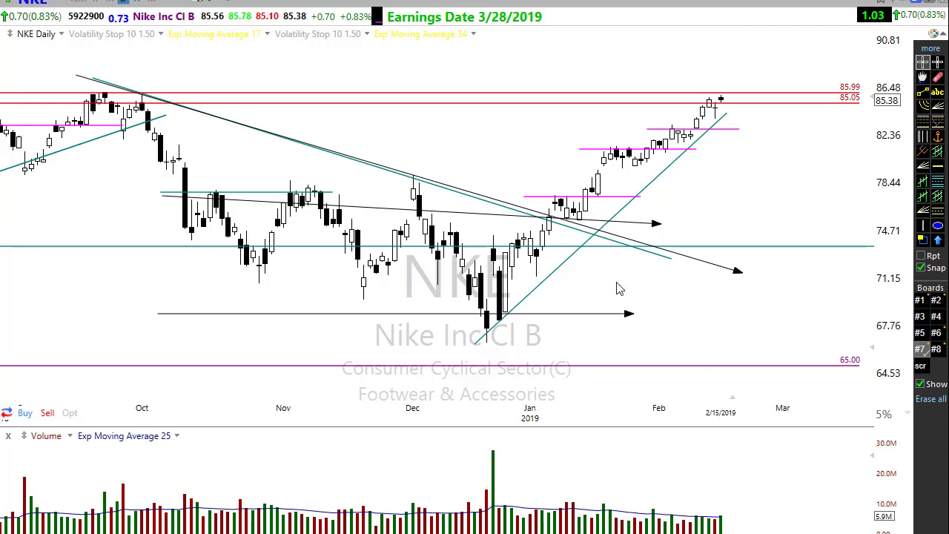
Step: Add arrows along the stepped pink levels near the latest bars
drag(546, 200, 636, 203)
drag(586, 151, 699, 153)
drag(650, 134, 738, 131)
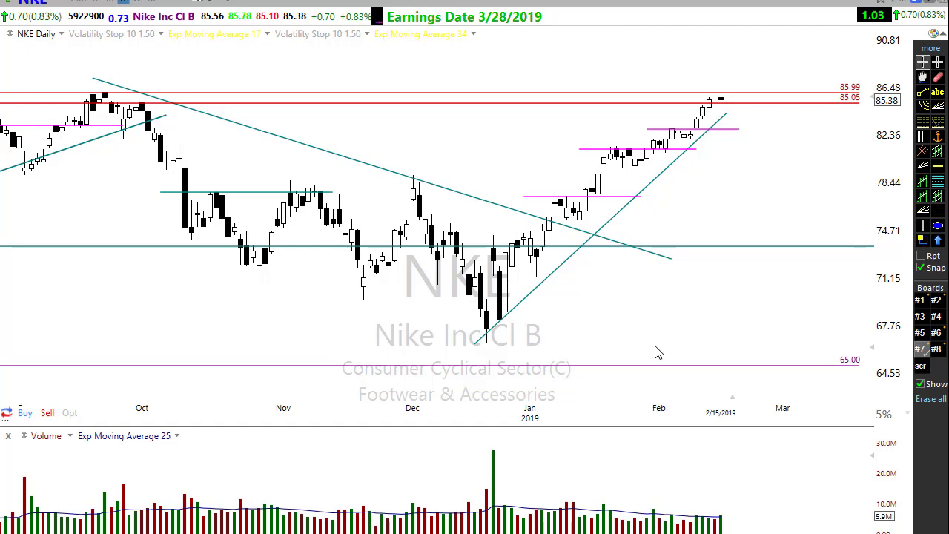
Step: Show Nike weekly over 2015–2019 and mark the early-2016 and late-2018 drops
key(w)
scroll(658, 348, down, 2)
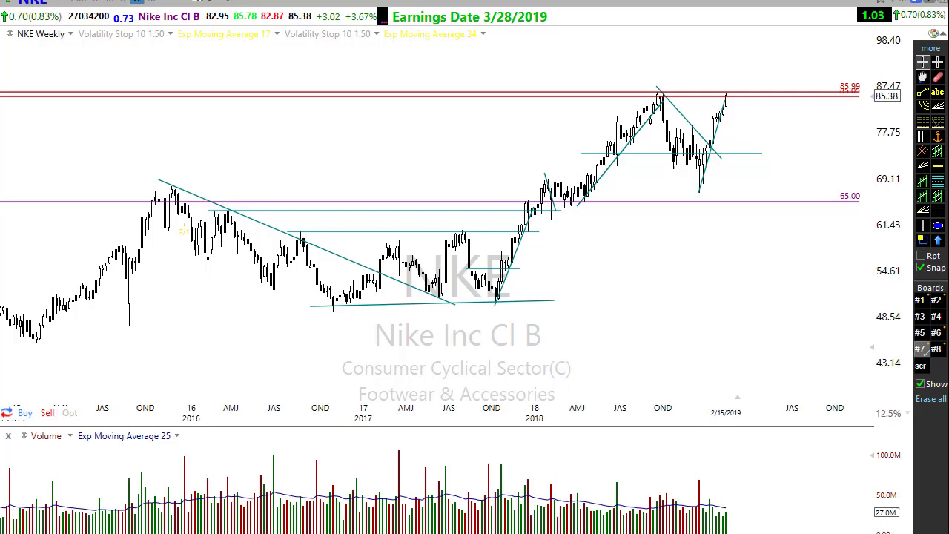
mouse_move(168, 191)
mouse_down()
mouse_move(197, 252)
mouse_move(232, 207)
mouse_up()
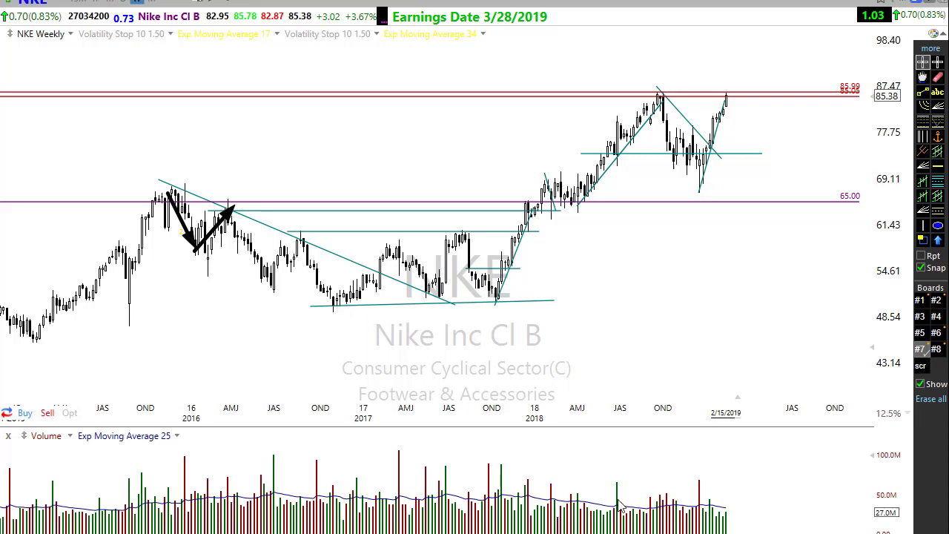
mouse_move(656, 89)
mouse_down()
mouse_move(698, 164)
mouse_move(730, 104)
mouse_up()
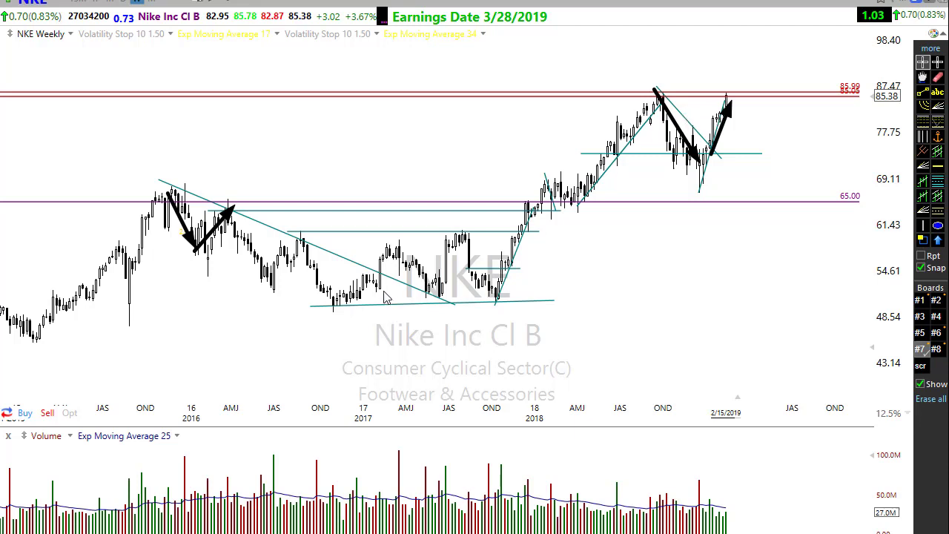
Step: Trace the 2017 pullback, late-2017 rally, and a sideways-then-higher 2019 projection
drag(374, 258, 399, 243)
drag(428, 299, 464, 237)
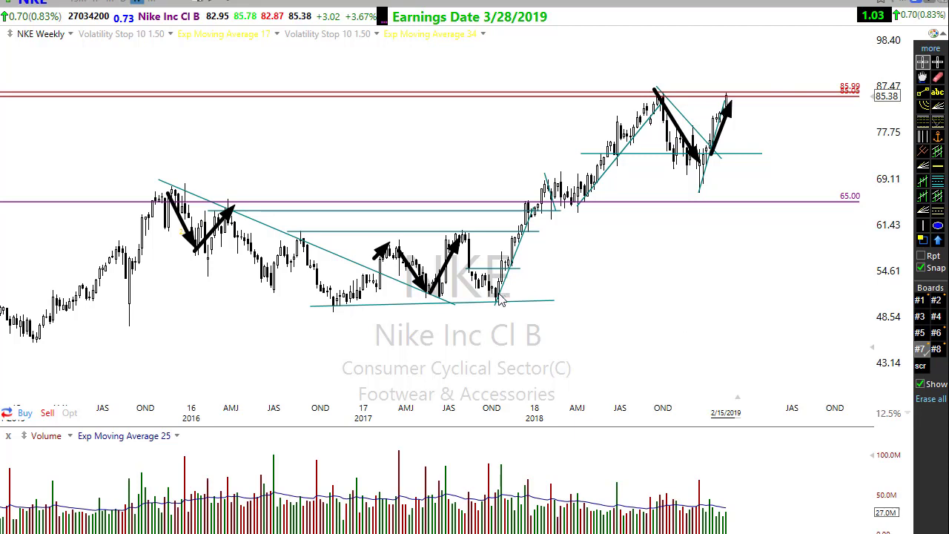
mouse_move(495, 302)
mouse_down()
mouse_move(526, 256)
mouse_move(536, 200)
mouse_move(591, 197)
mouse_up()
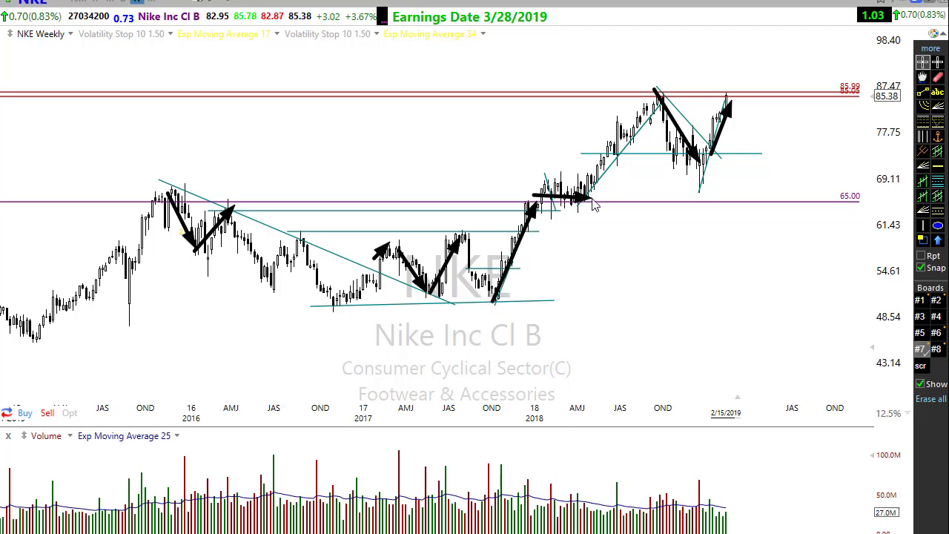
drag(702, 179, 837, 52)
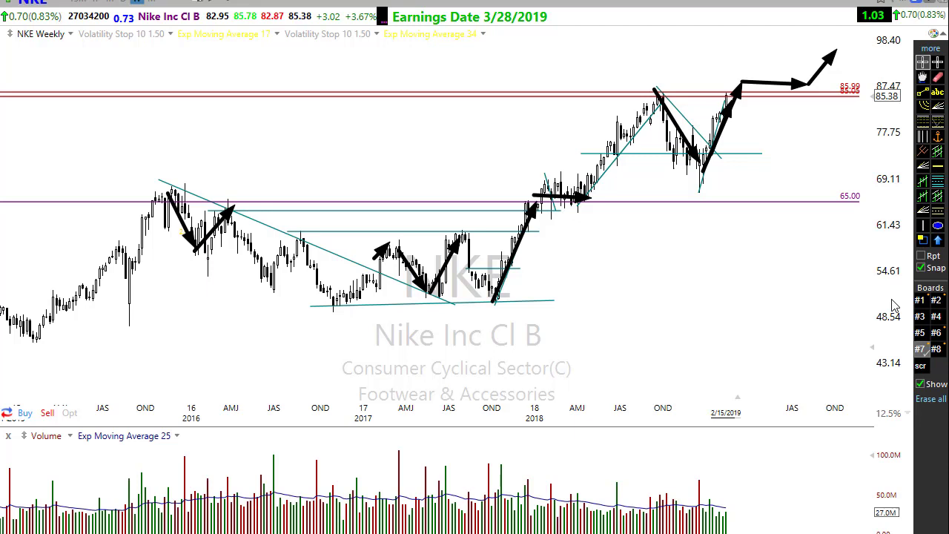
Step: Erase the arrow sketches, return Nike to daily, and advance to Starbucks (SBUX)
key(Escape)
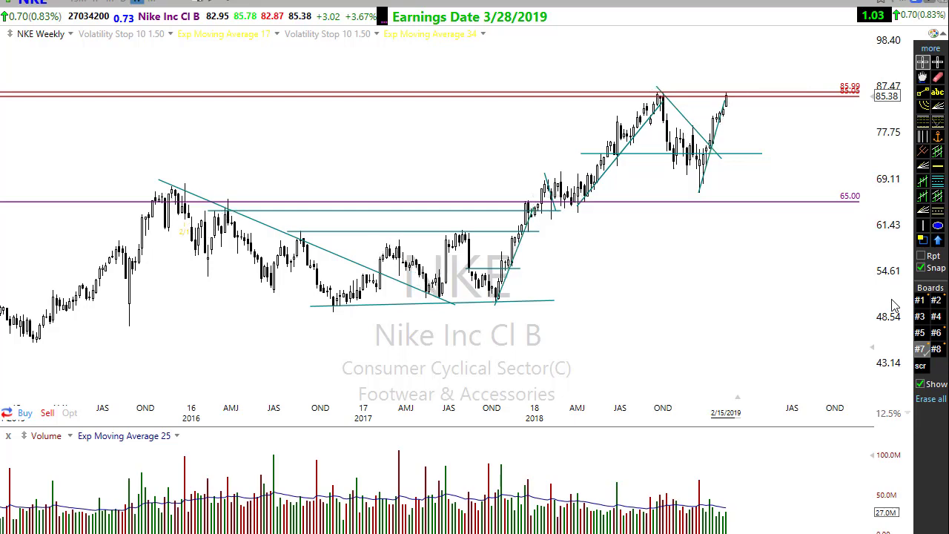
scroll(601, 291, up, 2)
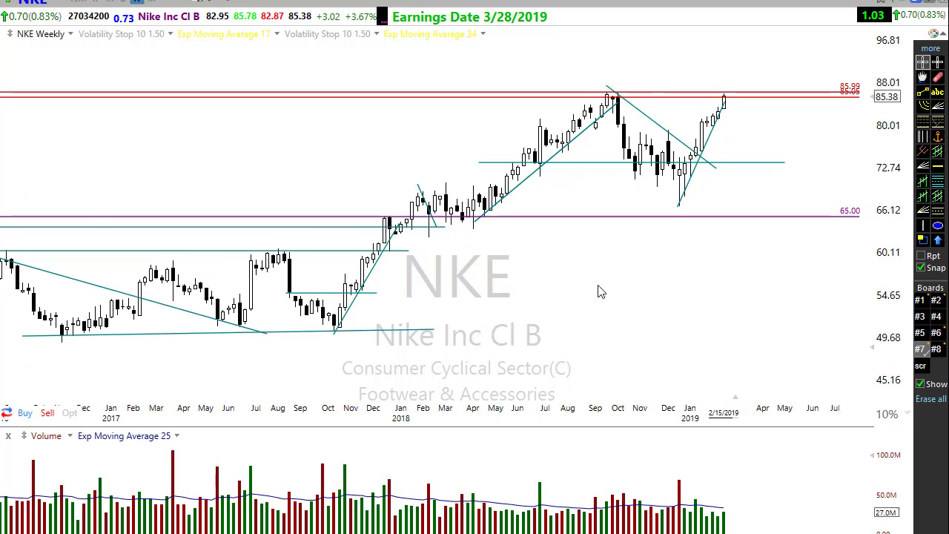
scroll(530, 267, up, 1)
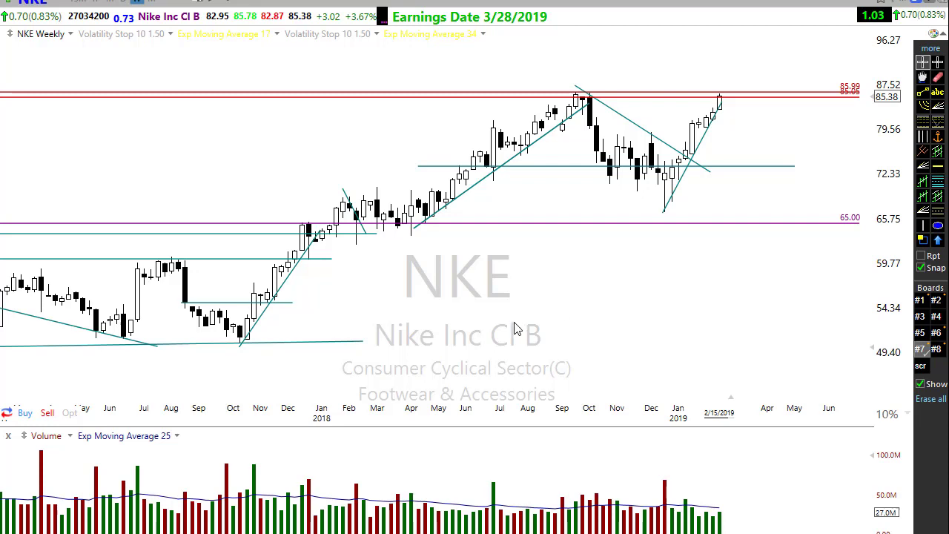
key(d)
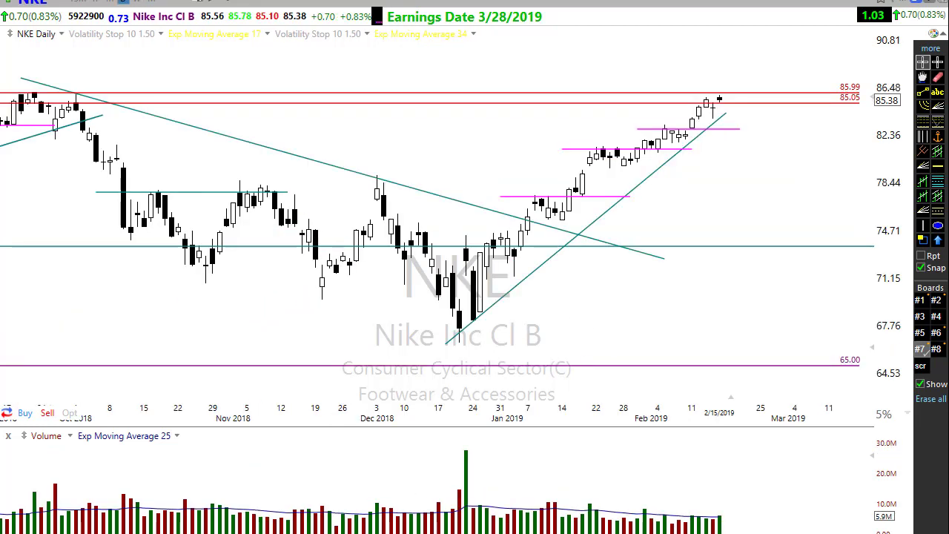
key(space)
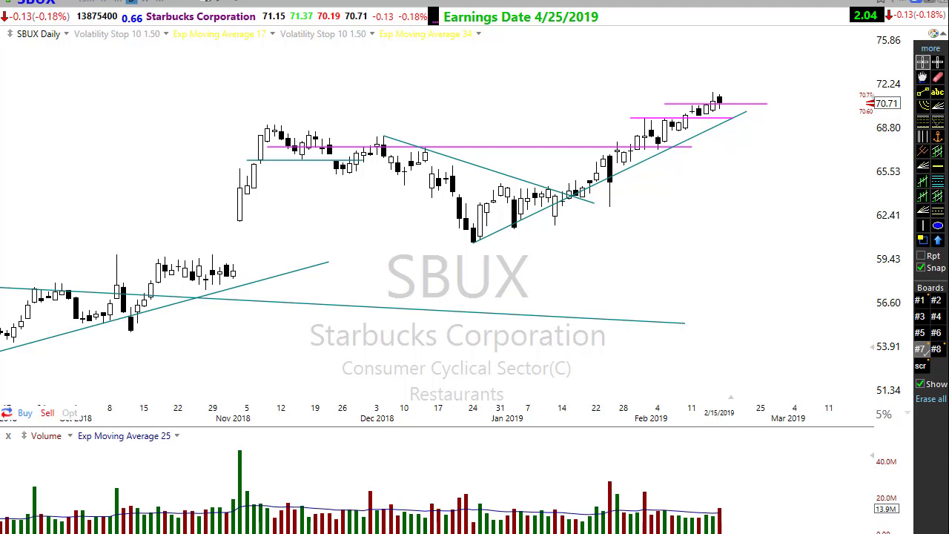
drag(610, 180, 731, 102)
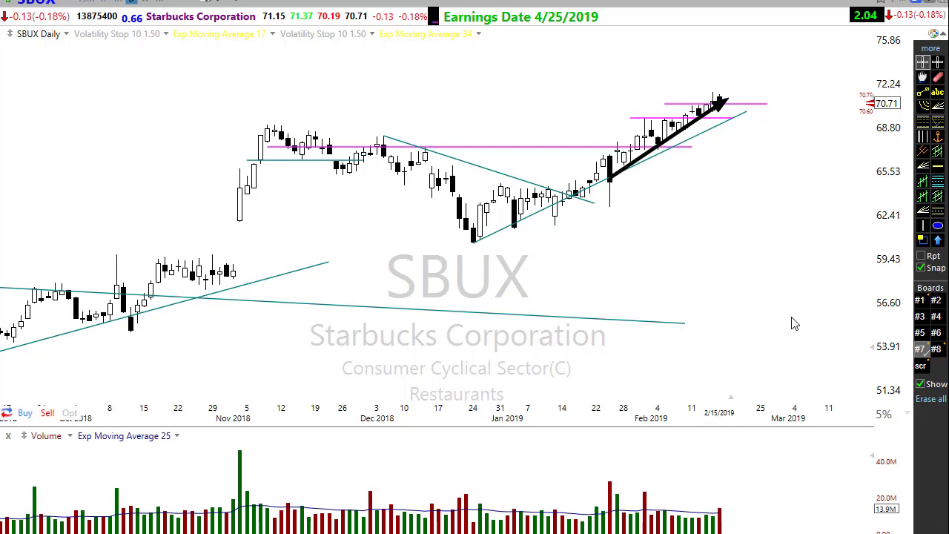
key(ctrl+z)
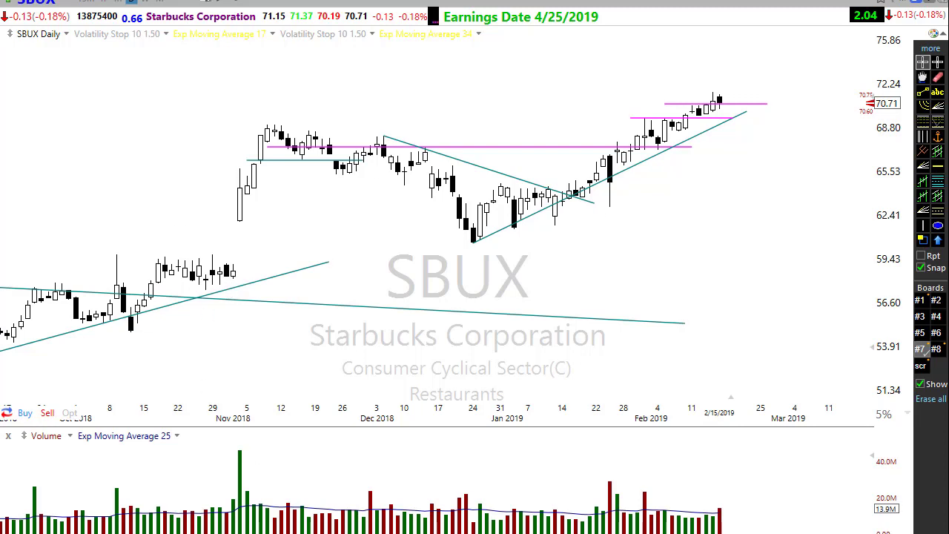
Step: Discard a November-surge arrow, then draw an arrow along the pink resistance line past the latest bars
mouse_move(227, 293)
mouse_down()
mouse_move(268, 111)
mouse_move(558, 239)
mouse_move(622, 228)
mouse_up()
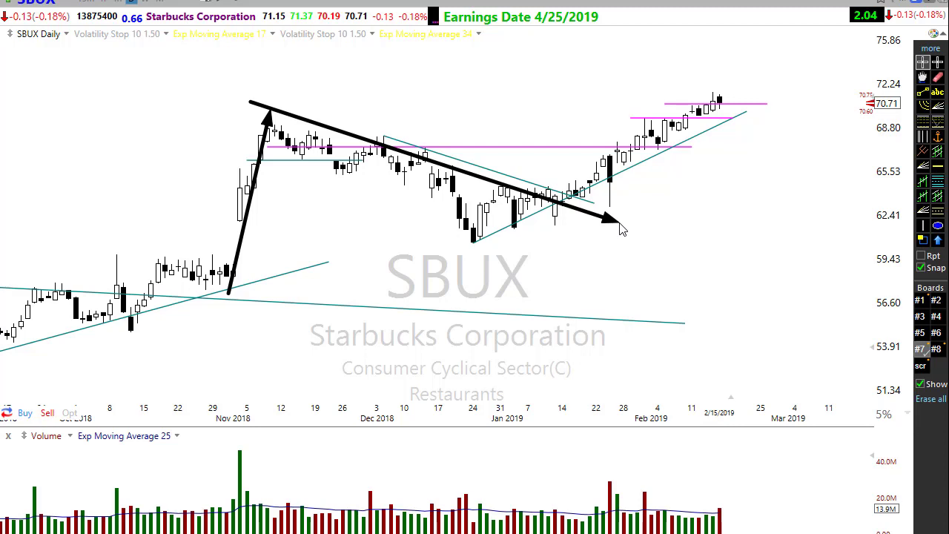
key(Escape)
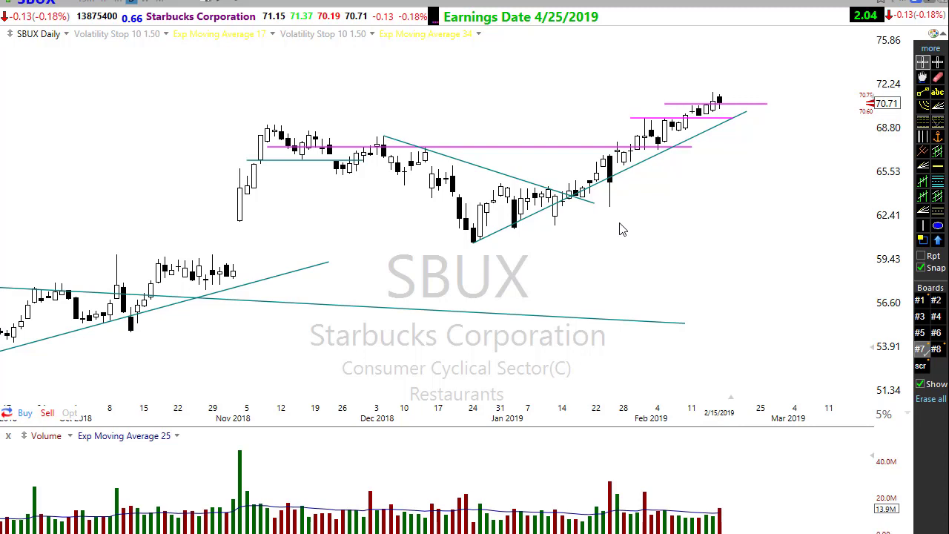
scroll(621, 228, up, 2)
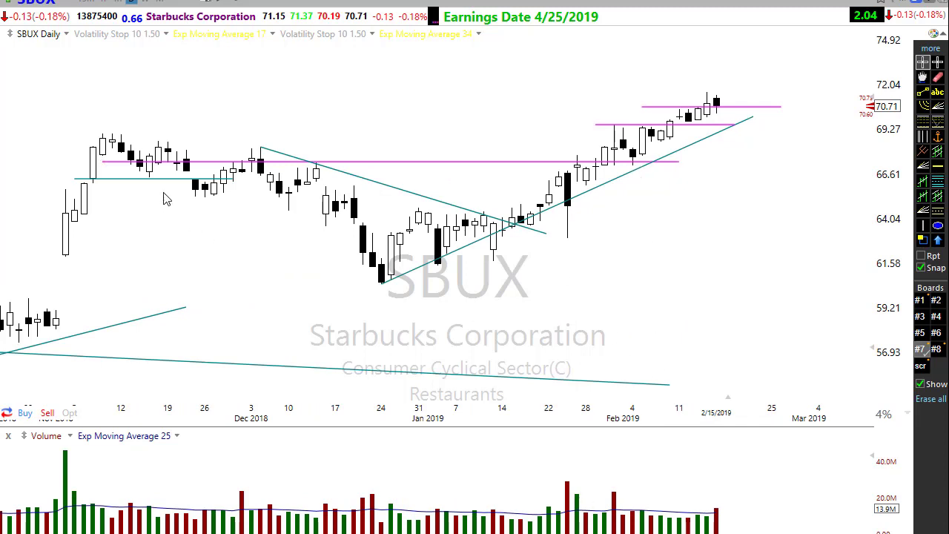
drag(101, 158, 274, 158)
drag(351, 161, 749, 160)
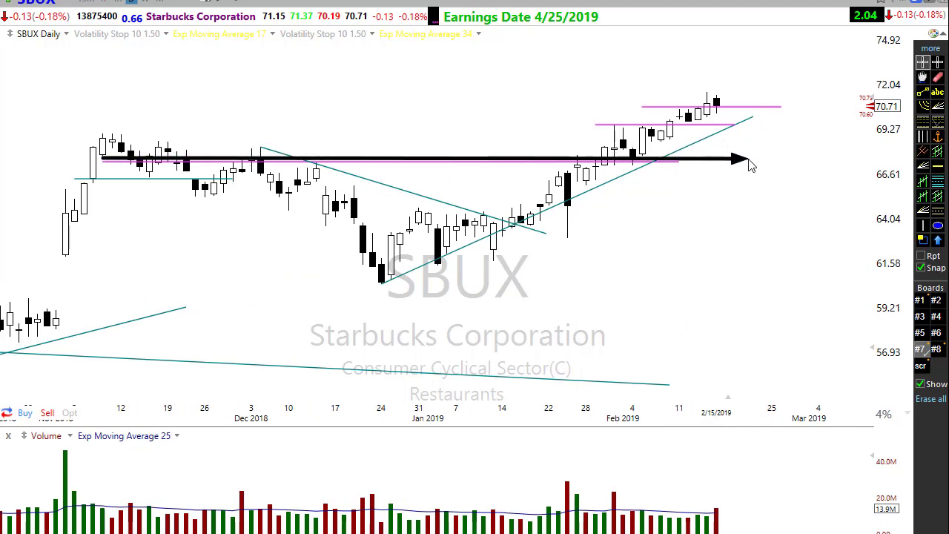
Step: Add arrows at the trendline-level crossing, up the rising trendline, and along the upper pink line
drag(736, 307, 649, 162)
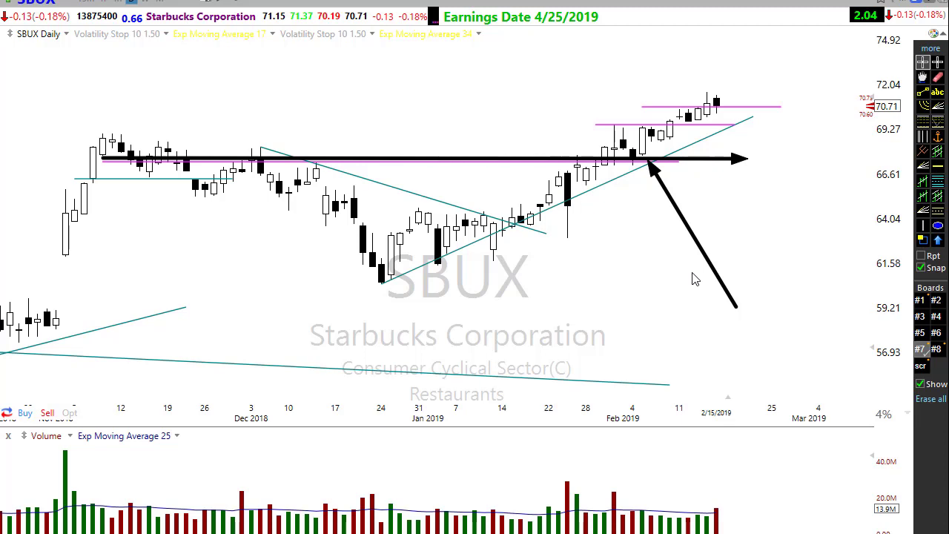
drag(383, 285, 811, 100)
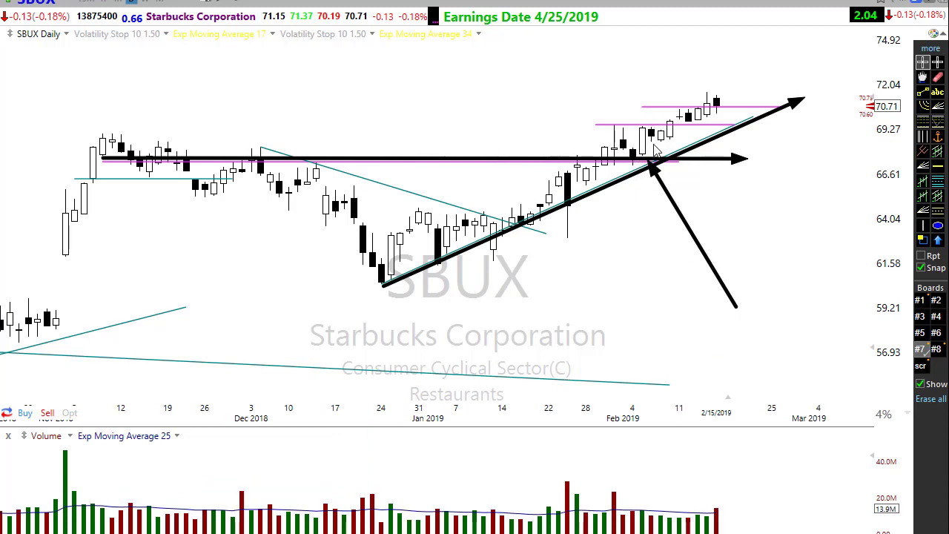
mouse_move(650, 140)
mouse_down()
mouse_move(692, 152)
mouse_move(723, 152)
mouse_move(731, 142)
mouse_up()
drag(603, 124, 771, 135)
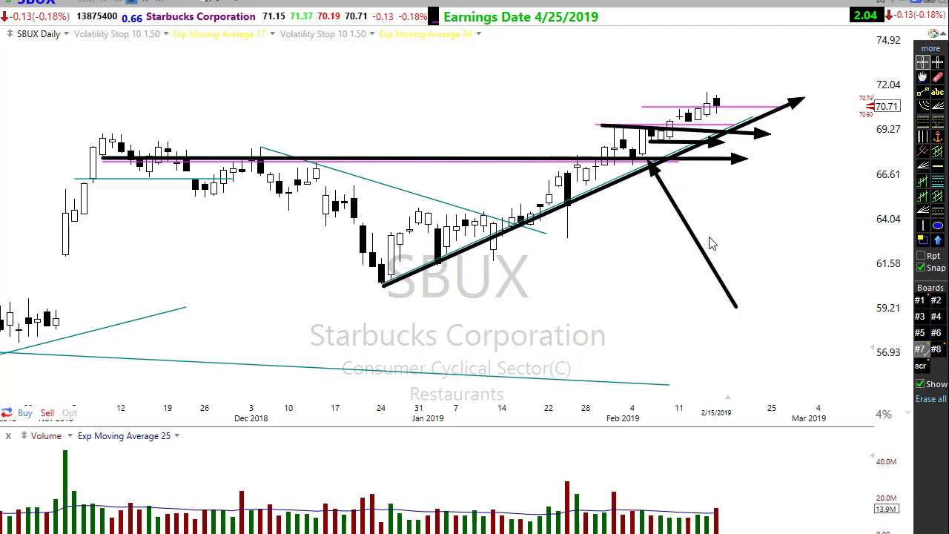
Step: Clear the hand-drawn arrows, sketch arrows at the early-February low and pink resistance line, then clear them again
key(Delete)
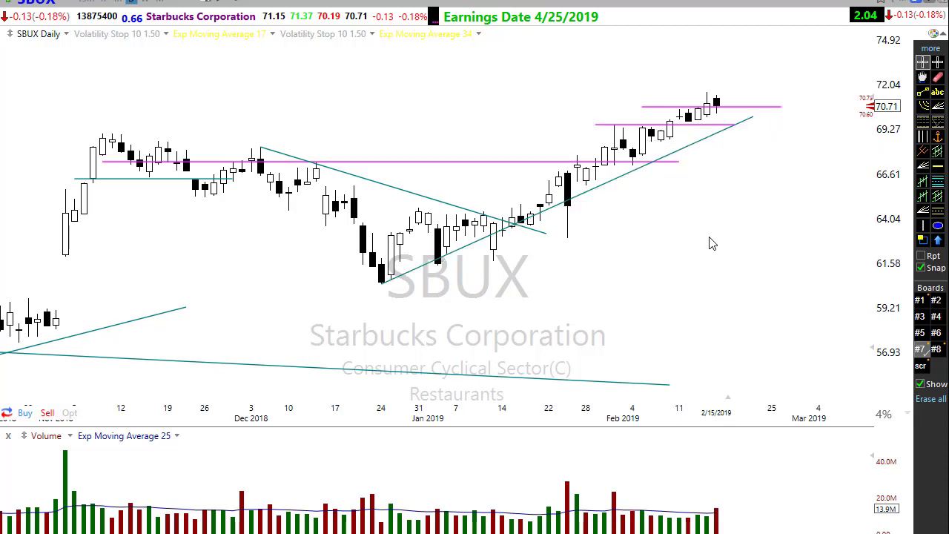
scroll(644, 224, up, 2)
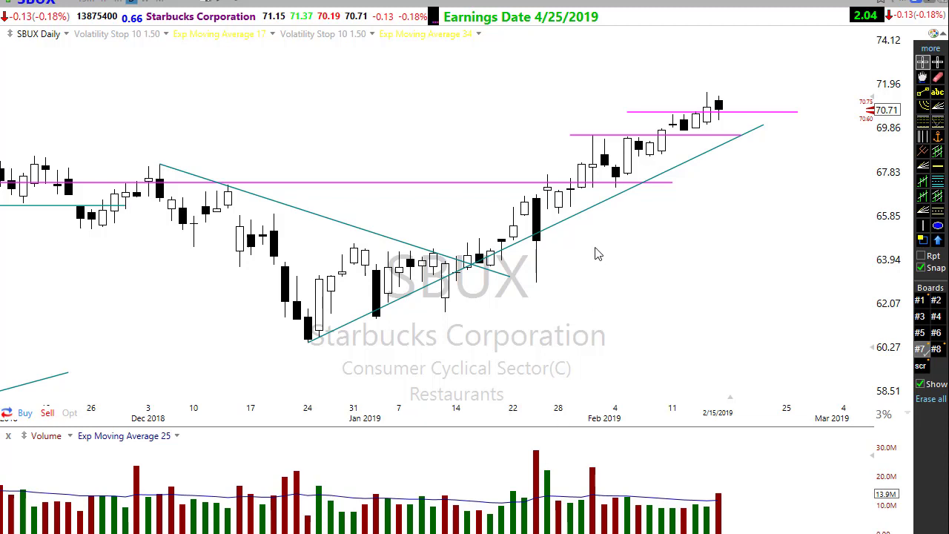
drag(652, 263, 630, 186)
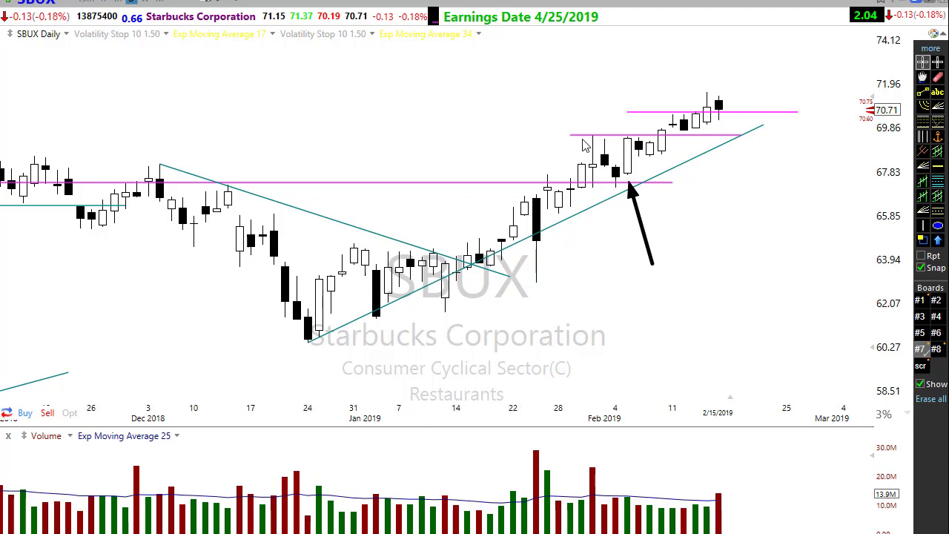
drag(582, 138, 749, 138)
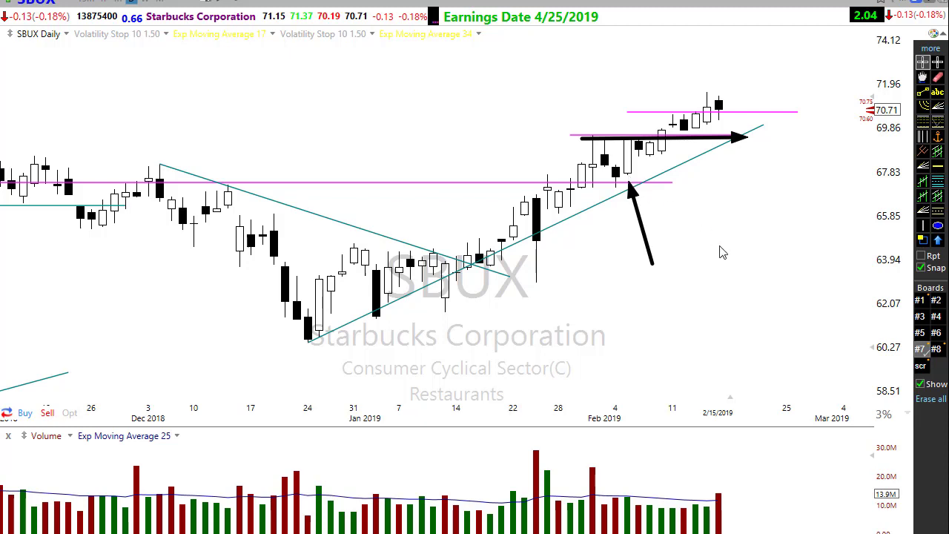
key(Escape)
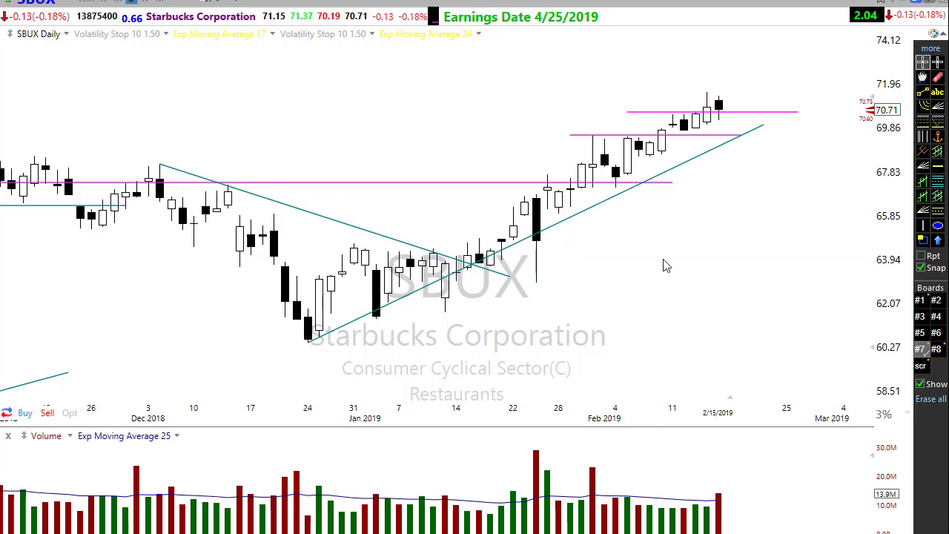
Step: Switch the chart symbol to AMD, correcting the mistyped 'amf'
text(amf)
key(BackSpace)
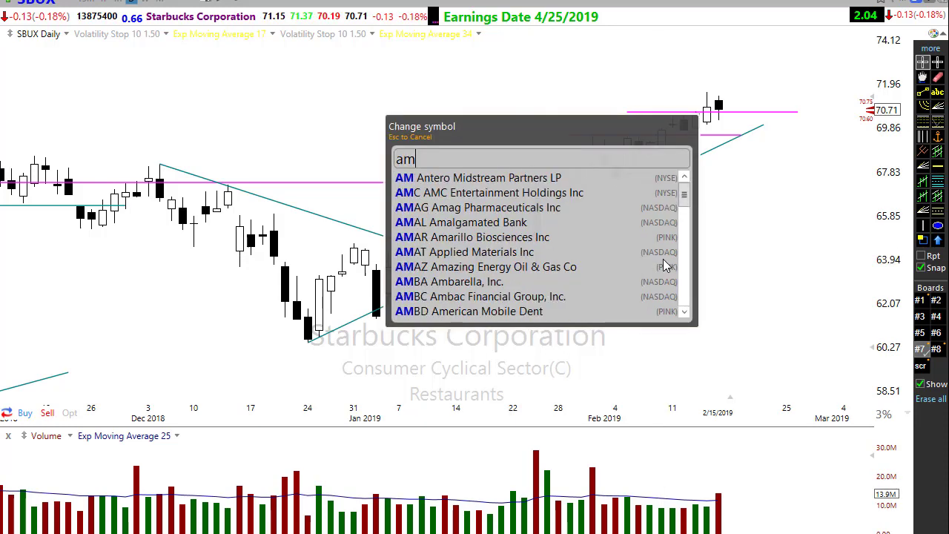
text(d)
key(Return)
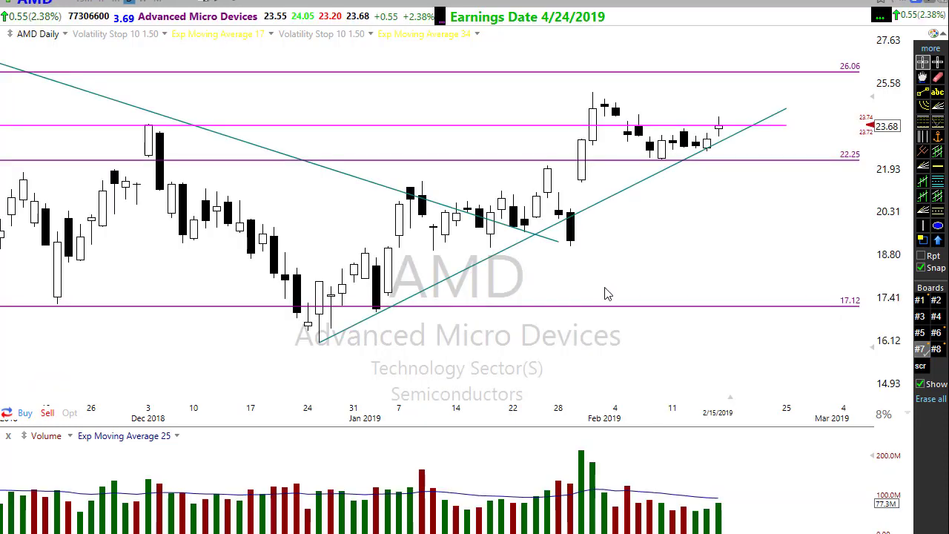
Step: Zoom in and draw two arrows marking the gap-up candle and the black candle below it
scroll(589, 269, up, 2)
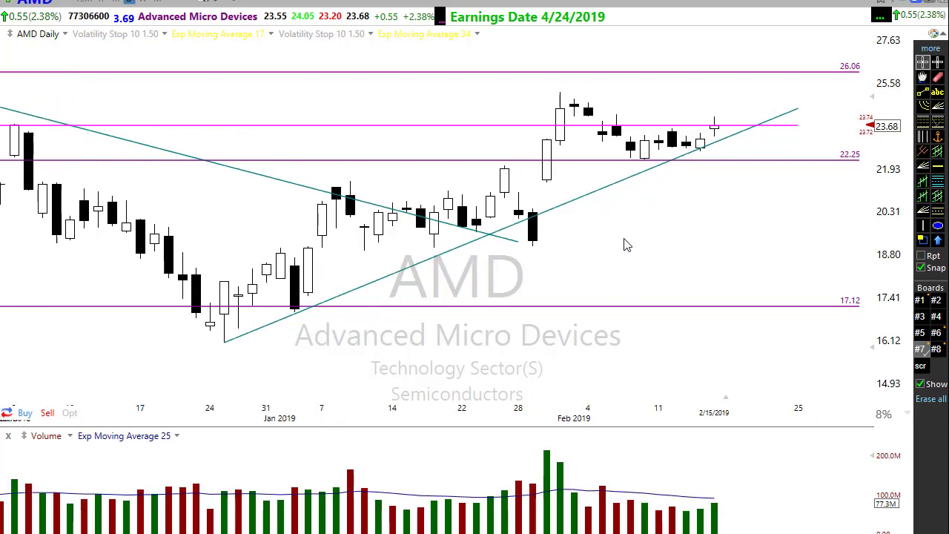
drag(631, 248, 553, 163)
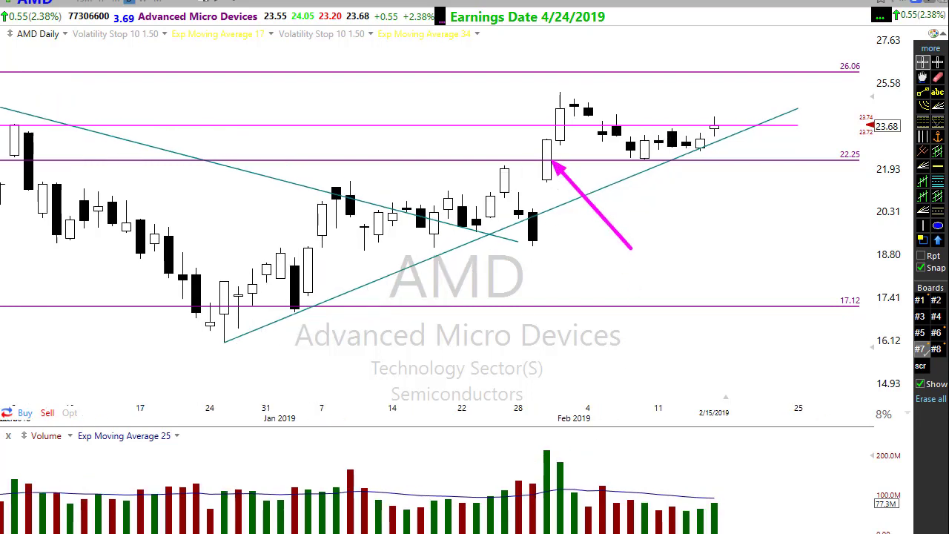
drag(503, 181, 535, 254)
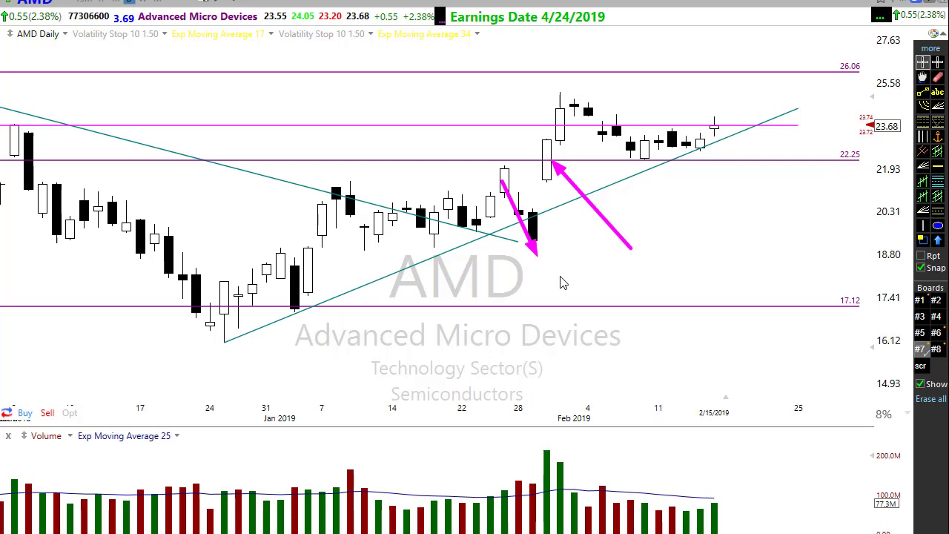
key(Escape)
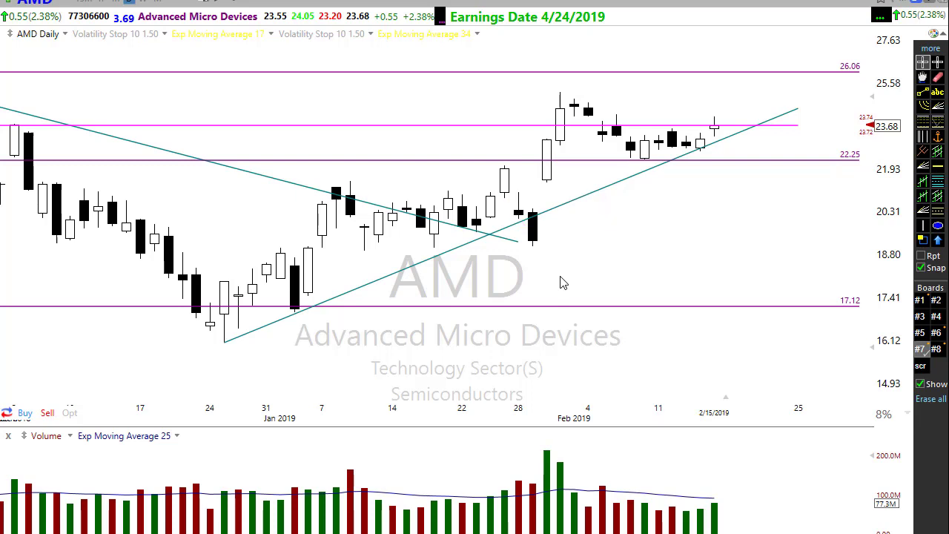
scroll(541, 333, down, 2)
scroll(549, 377, down, 1)
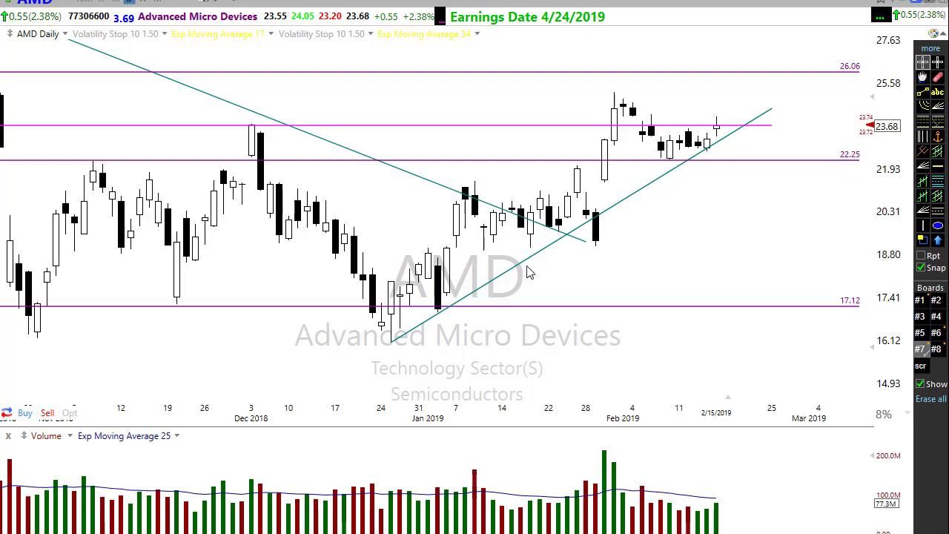
scroll(548, 261, up, 1)
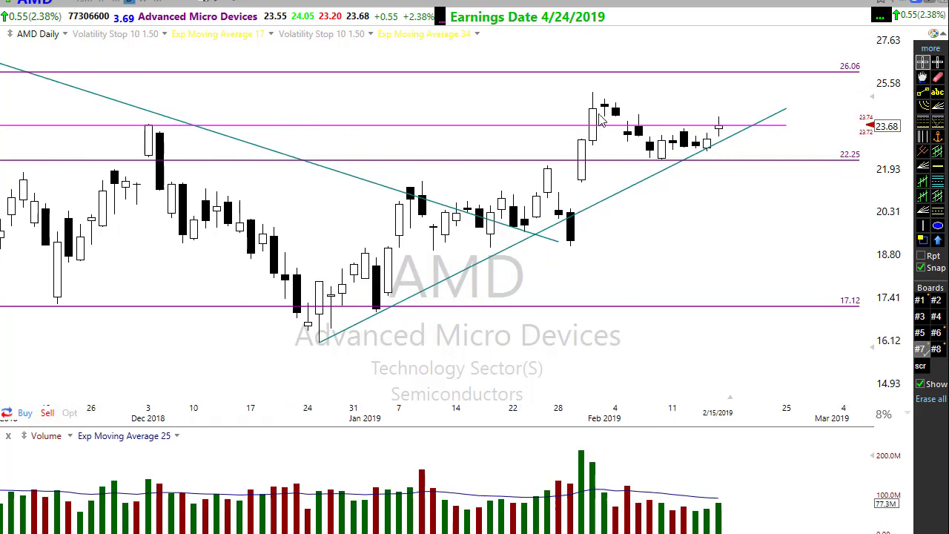
mouse_move(605, 101)
mouse_down()
mouse_move(646, 161)
mouse_move(712, 161)
mouse_up()
drag(680, 207, 669, 172)
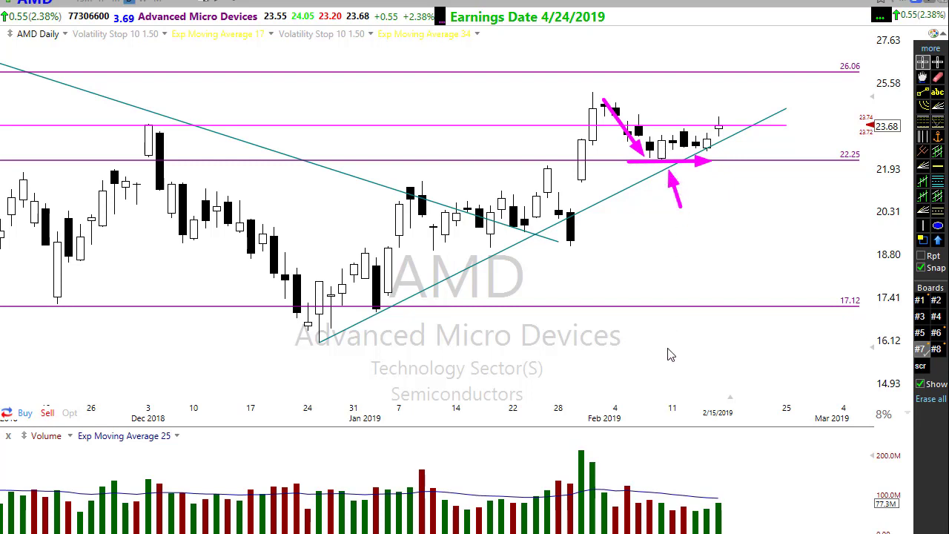
drag(674, 143, 733, 146)
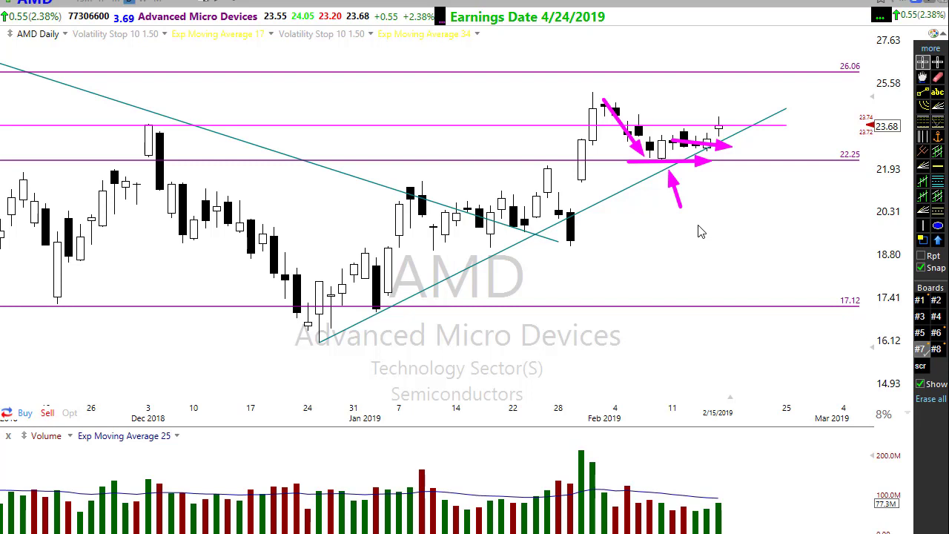
key(Escape)
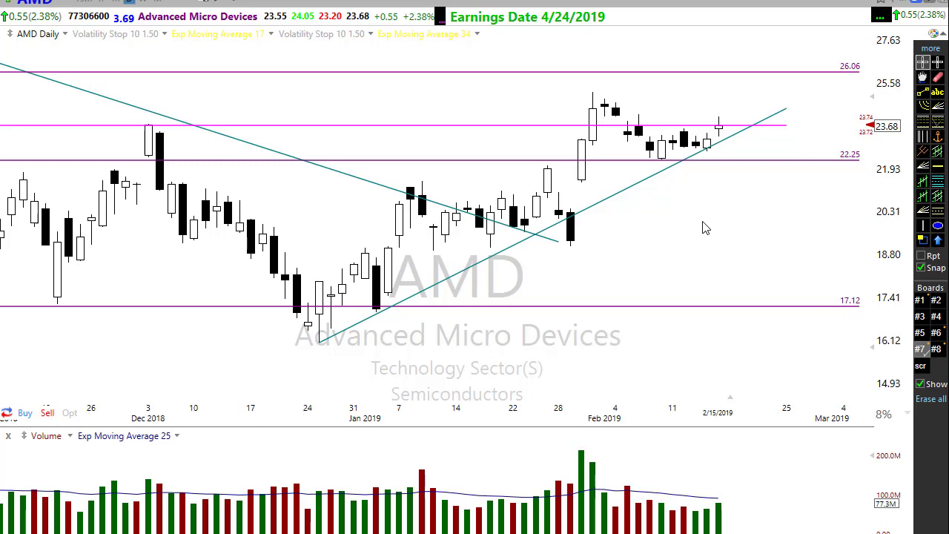
scroll(663, 266, down, 5)
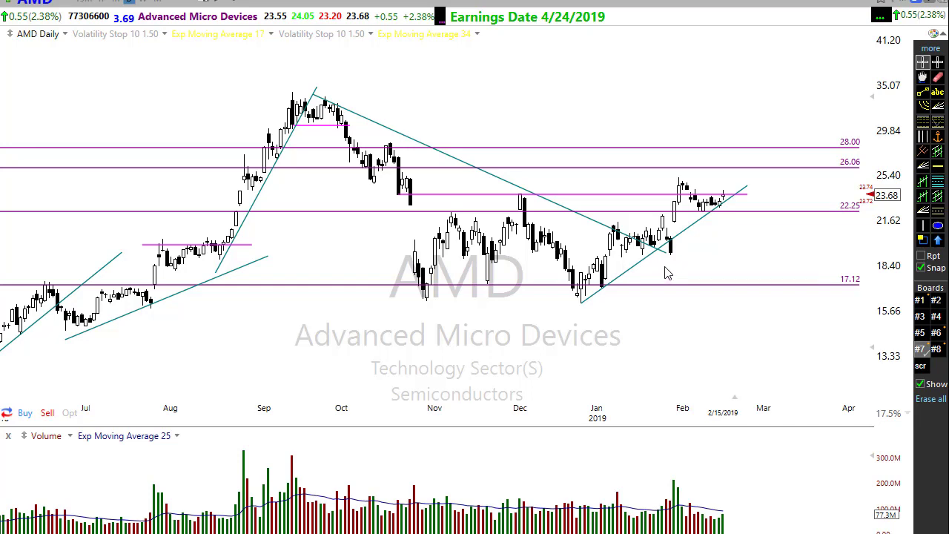
scroll(664, 269, up, 6)
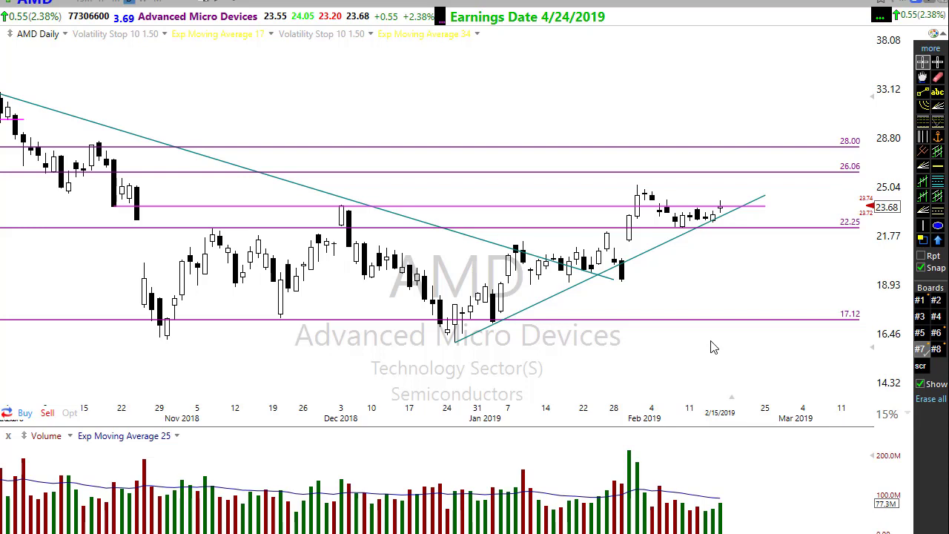
scroll(699, 365, up, 2)
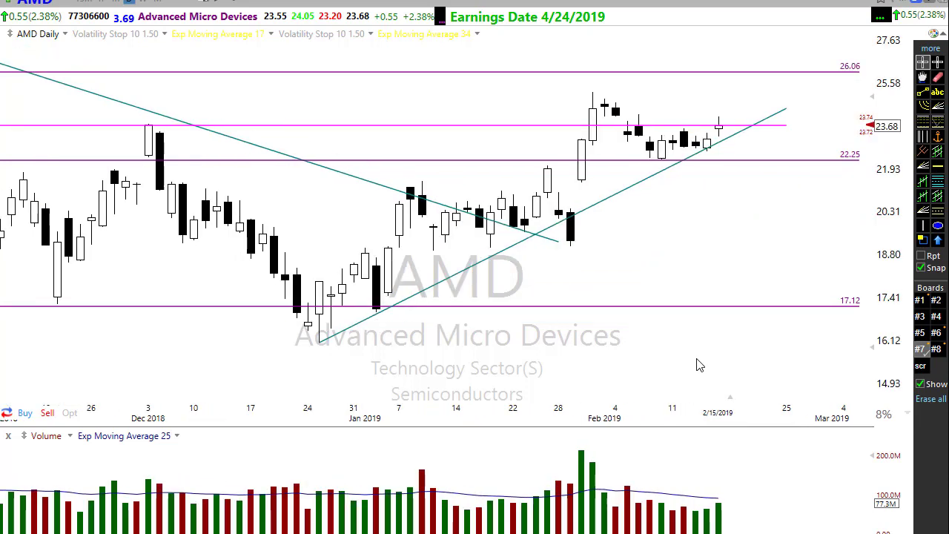
scroll(698, 365, down, 1)
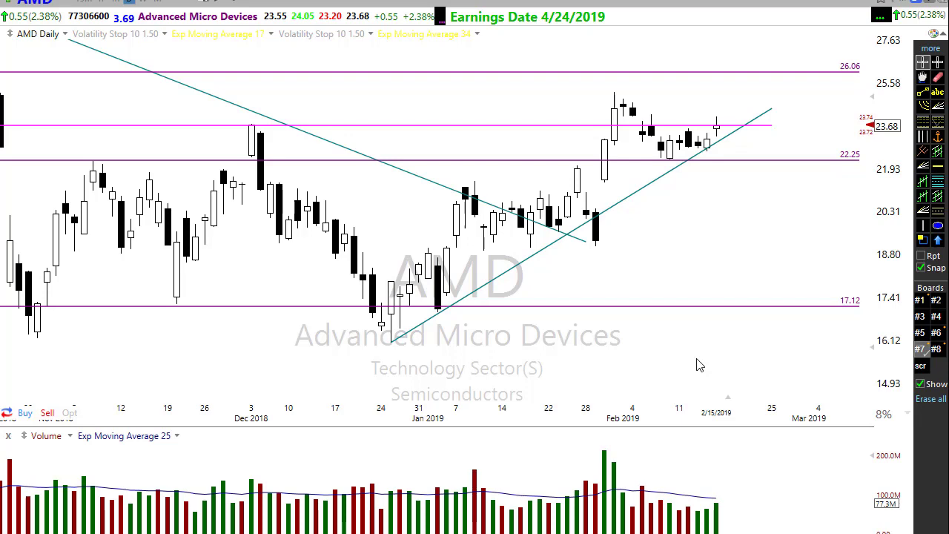
Step: Zoom out to show history back to September and bring up the 17.12 line's options
scroll(708, 288, down, 3)
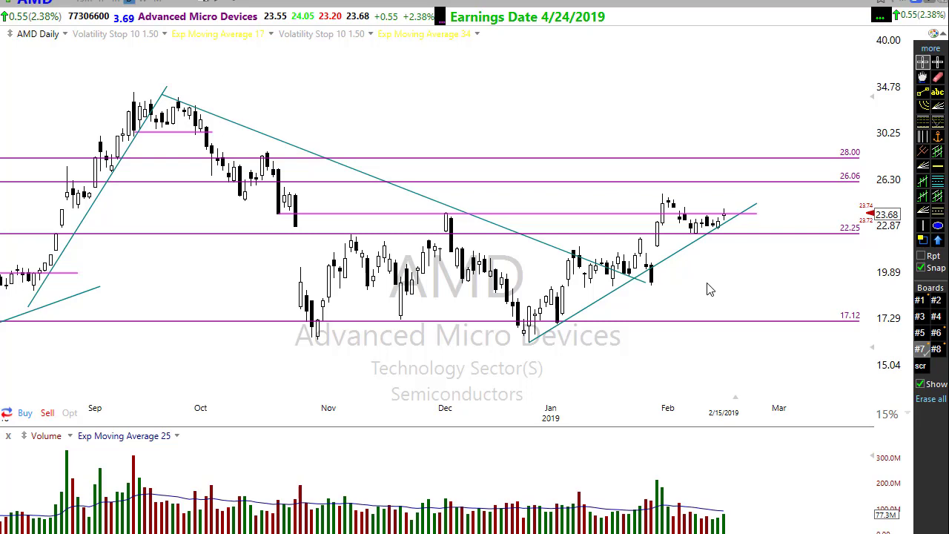
right_click(707, 323)
Step: Switch the chart to KEY and dismiss the drawing options menu
text(KEY)
key(Return)
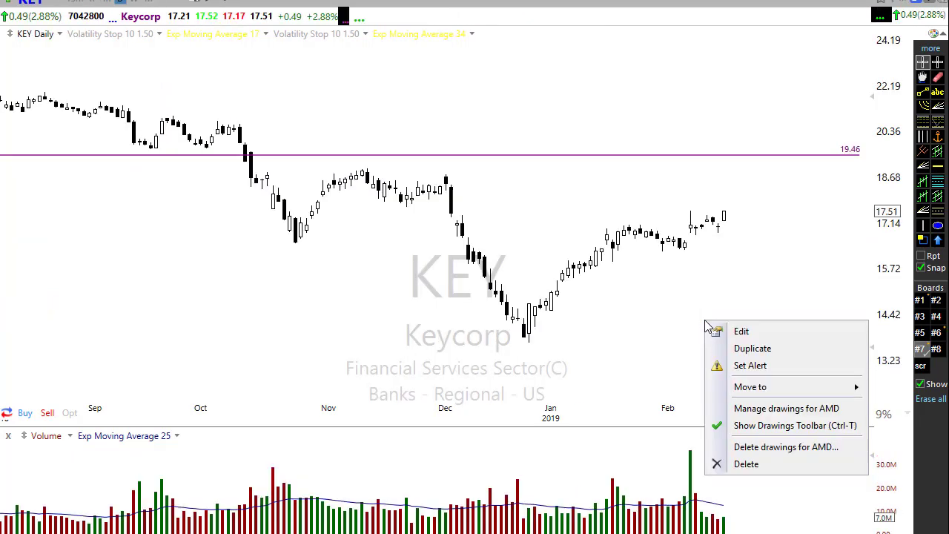
click(650, 332)
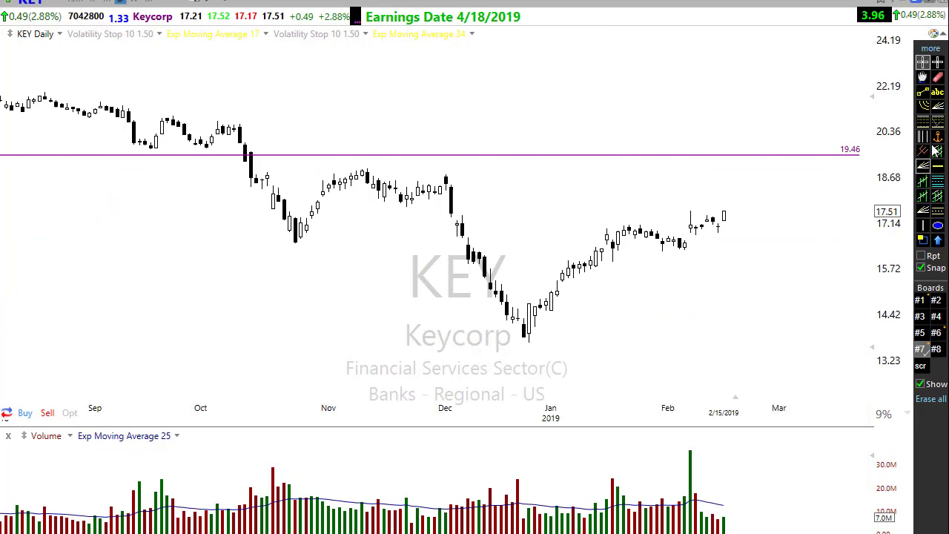
Step: Draw a rising trendline from the late-December low up along the February lows
click(924, 92)
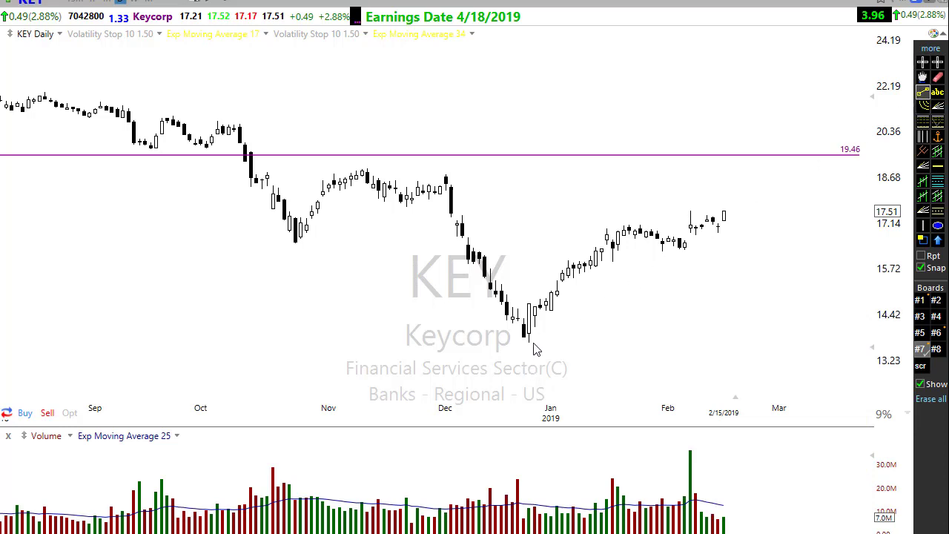
mouse_move(521, 350)
mouse_down()
mouse_move(737, 246)
mouse_move(806, 197)
mouse_up()
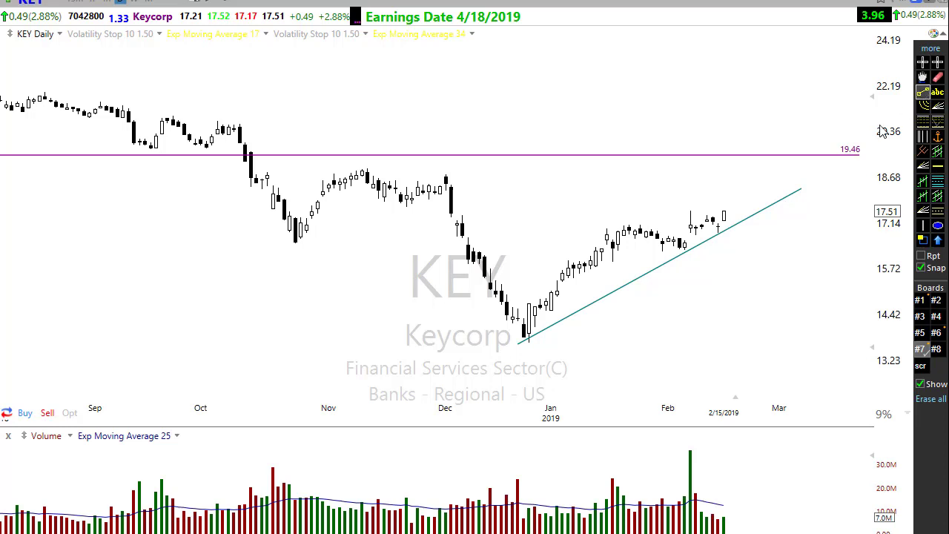
drag(801, 223, 756, 239)
Step: Delete the stray short line and place a horizontal support line at 16.89
right_click(779, 241)
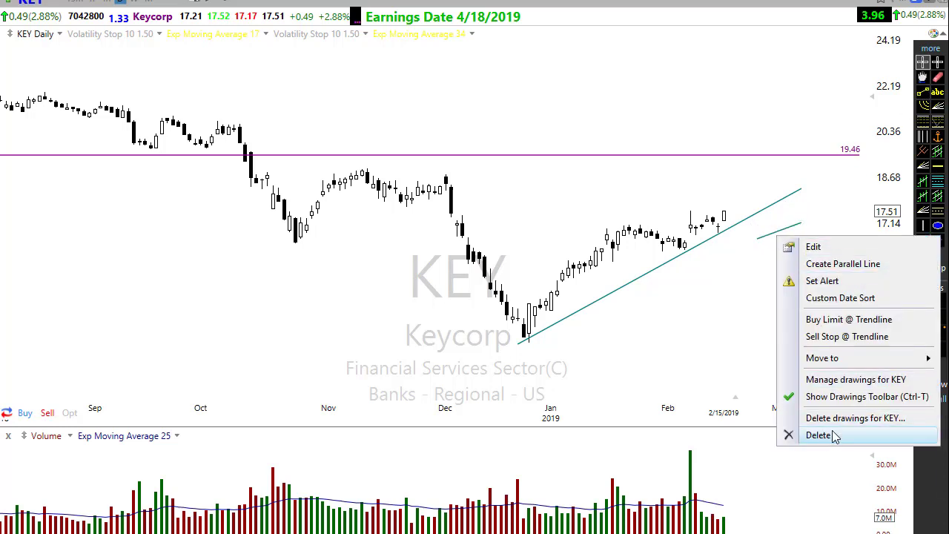
click(827, 434)
click(939, 166)
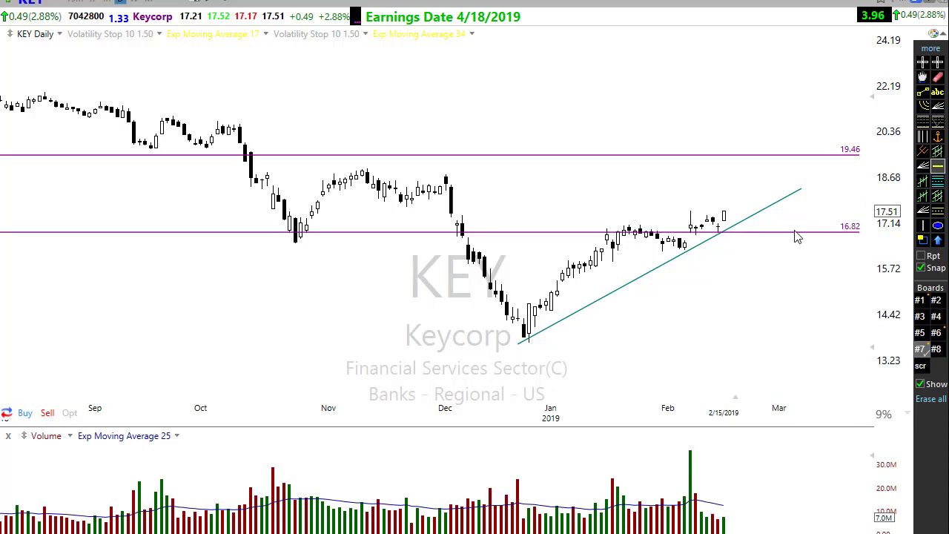
click(799, 239)
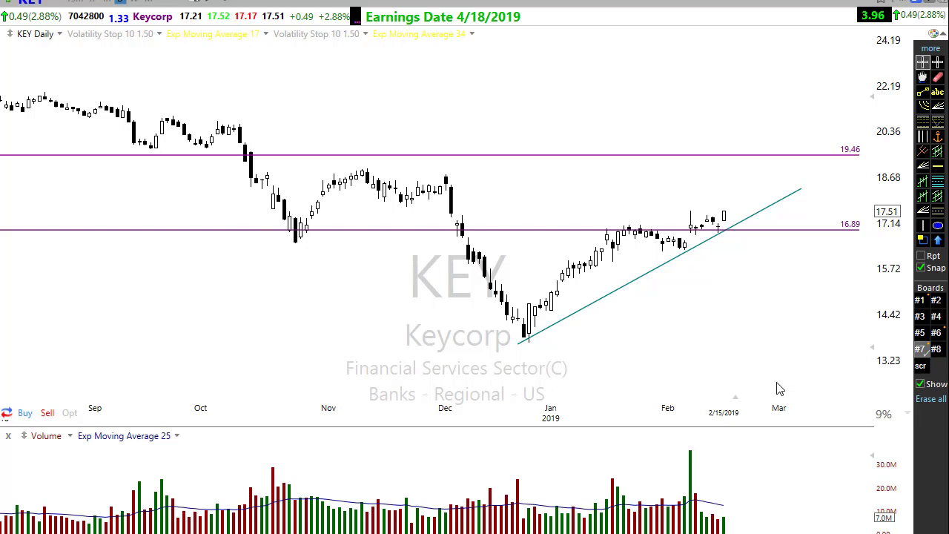
scroll(782, 366, up, 2)
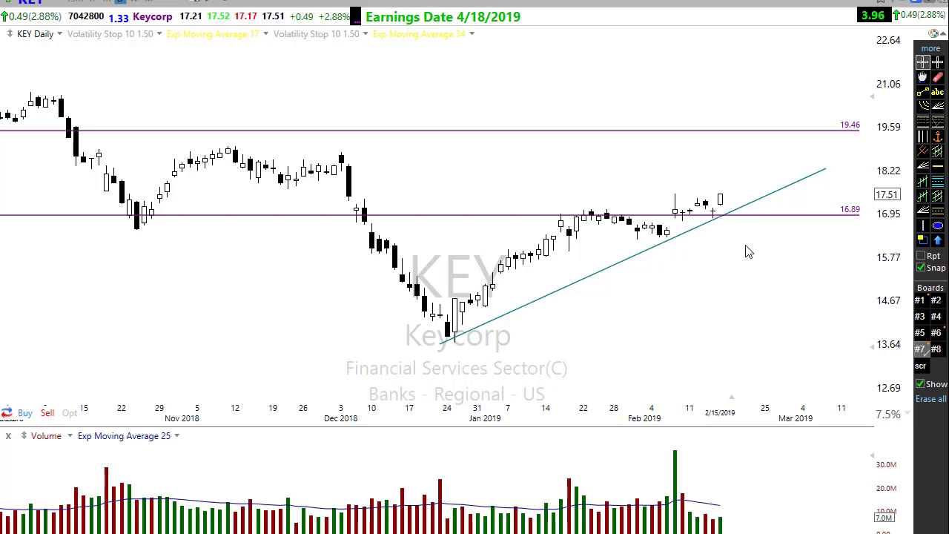
scroll(731, 264, up, 1)
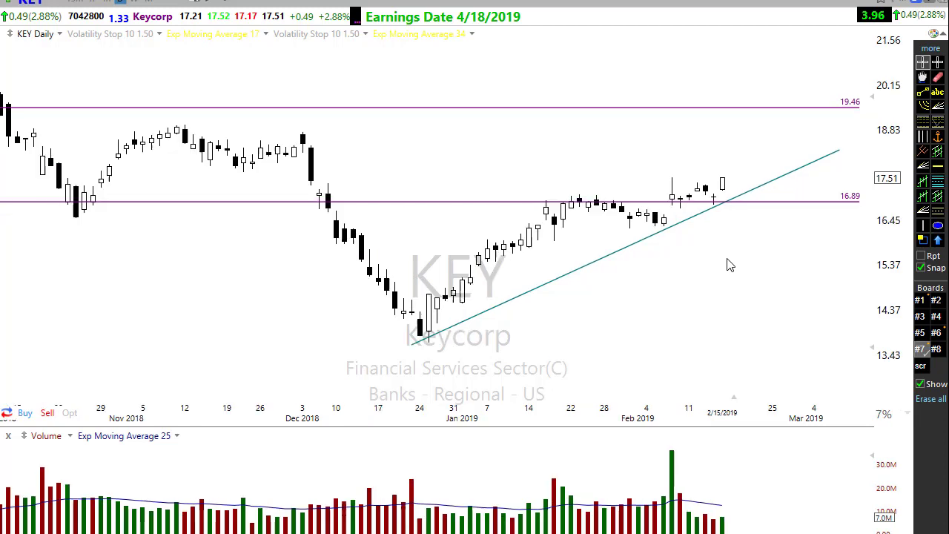
click(748, 178)
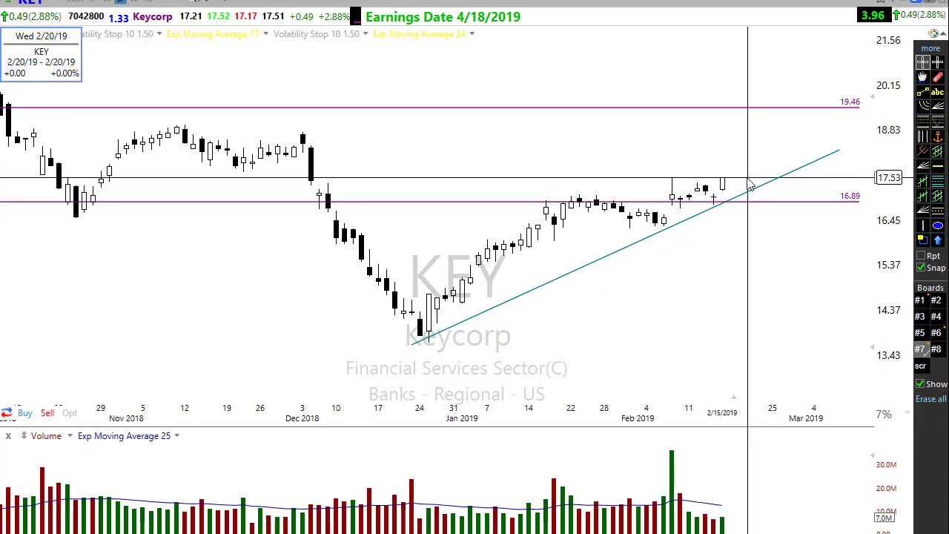
drag(748, 178, 752, 216)
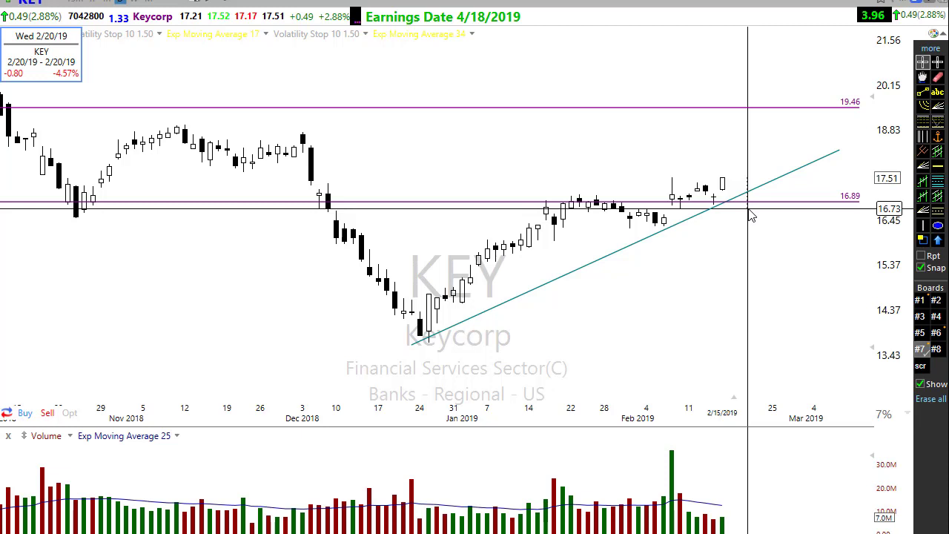
drag(750, 210, 741, 223)
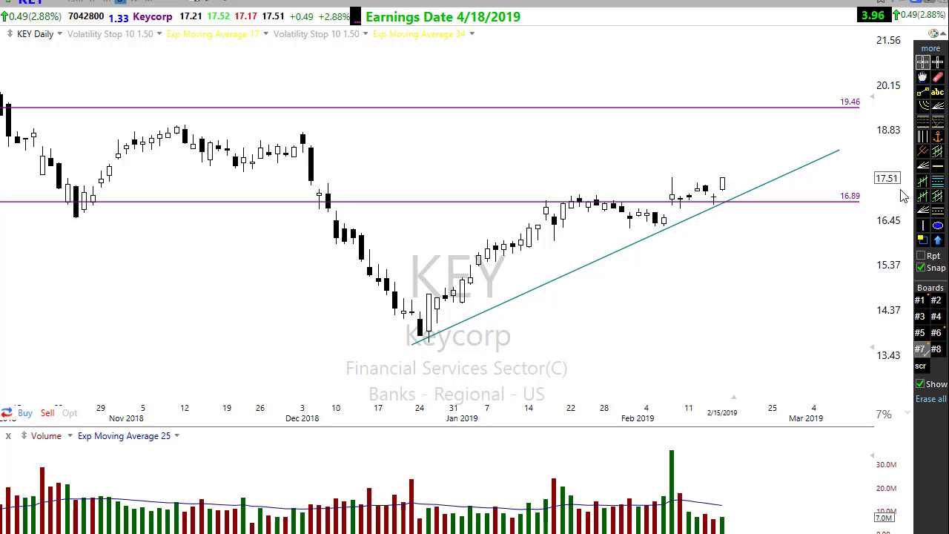
click(938, 166)
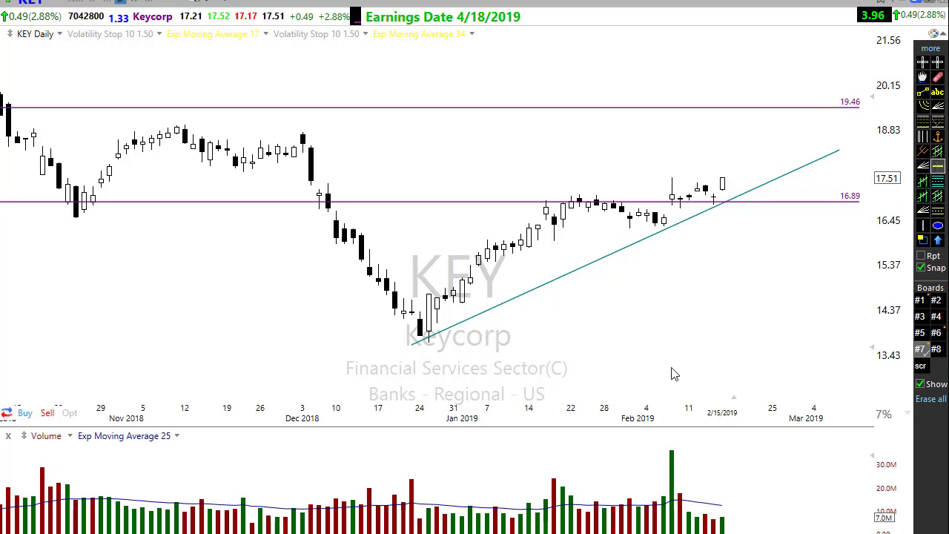
key(Escape)
Step: Place a horizontal line near 17.91 and drag it down to 17.82, zoomed out to August 2018
scroll(671, 373, down, 2)
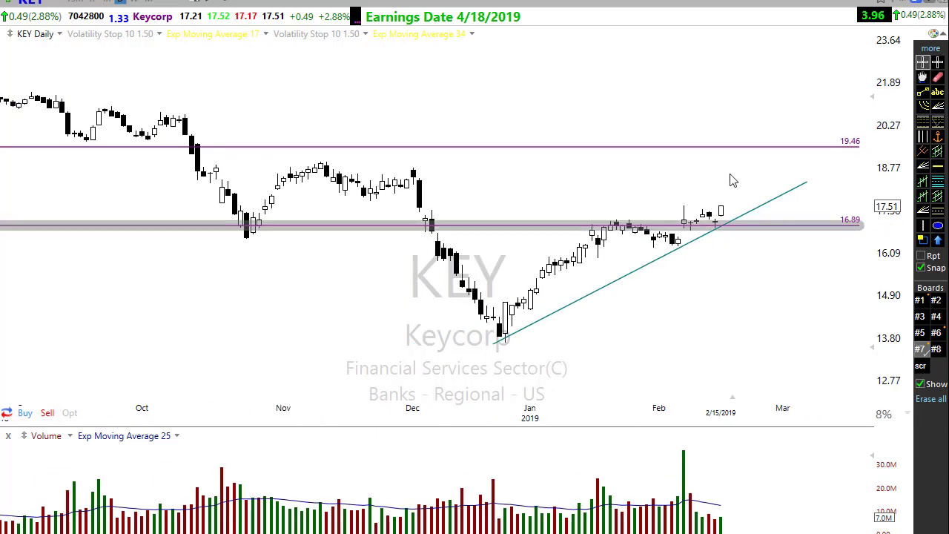
click(938, 166)
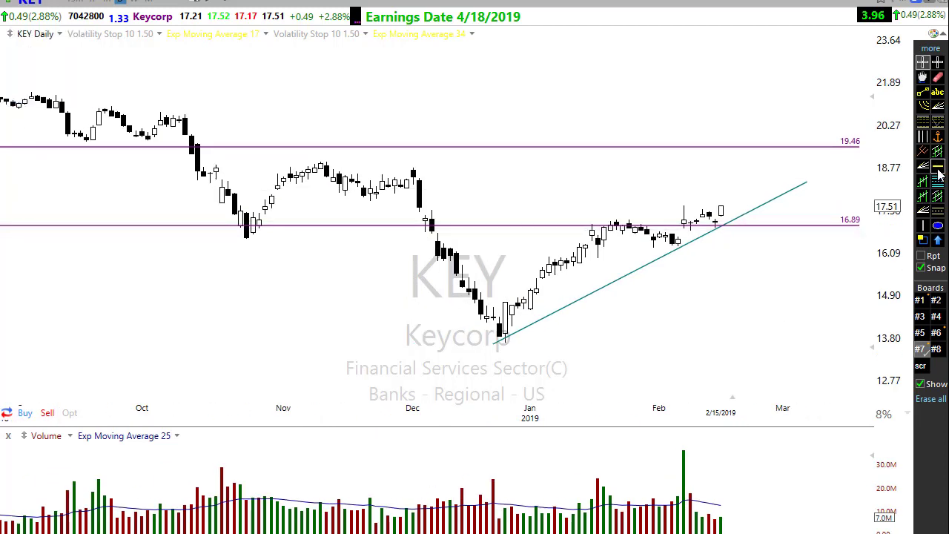
click(763, 193)
drag(763, 200, 769, 205)
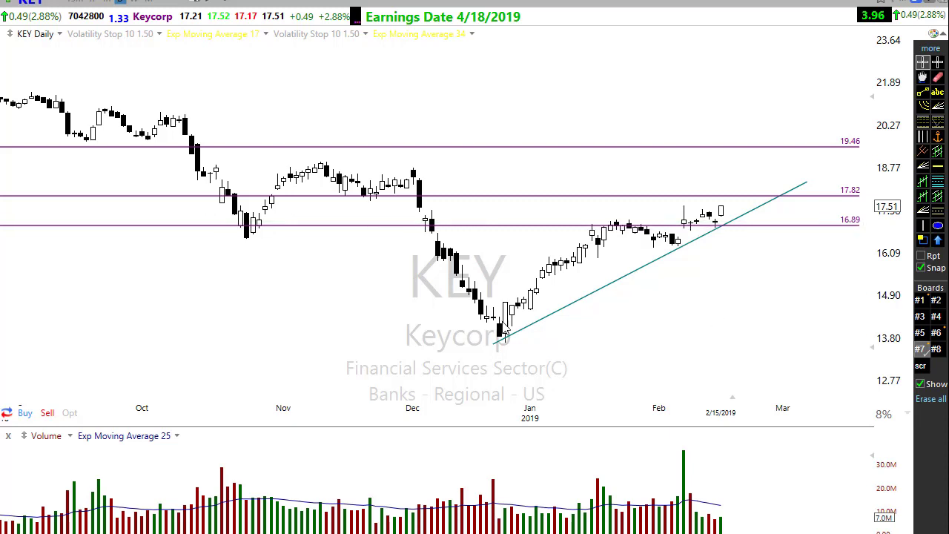
scroll(705, 338, down, 2)
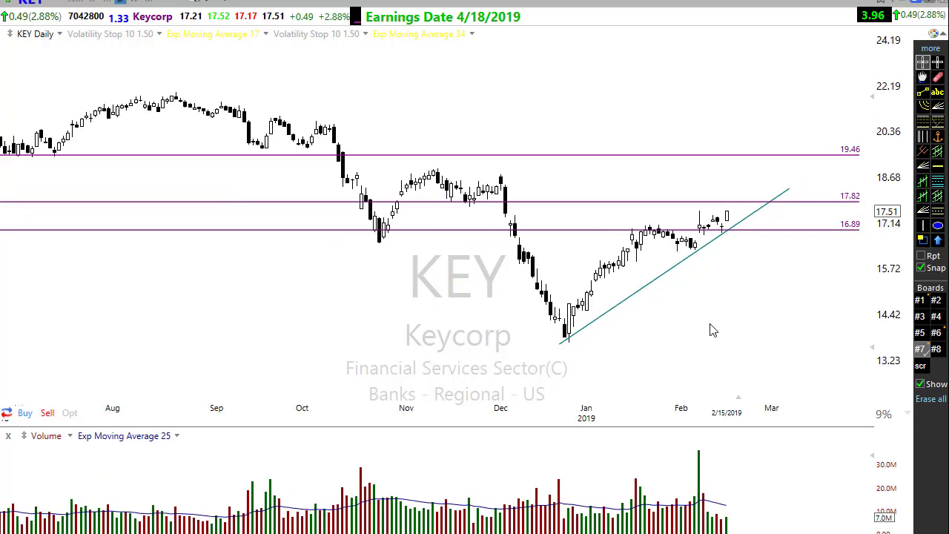
Step: Draw a falling trendline from the early-October high through the December peak, plus a freehand X above 19.46
click(923, 92)
drag(335, 129, 753, 270)
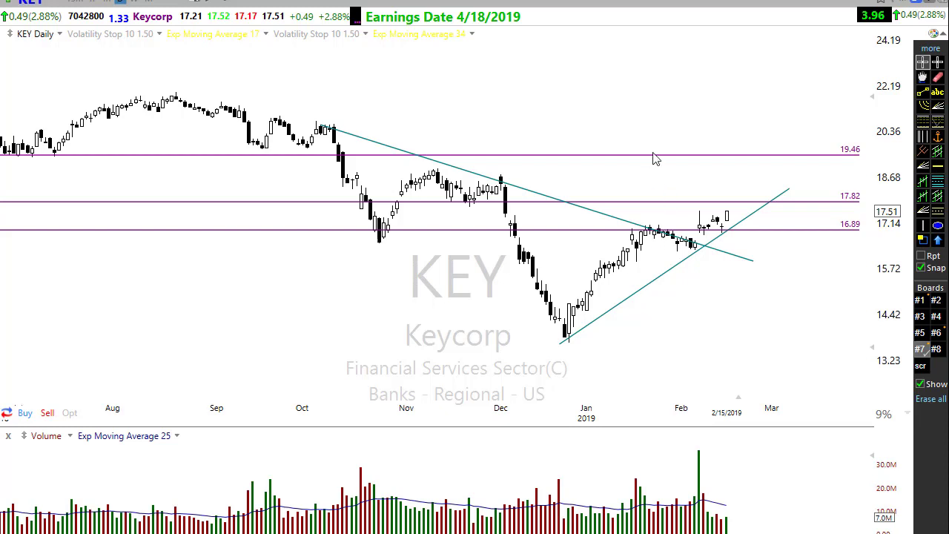
mouse_move(654, 152)
mouse_down()
mouse_move(632, 174)
mouse_move(664, 178)
mouse_up()
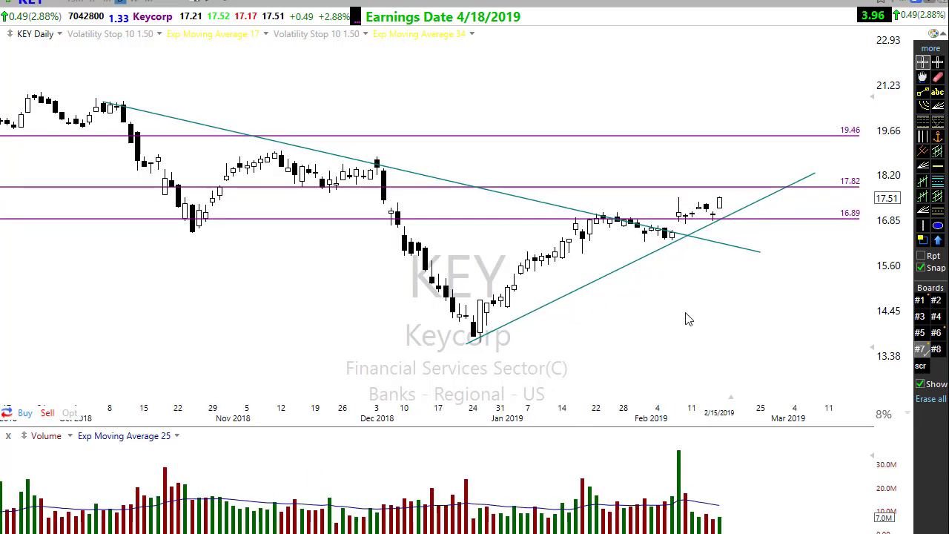
scroll(698, 327, up, 3)
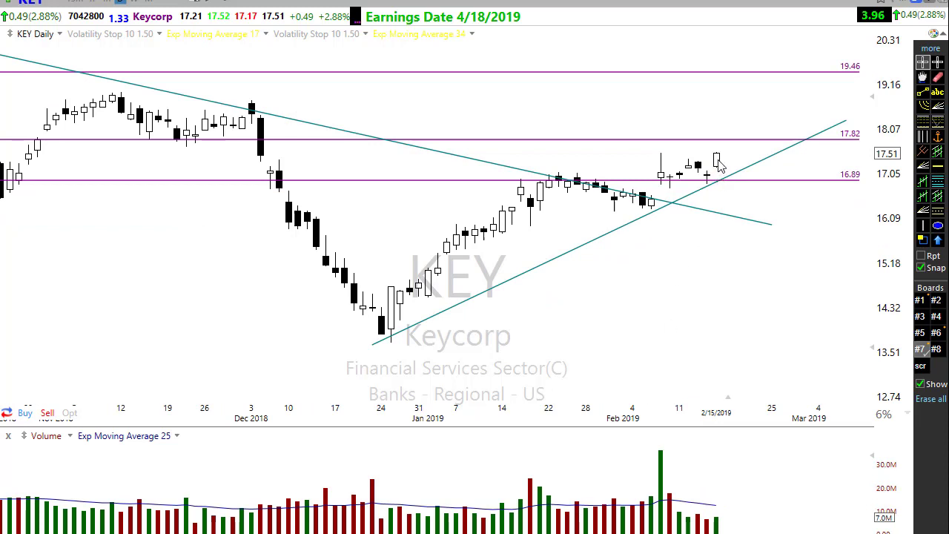
mouse_move(720, 160)
mouse_down()
mouse_move(736, 163)
mouse_move(718, 151)
mouse_move(787, 153)
mouse_up()
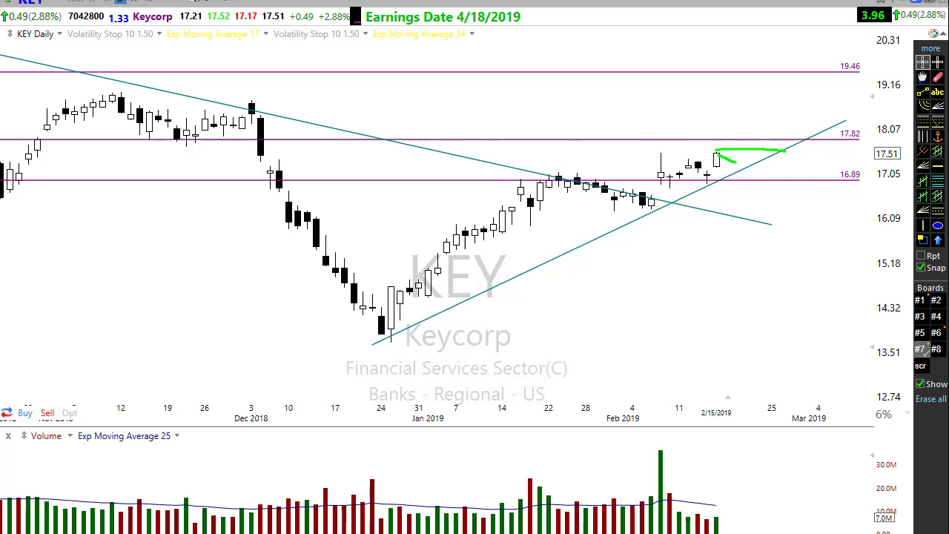
mouse_move(781, 154)
mouse_down()
mouse_move(780, 132)
mouse_move(788, 149)
mouse_up()
key(Escape)
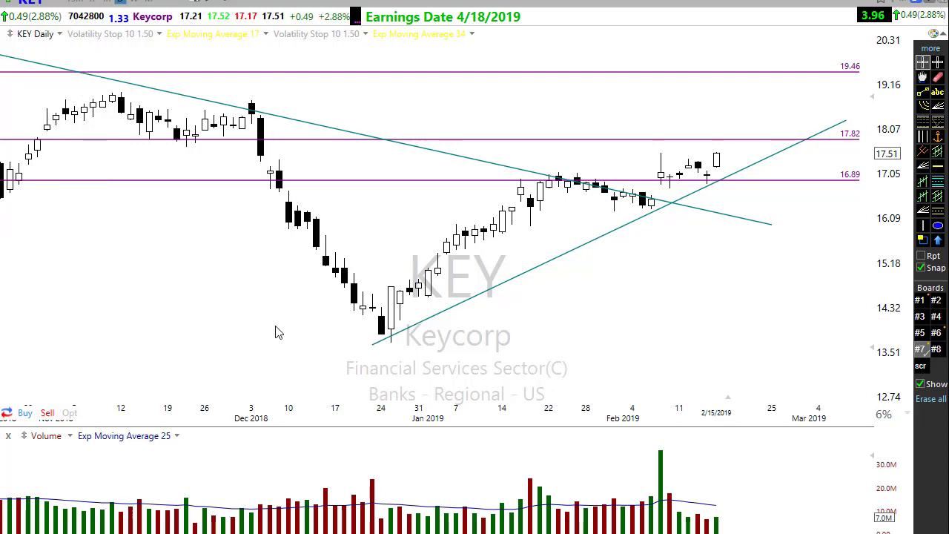
Step: Load the Amyris (AMRS) daily chart in place of the Keycorp chart
text(amrs)
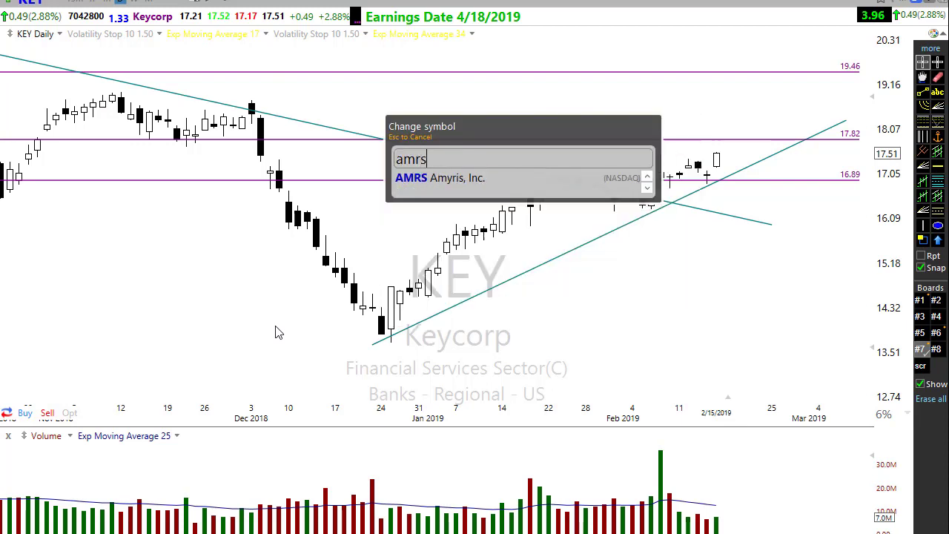
key(Return)
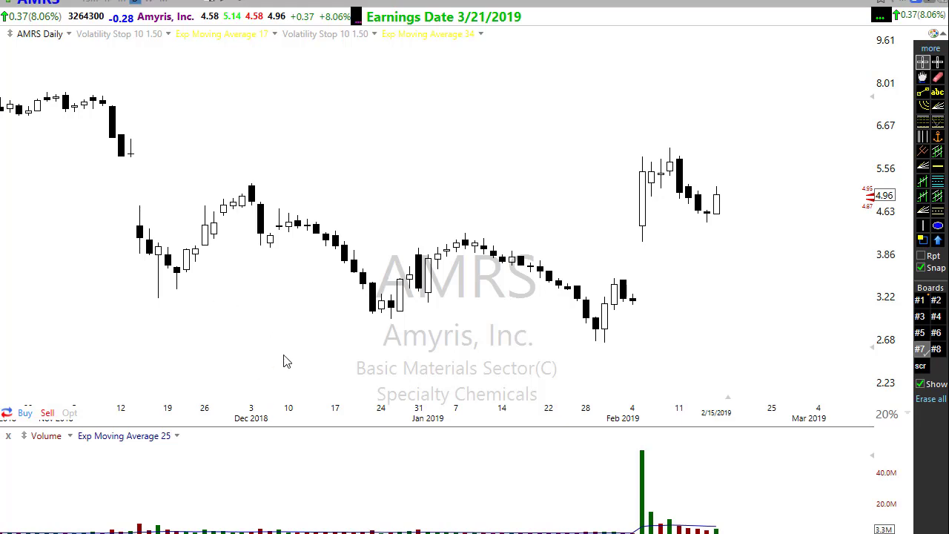
Step: Zoom the AMRS daily chart out so price history back to September 2018 is visible
scroll(284, 360, down, 3)
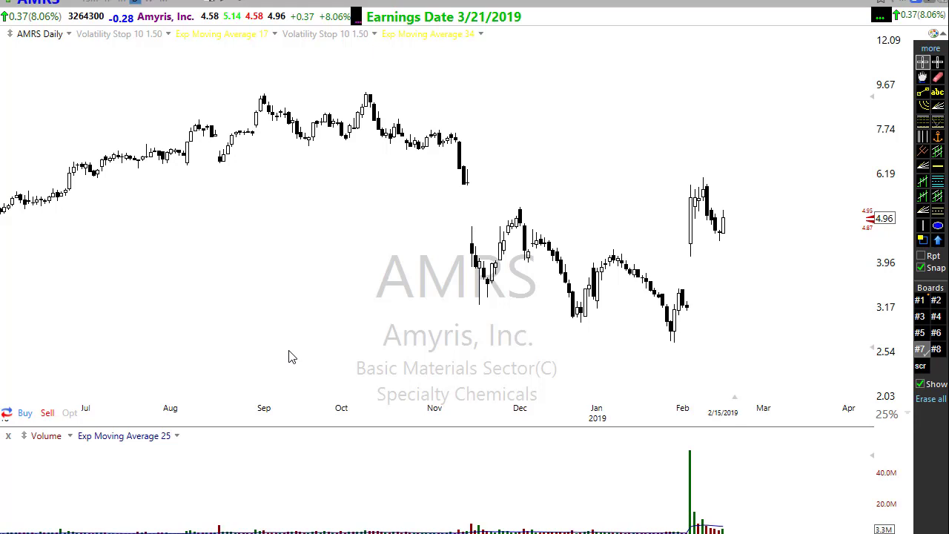
scroll(335, 322, up, 5)
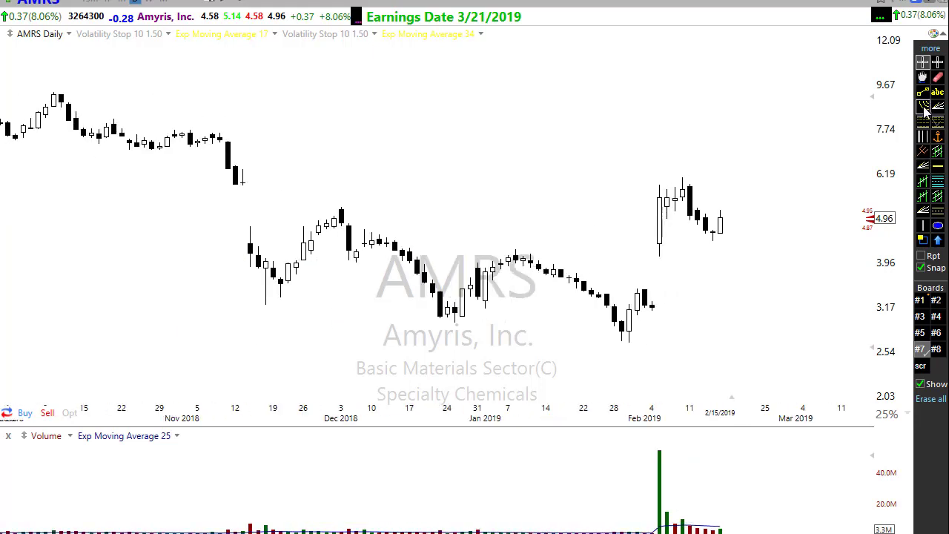
scroll(829, 356, down, 4)
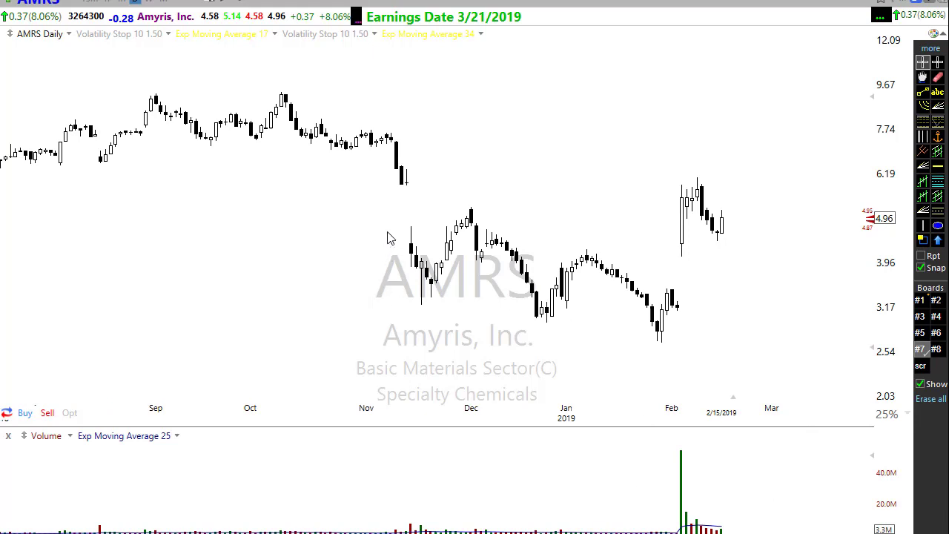
Step: Sketch a temporary box around the range and a red arrow along the falling highs, then zoom in
mouse_move(388, 236)
mouse_down()
mouse_move(747, 234)
mouse_move(827, 336)
mouse_up()
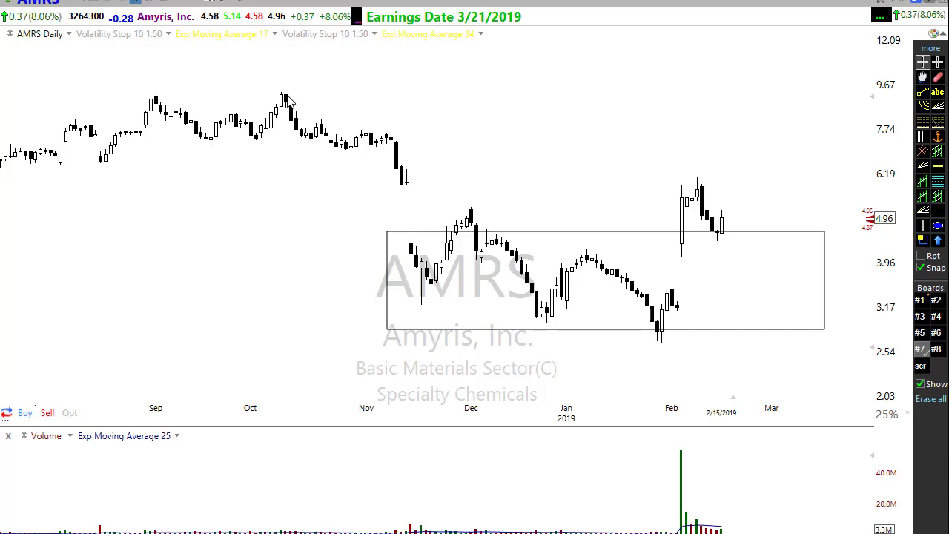
drag(282, 89, 742, 331)
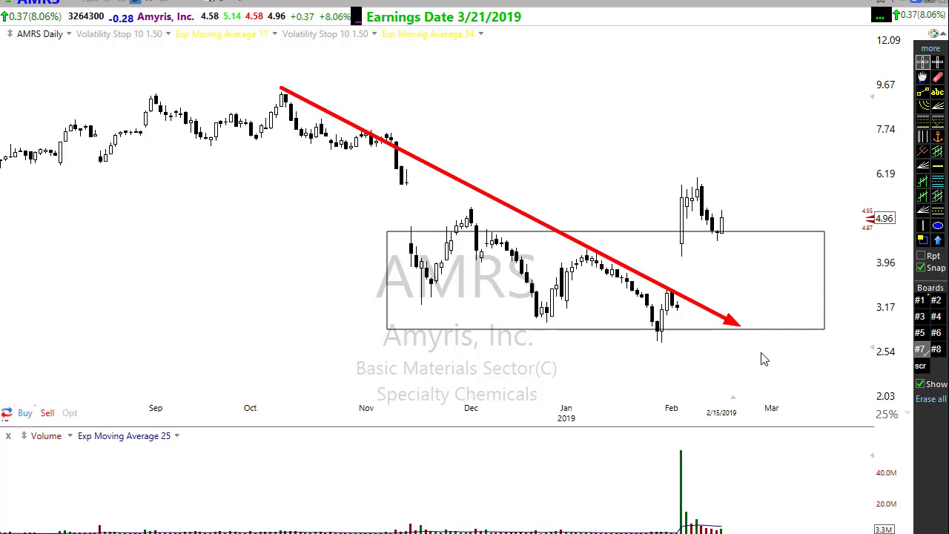
scroll(657, 328, up, 2)
scroll(643, 329, up, 2)
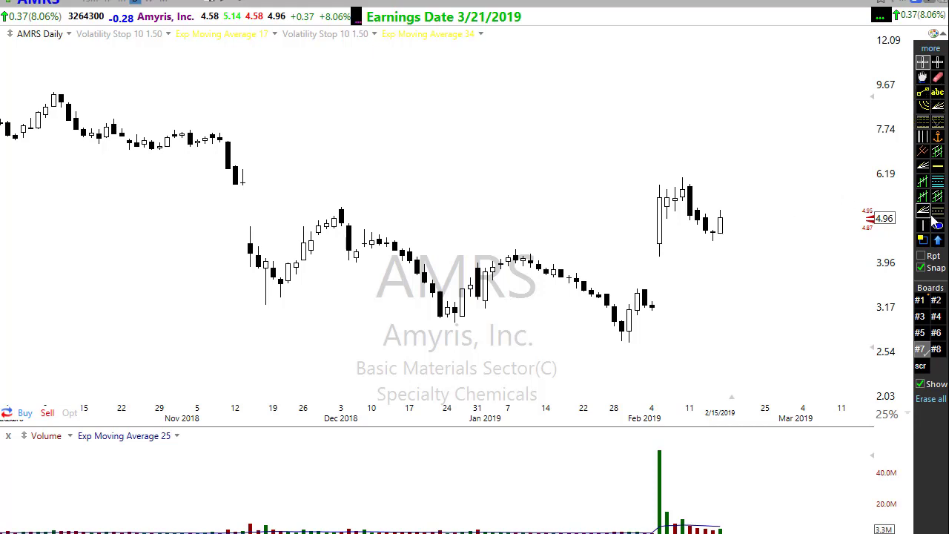
Step: Place a horizontal line at the 4.51 level, just below the 4.96 close
click(939, 169)
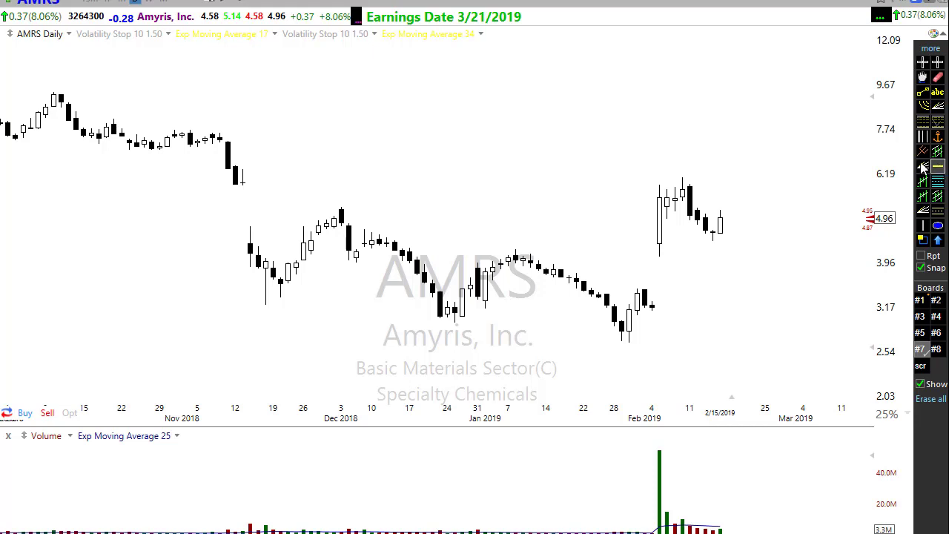
drag(735, 231, 767, 245)
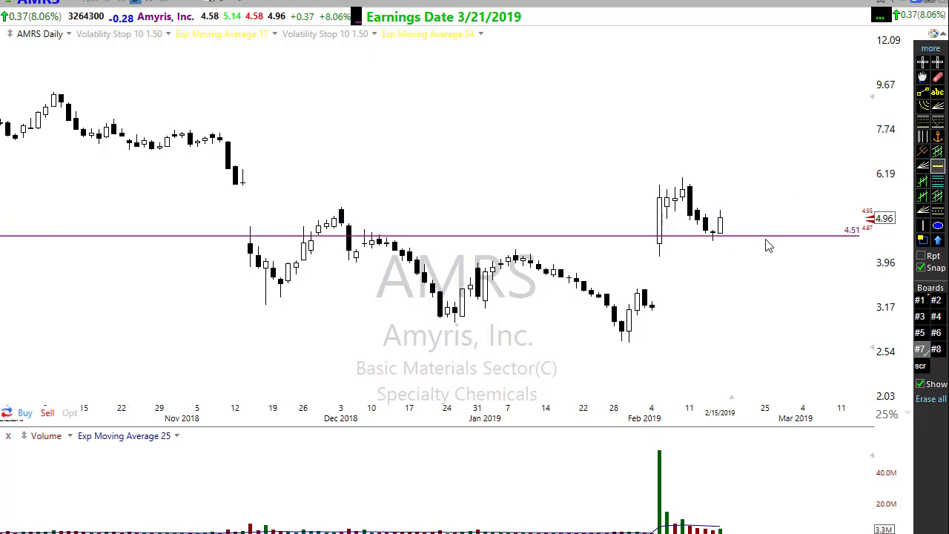
scroll(742, 324, up, 2)
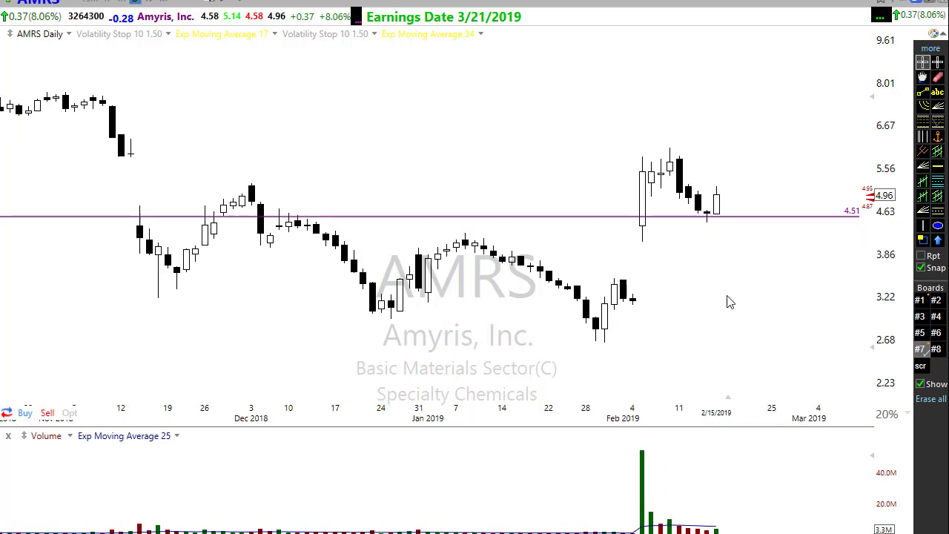
scroll(730, 302, up, 1)
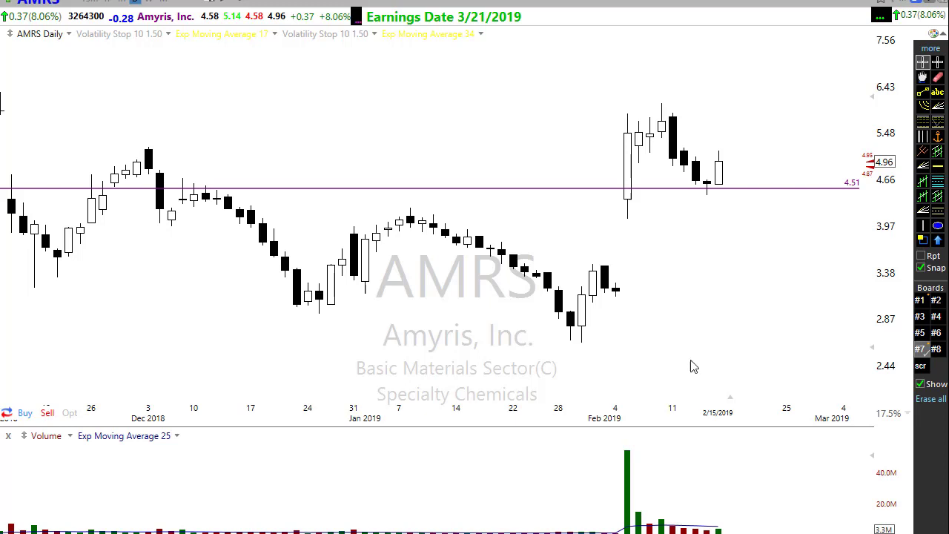
scroll(690, 364, down, 2)
Step: Draw a rising trendline from the late-January low near 2.70 past the latest candle
click(924, 91)
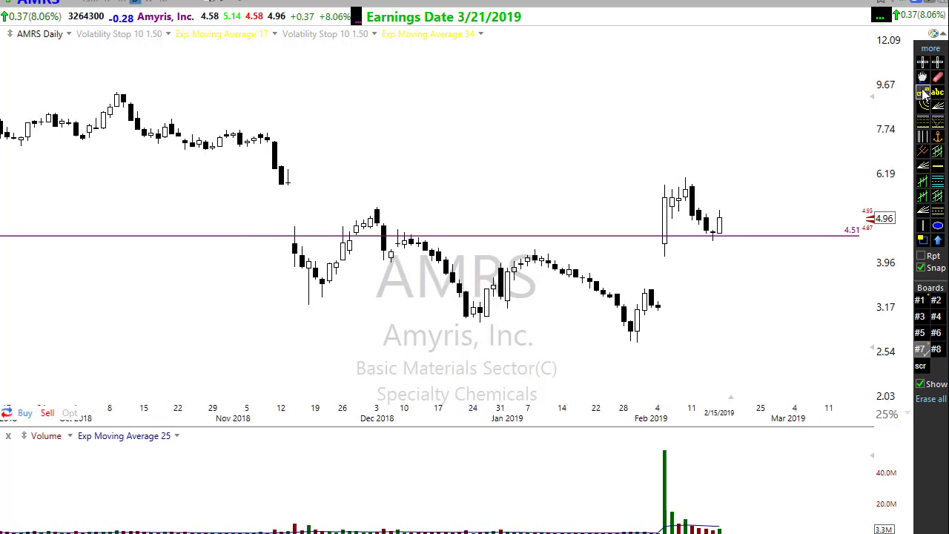
drag(632, 339, 780, 178)
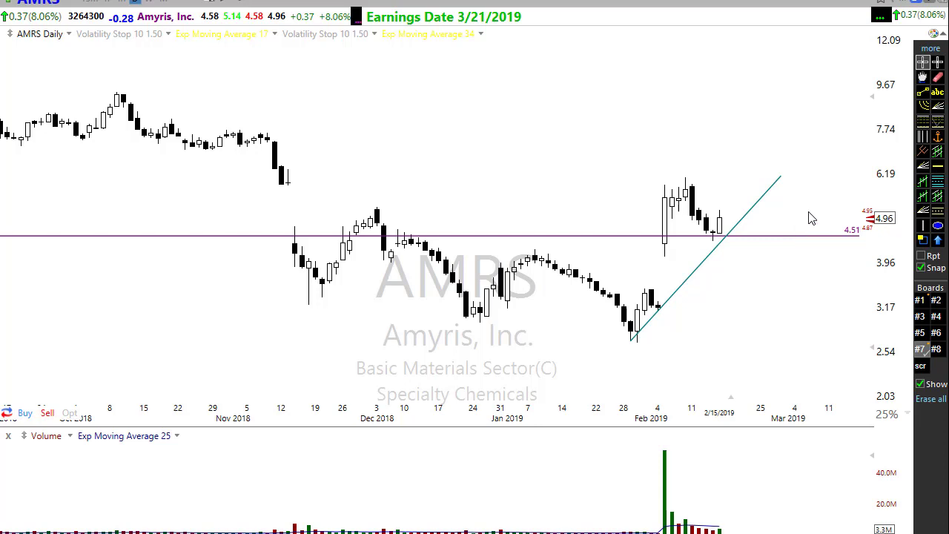
scroll(740, 295, up, 1)
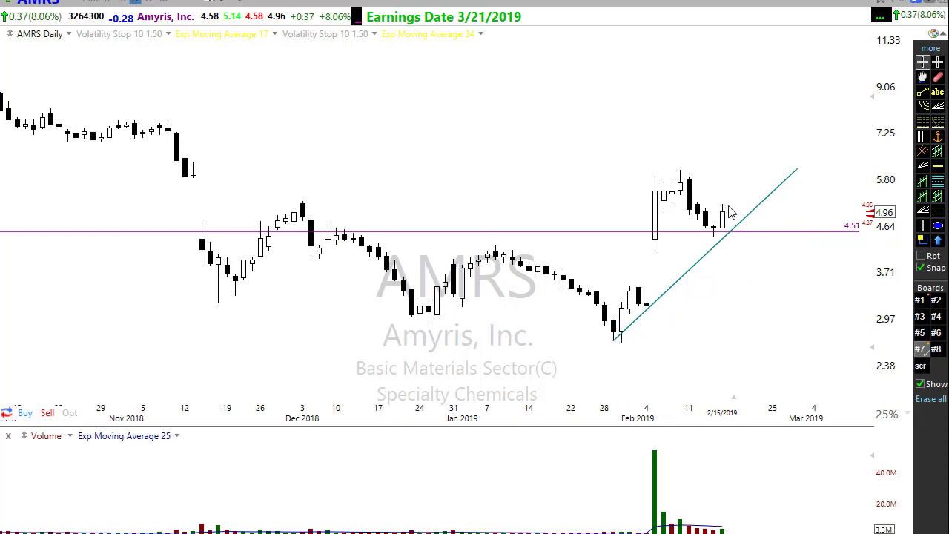
Step: Measure the price change across recent bars, including the 2/19 to 2/20 drop
drag(740, 216, 751, 245)
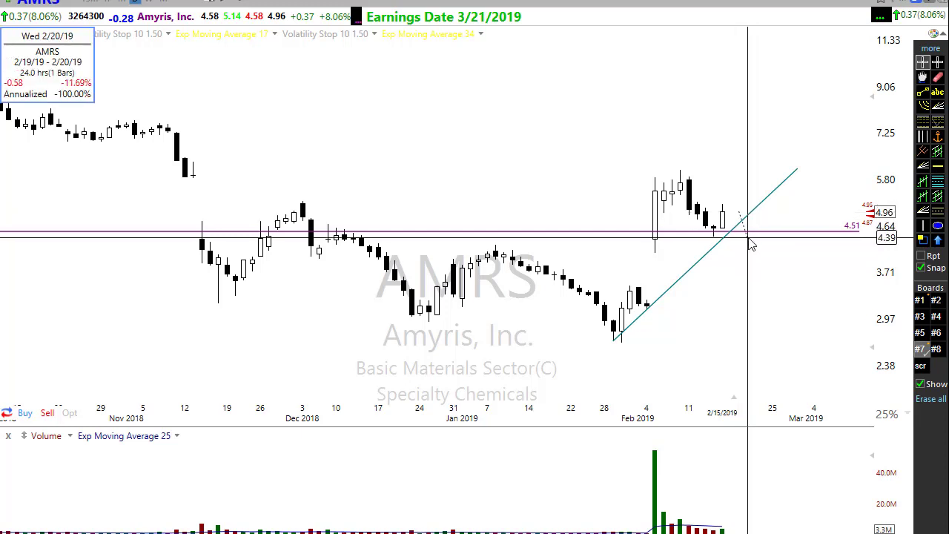
drag(751, 245, 752, 246)
drag(752, 243, 753, 244)
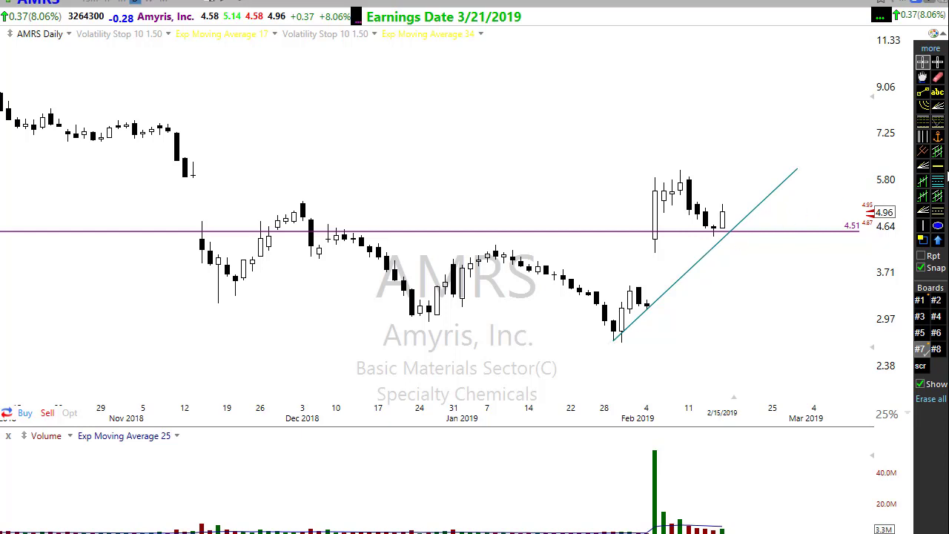
Step: Add horizontal lines at 5.18 and 5.77, then a red rightward arrow under the 4.51 support
click(938, 166)
click(494, 205)
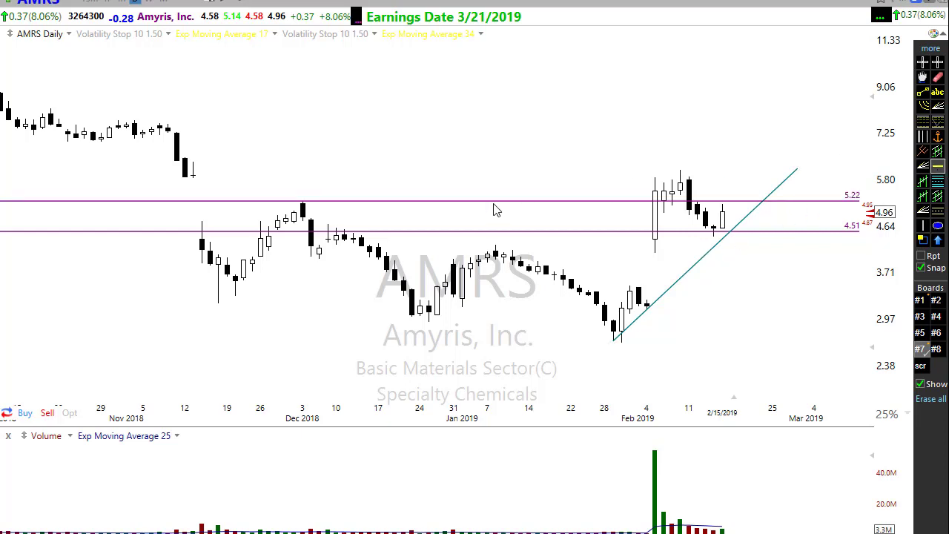
drag(493, 206, 498, 211)
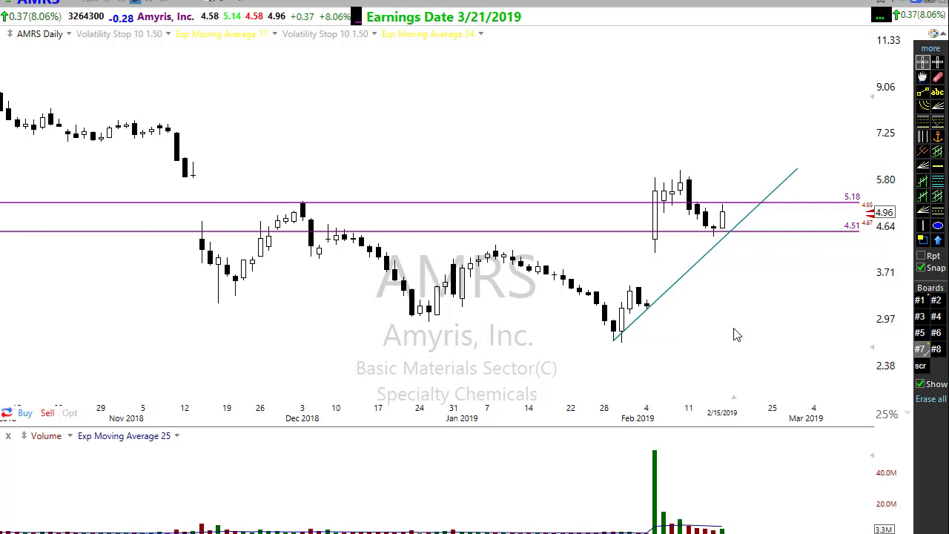
click(939, 167)
click(767, 186)
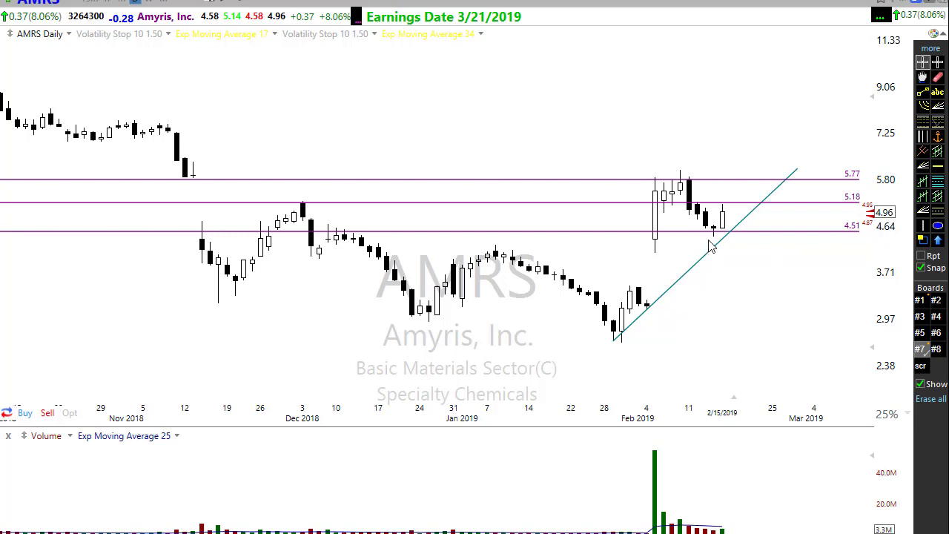
drag(707, 239, 792, 245)
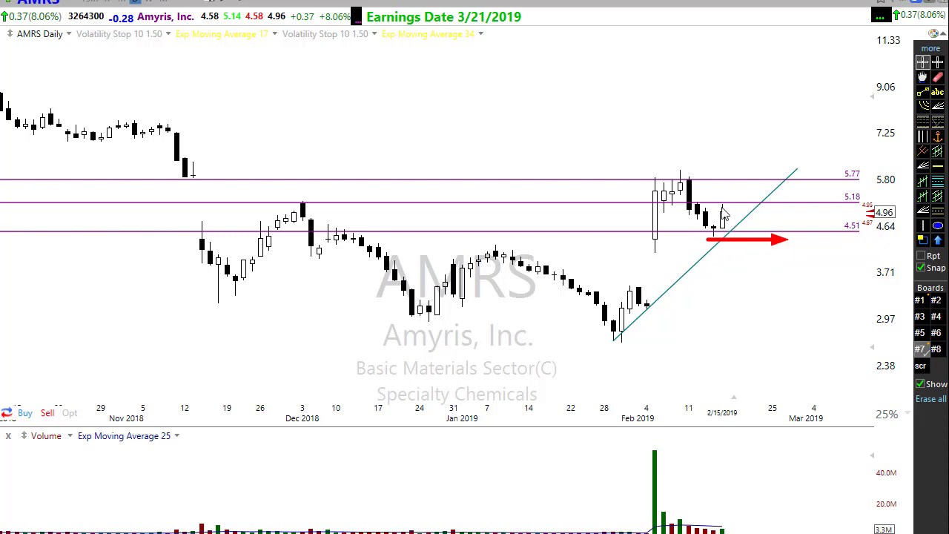
Step: Sketch red arrows along the 5.18 and 5.77 levels, then erase them with Escape
drag(722, 208, 813, 212)
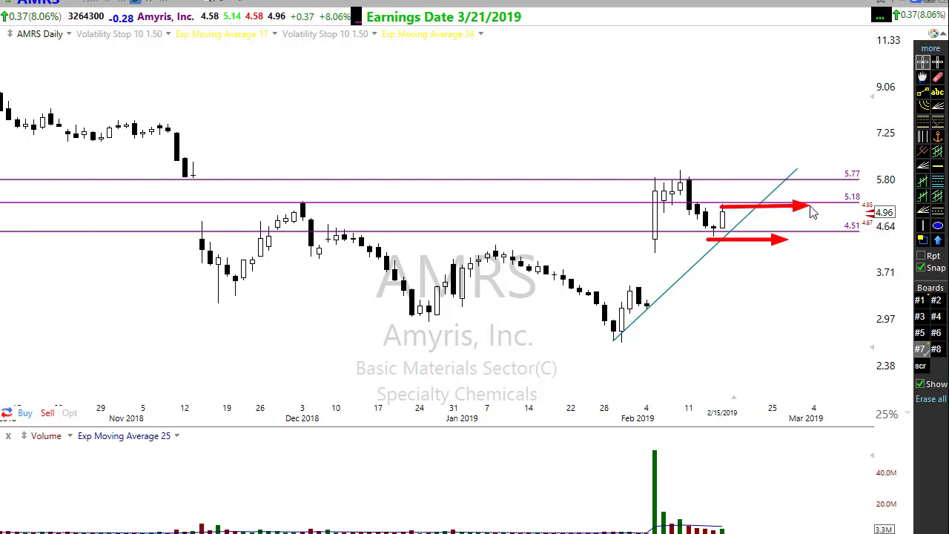
drag(676, 178, 828, 179)
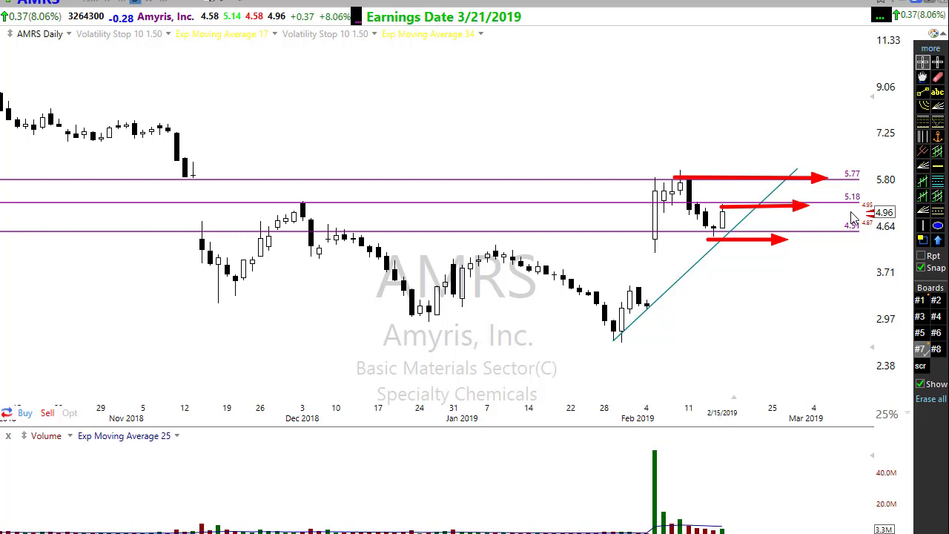
key(Escape)
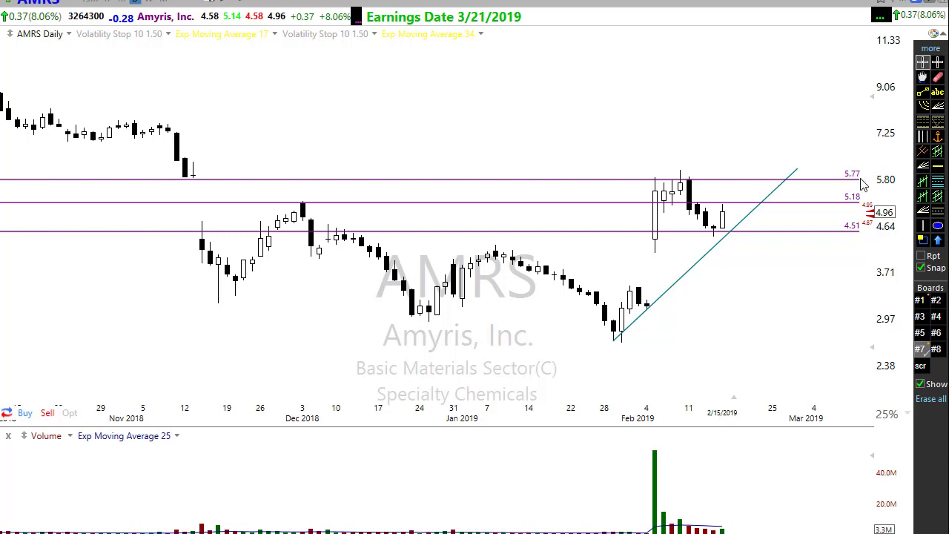
Step: Load the AMD chart and apply the Ctrl+2 layout with stop dots, moving averages and Balance Of Power
mouse_move(724, 245)
text(amd)
key(Return)
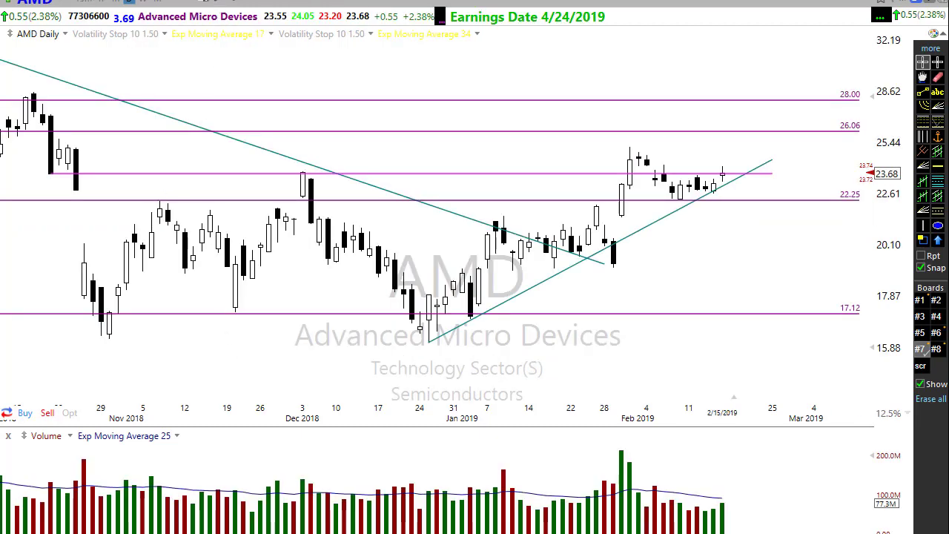
key(ctrl+2)
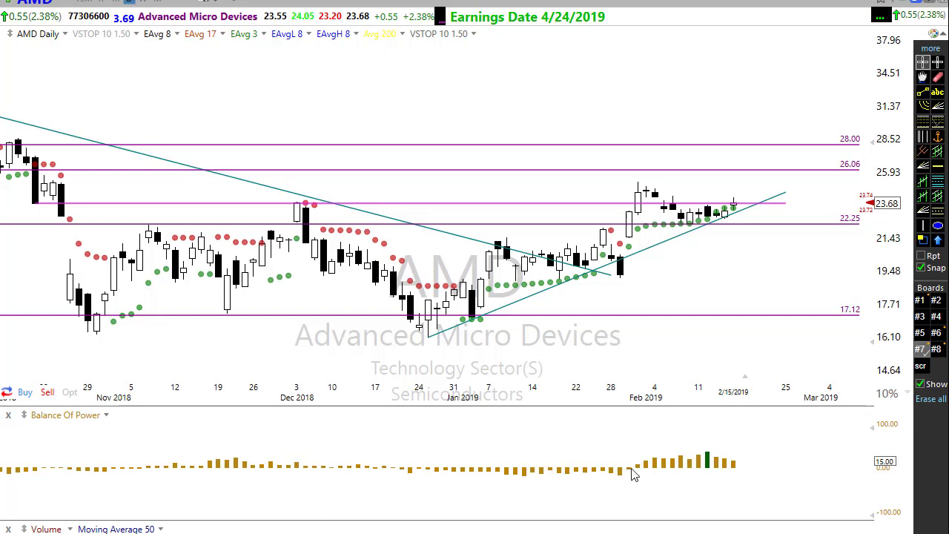
drag(724, 480, 810, 476)
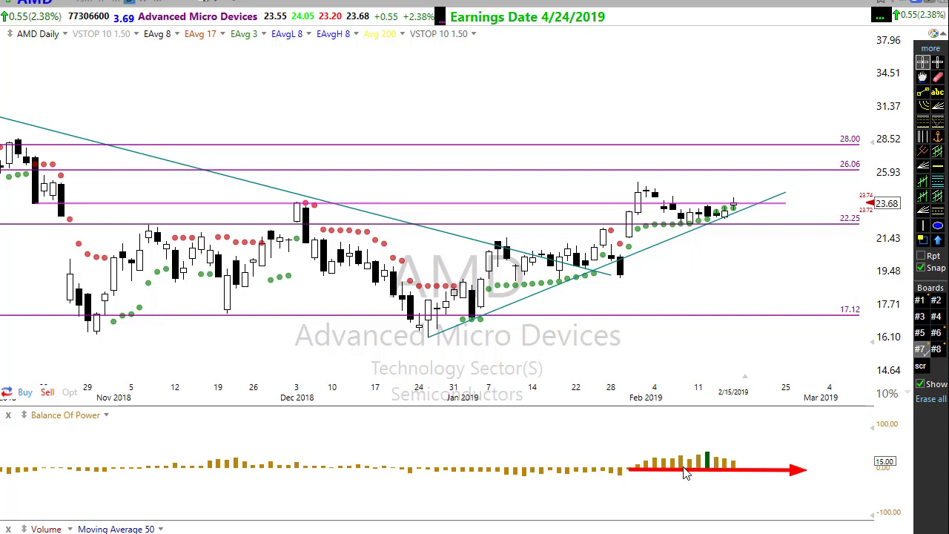
key(Escape)
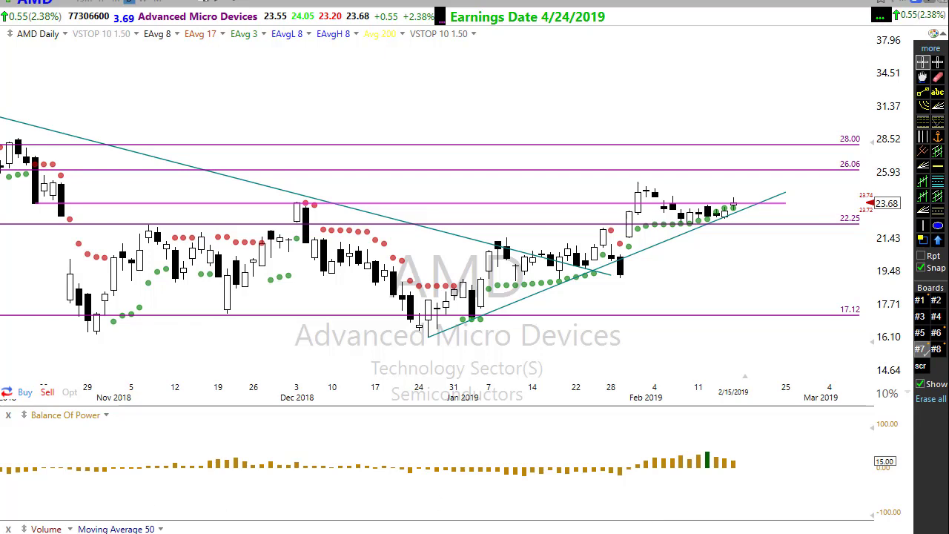
mouse_move(158, 482)
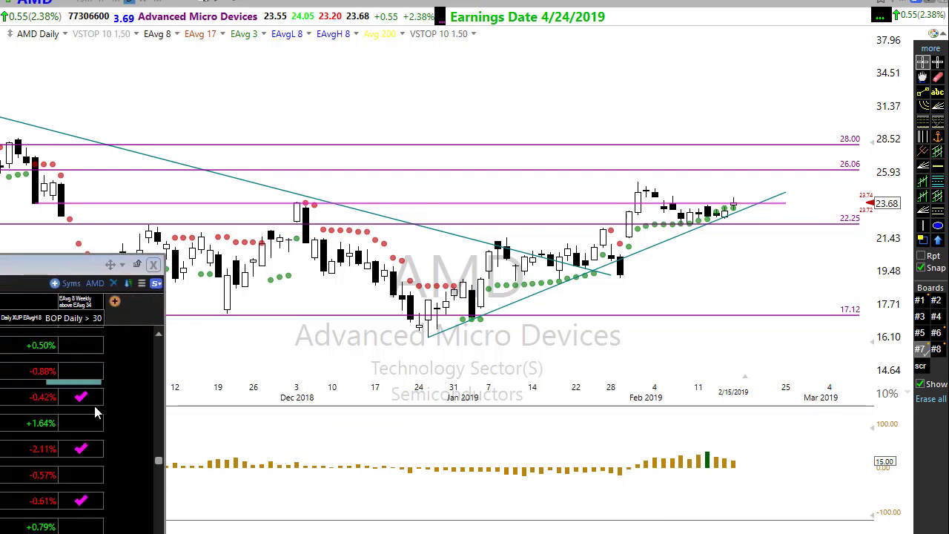
Step: Sort the watchlist by BOP Daily > 30 in reverse order and step up to BBT
click(78, 321)
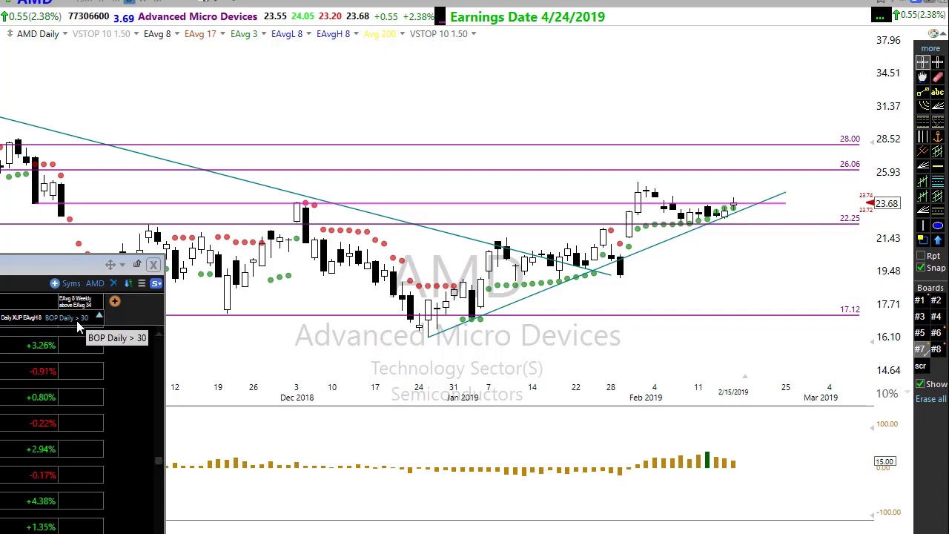
scroll(95, 388, down, 3)
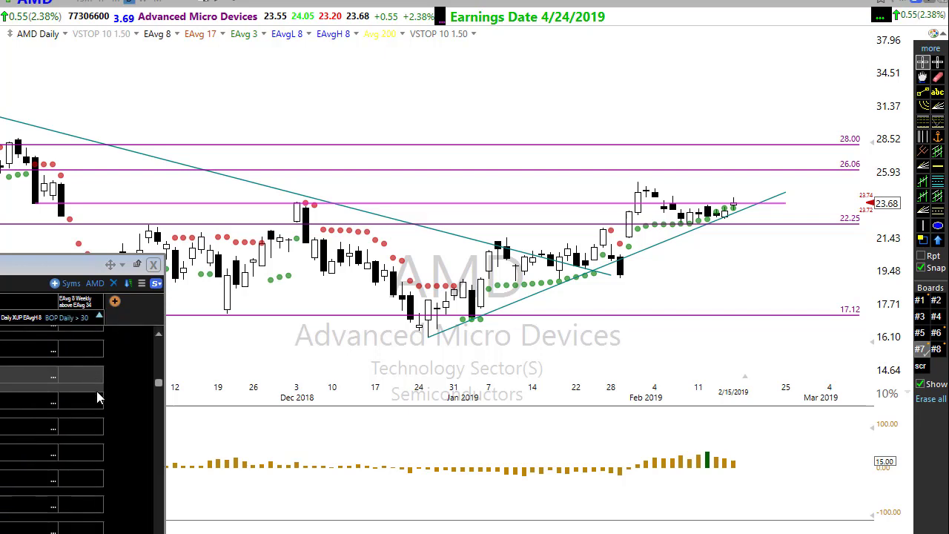
click(72, 321)
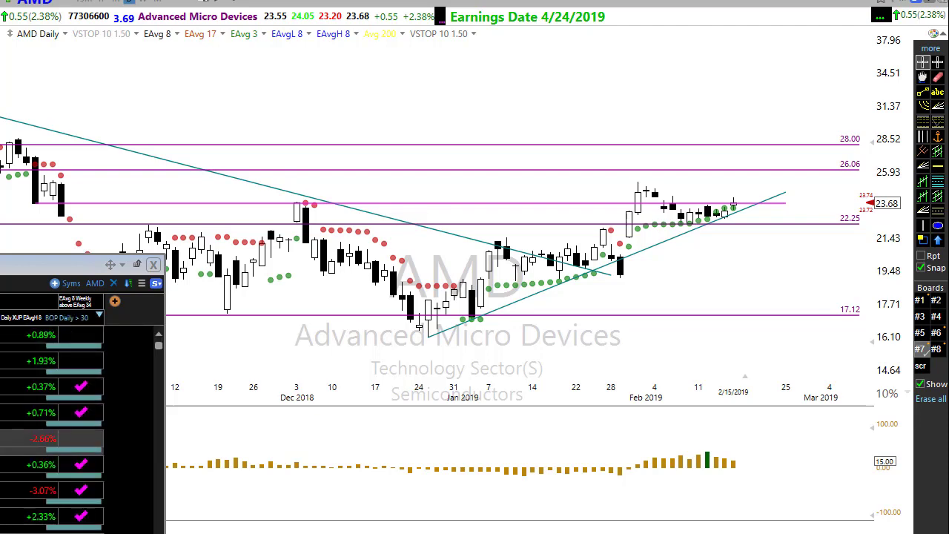
click(45, 386)
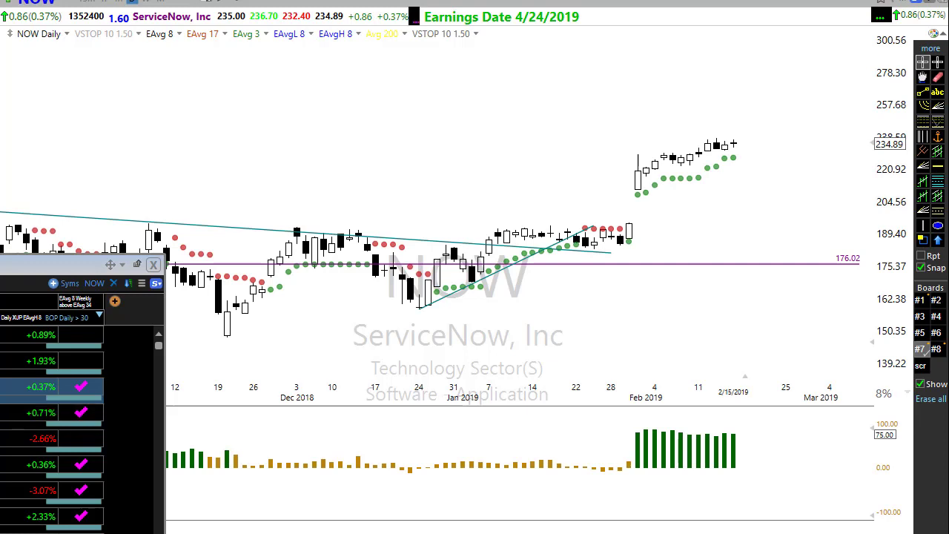
key(Up)
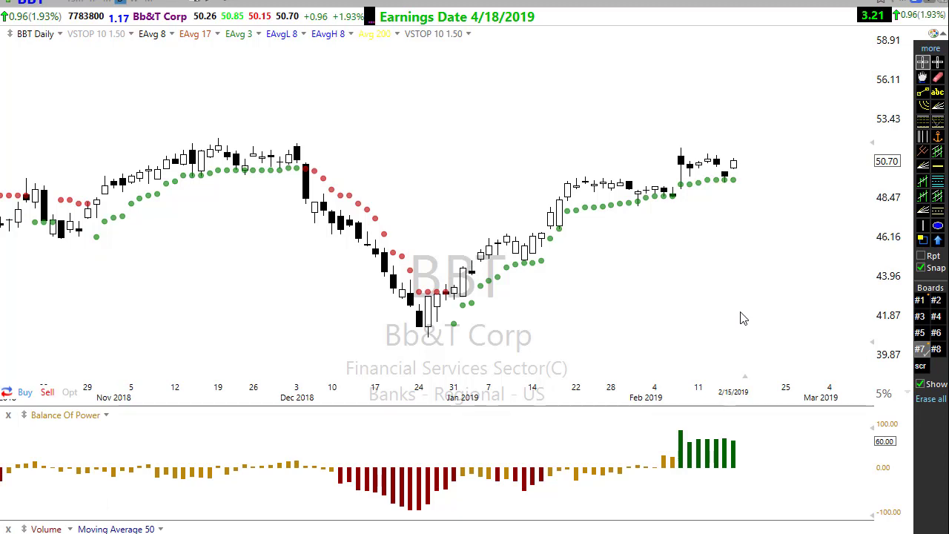
scroll(724, 299, down, 2)
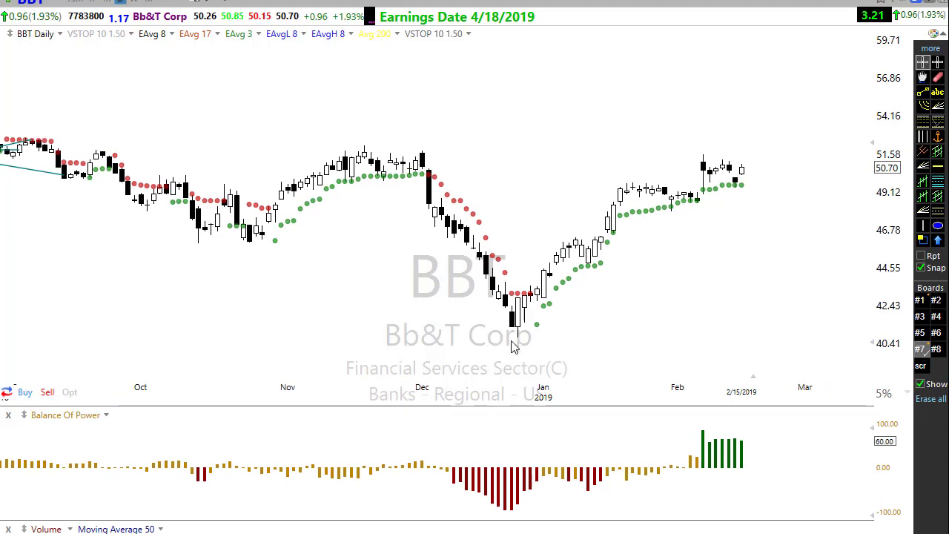
click(923, 92)
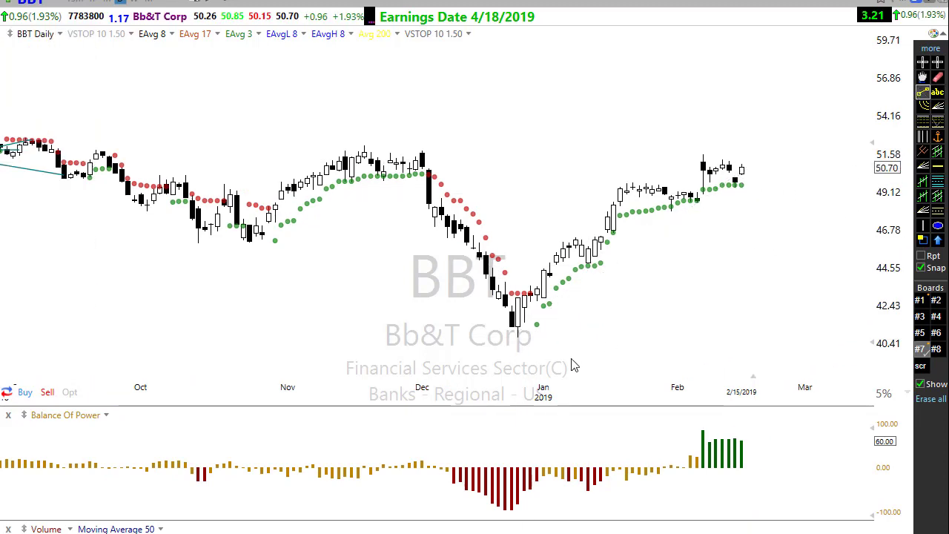
drag(514, 342, 804, 146)
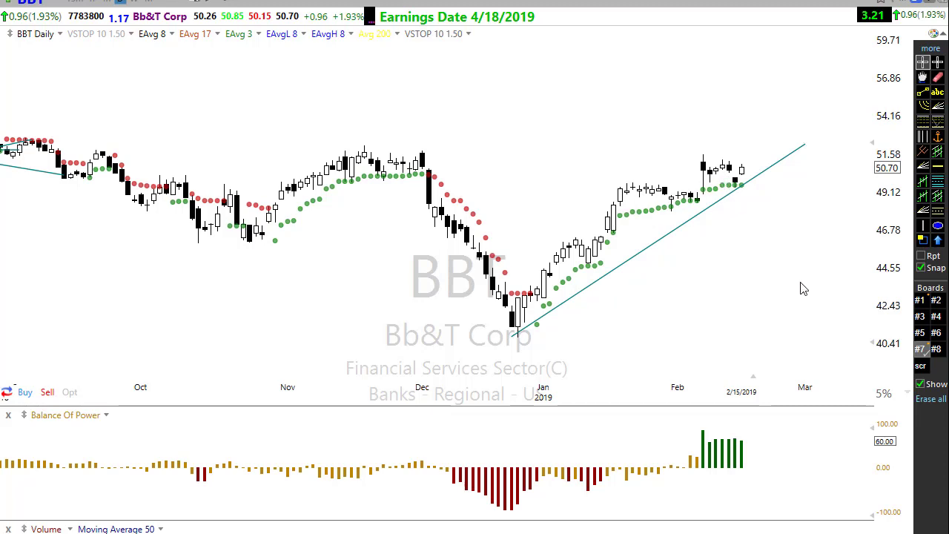
click(799, 145)
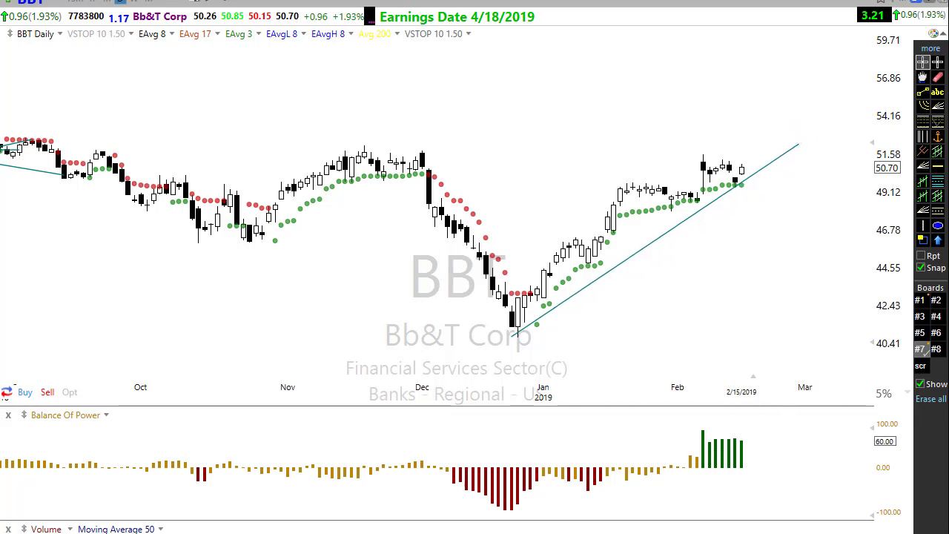
click(938, 167)
click(599, 167)
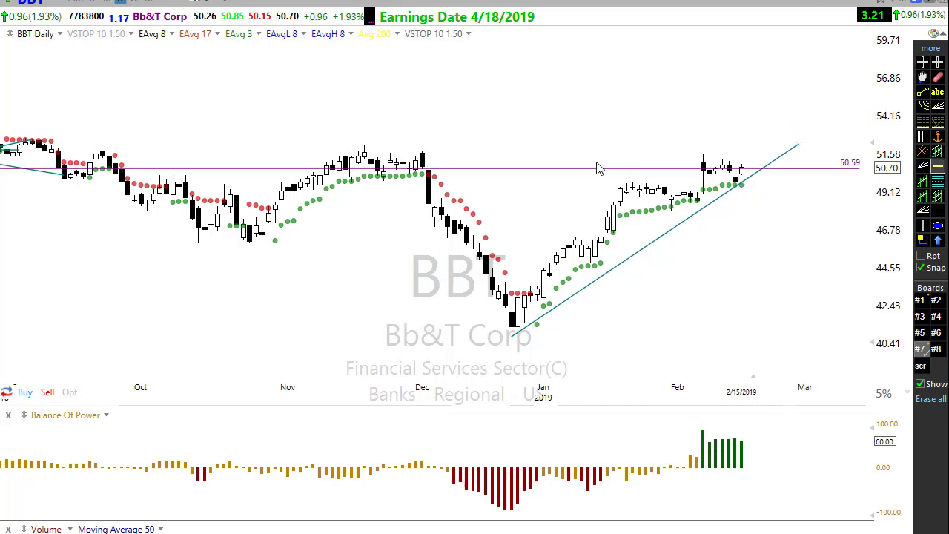
drag(600, 168, 603, 160)
scroll(614, 330, down, 2)
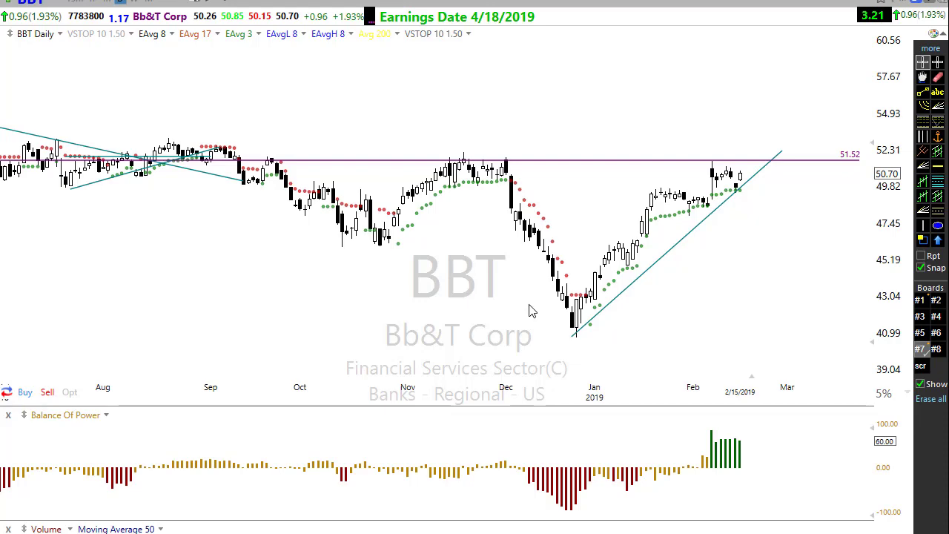
scroll(450, 317, down, 3)
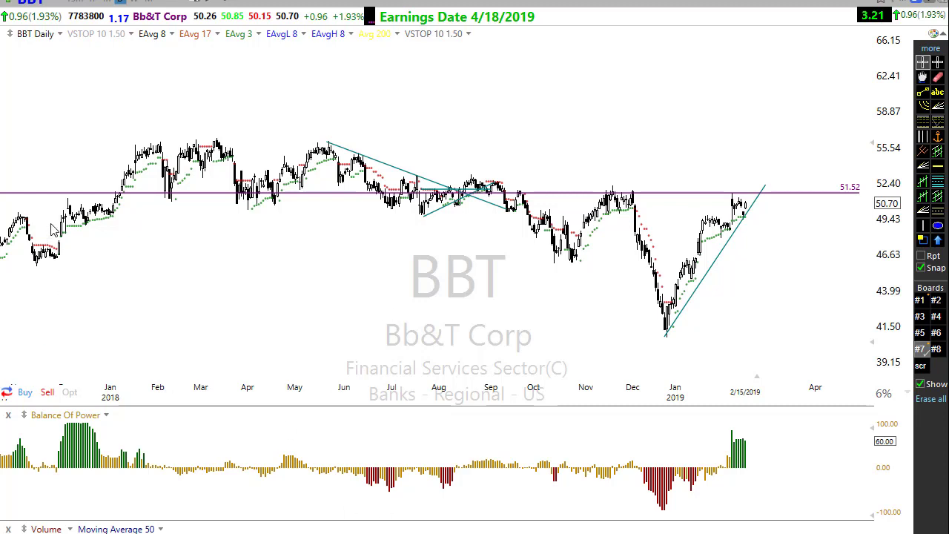
mouse_move(49, 222)
mouse_down()
mouse_move(130, 220)
mouse_move(161, 154)
mouse_up()
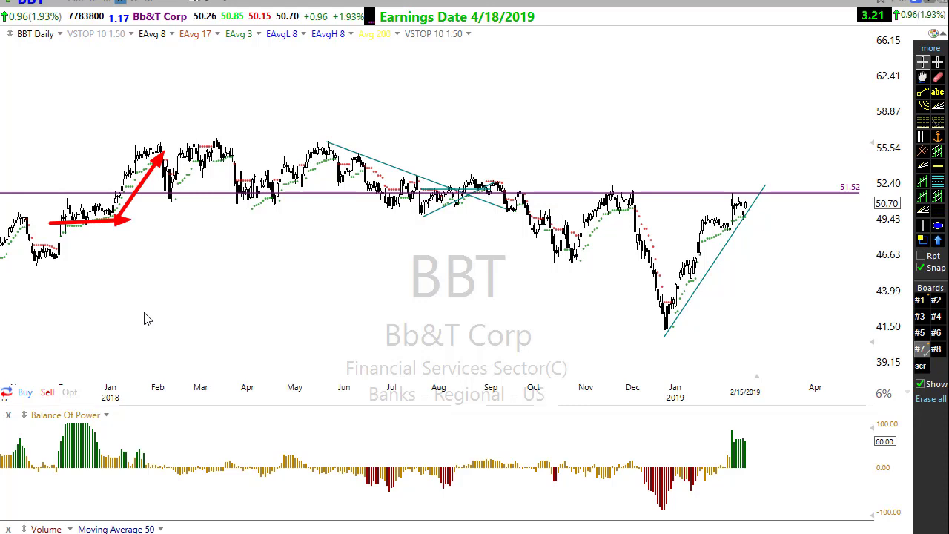
key(Escape)
scroll(657, 314, up, 4)
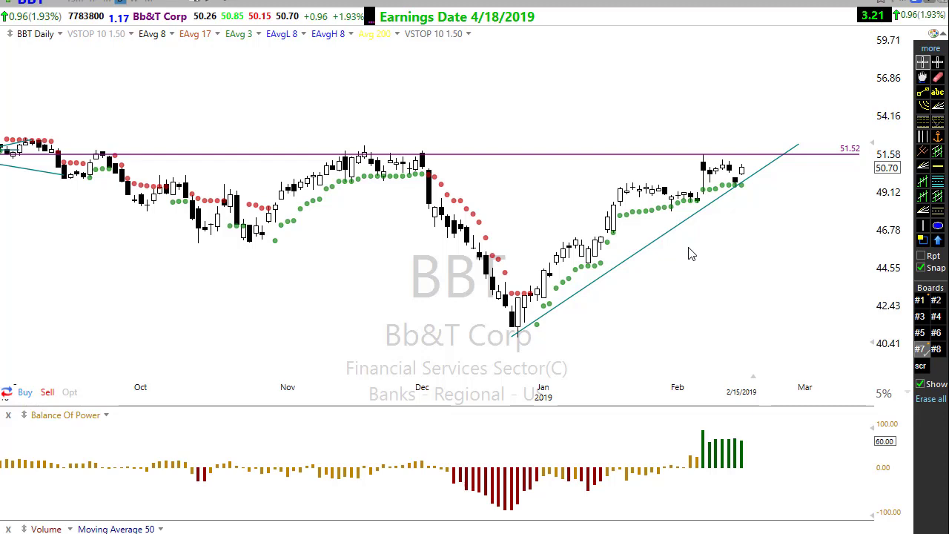
Step: Place a horizontal support line at 49.72 on the BBT chart
click(801, 184)
key(h)
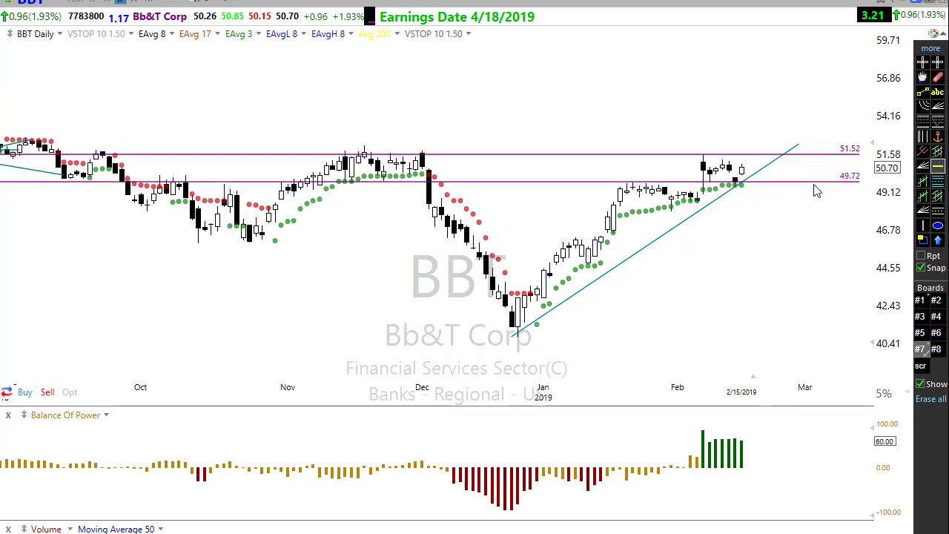
click(814, 187)
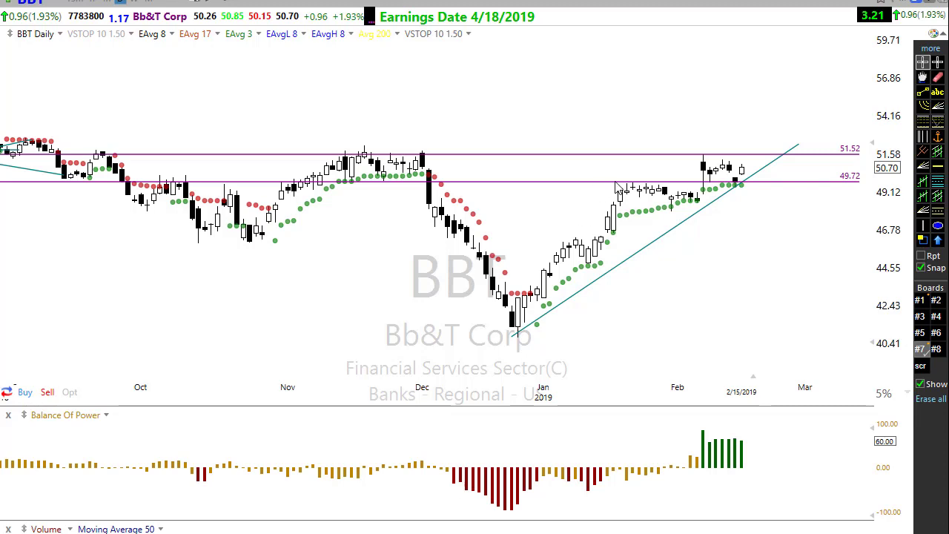
Step: Sketch arrows along the consolidation and 49.72 line, circle the green BOP bars, then erase them
drag(615, 181, 666, 187)
drag(431, 178, 164, 186)
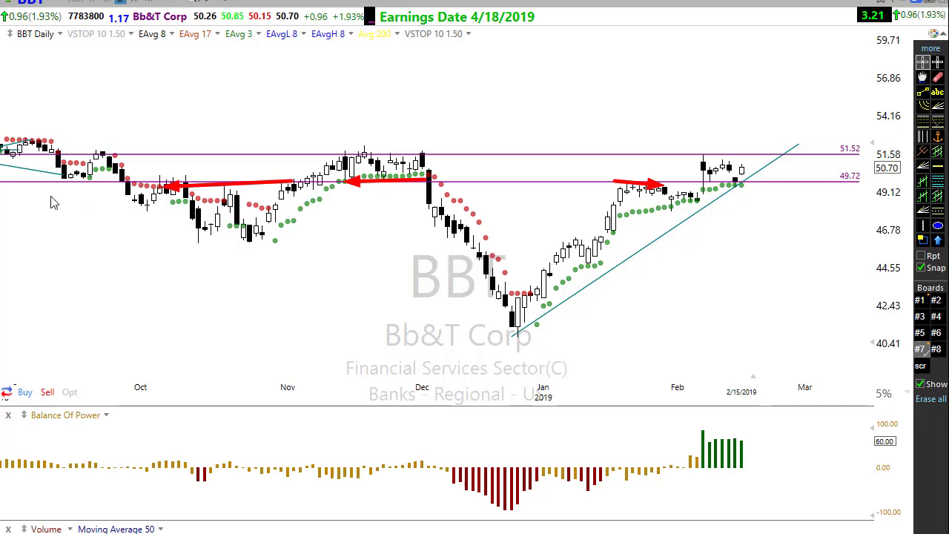
drag(101, 181, 38, 184)
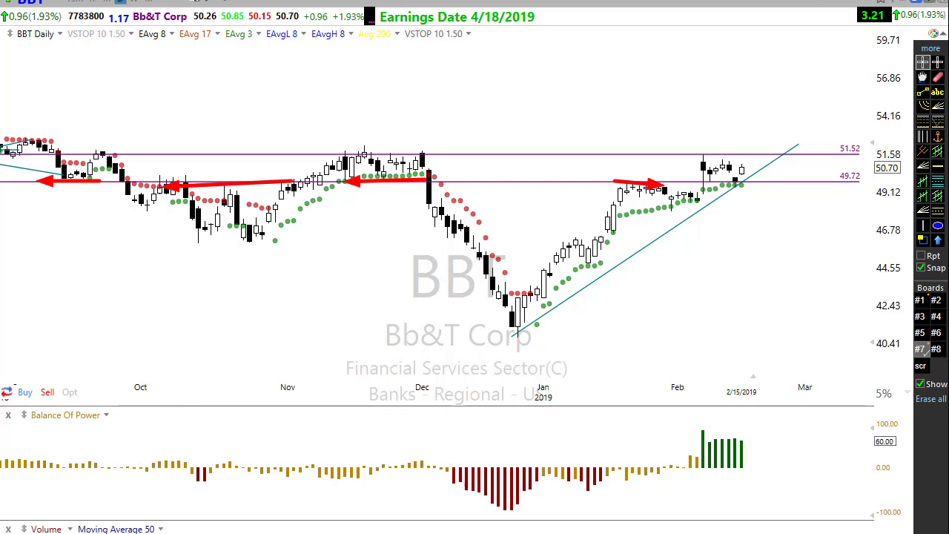
mouse_move(677, 482)
mouse_down()
mouse_move(796, 461)
mouse_move(779, 479)
mouse_up()
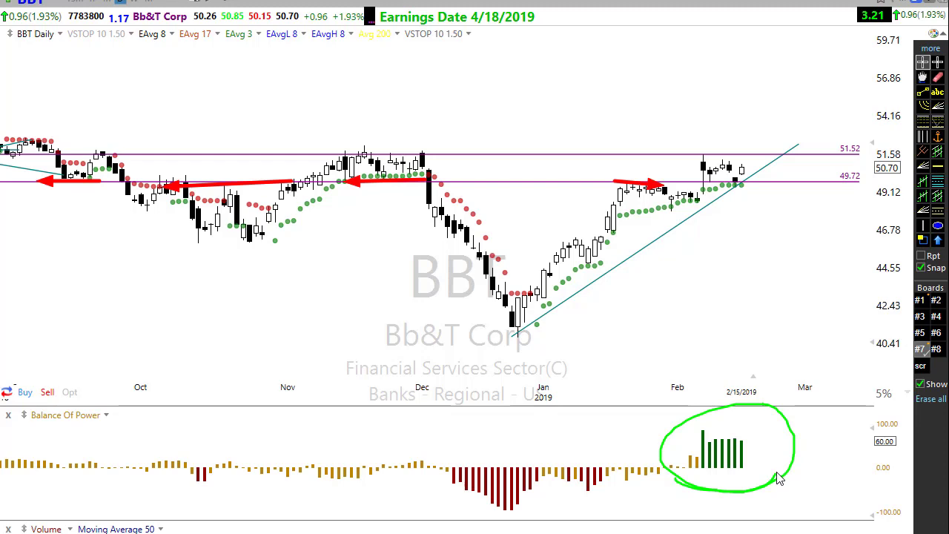
key(e)
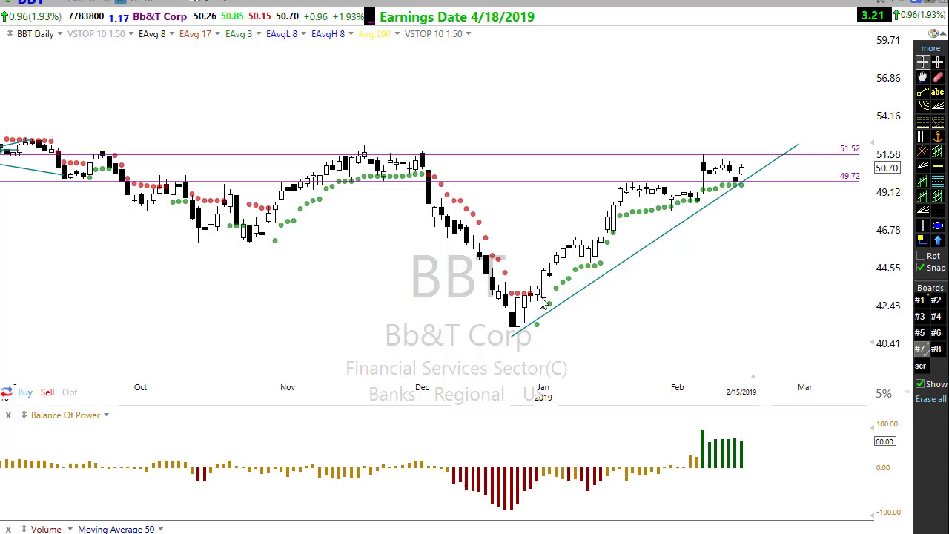
Step: Zoom the BBT daily chart out and back in to review the 50.70 close between the 49.72 and 51.52 lines
scroll(526, 323, down, 4)
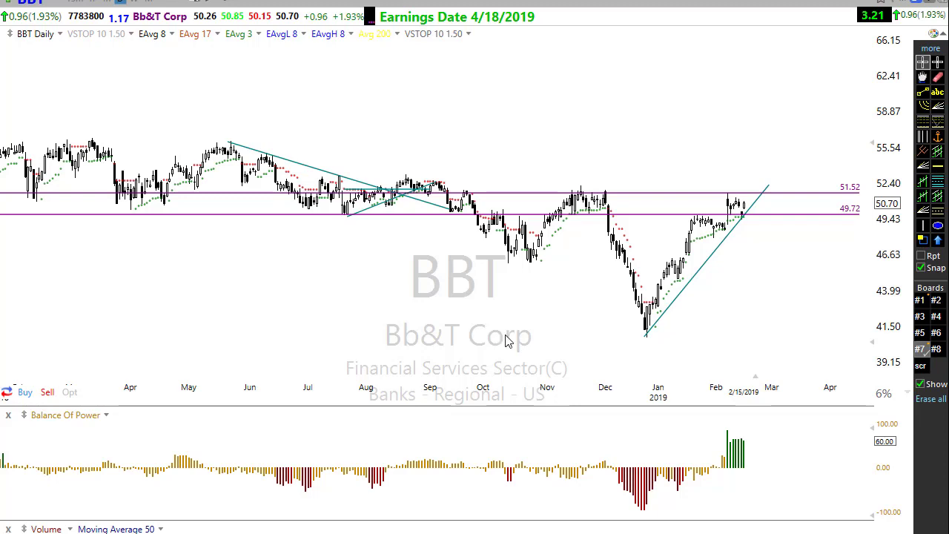
scroll(411, 379, up, 2)
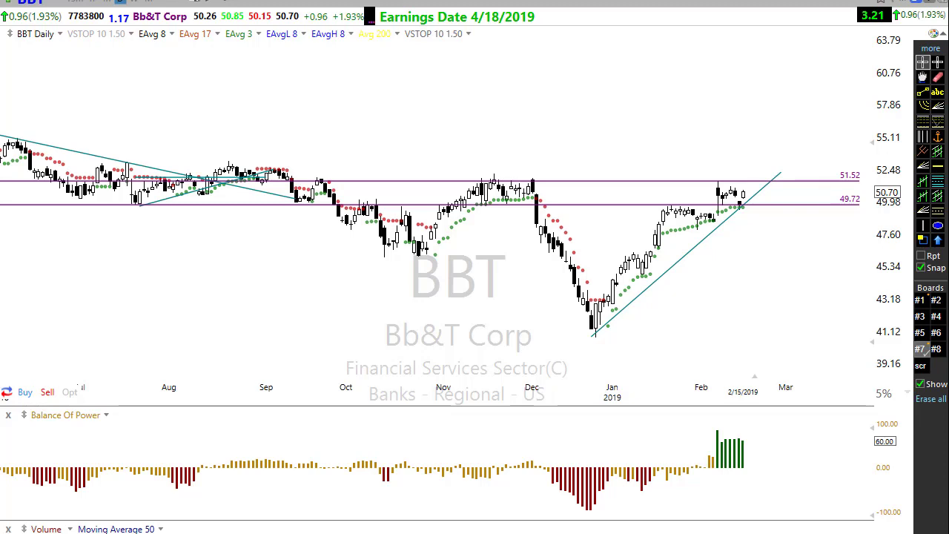
key(space)
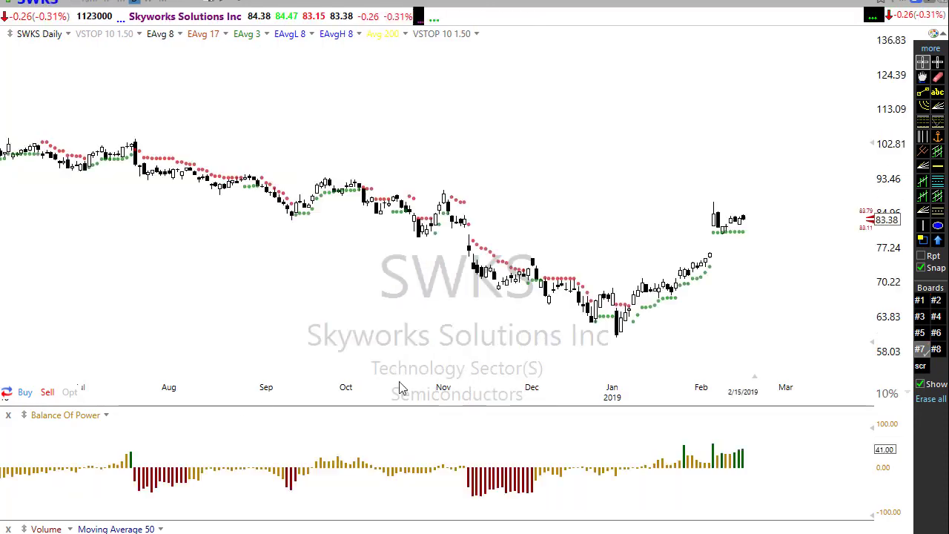
scroll(593, 371, up, 3)
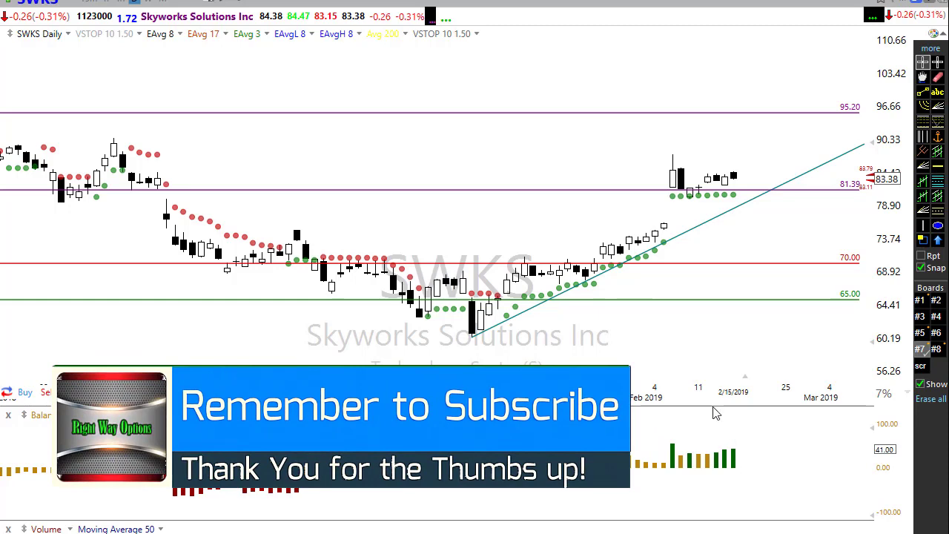
scroll(716, 411, down, 2)
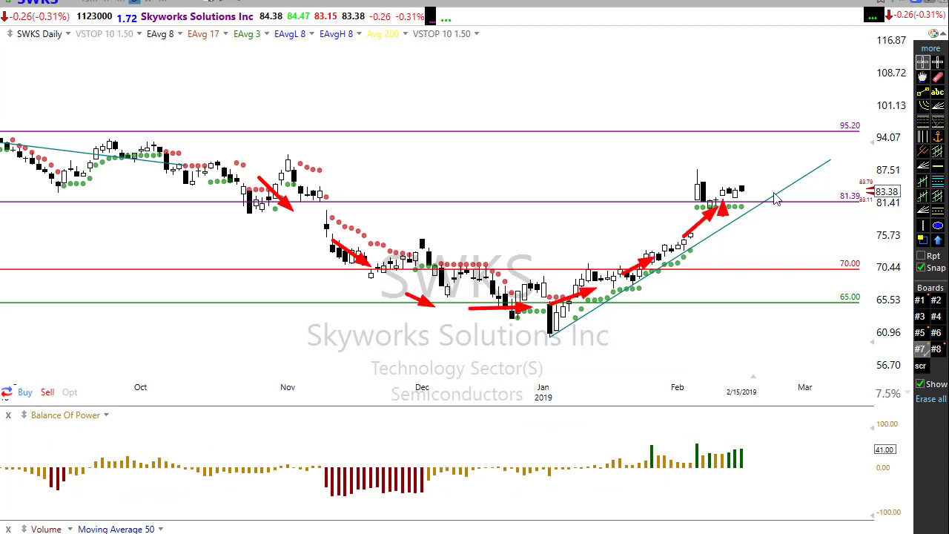
drag(718, 215, 812, 195)
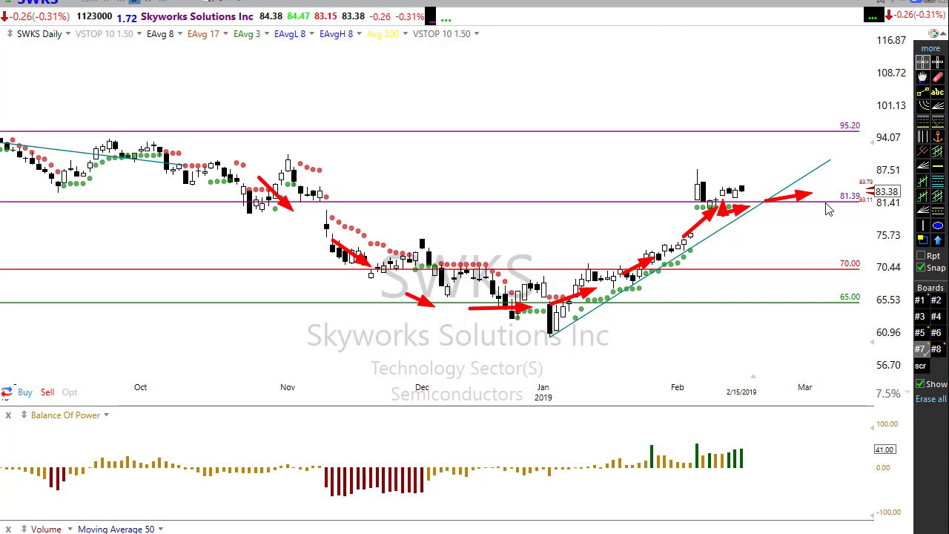
key(Escape)
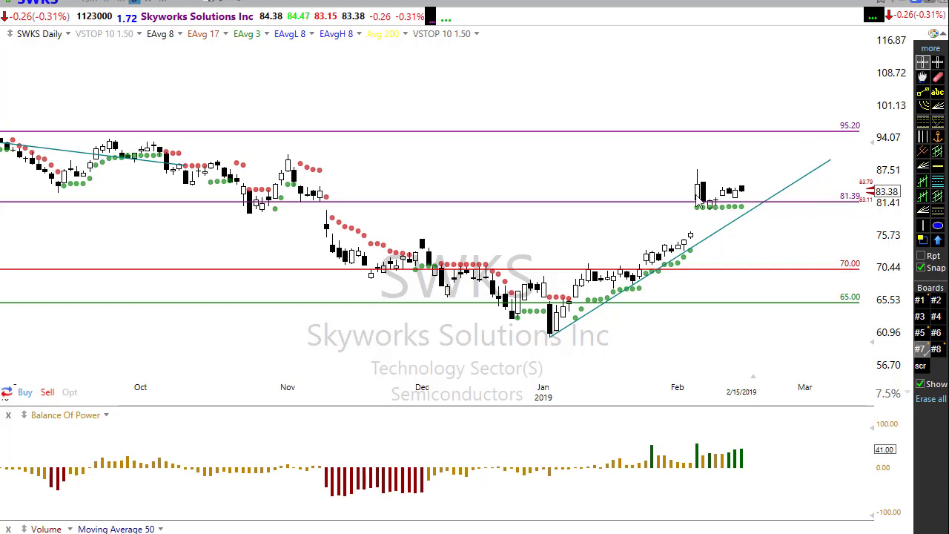
click(755, 209)
key(Escape)
mouse_move(667, 482)
mouse_down()
mouse_move(710, 443)
mouse_move(755, 502)
mouse_up()
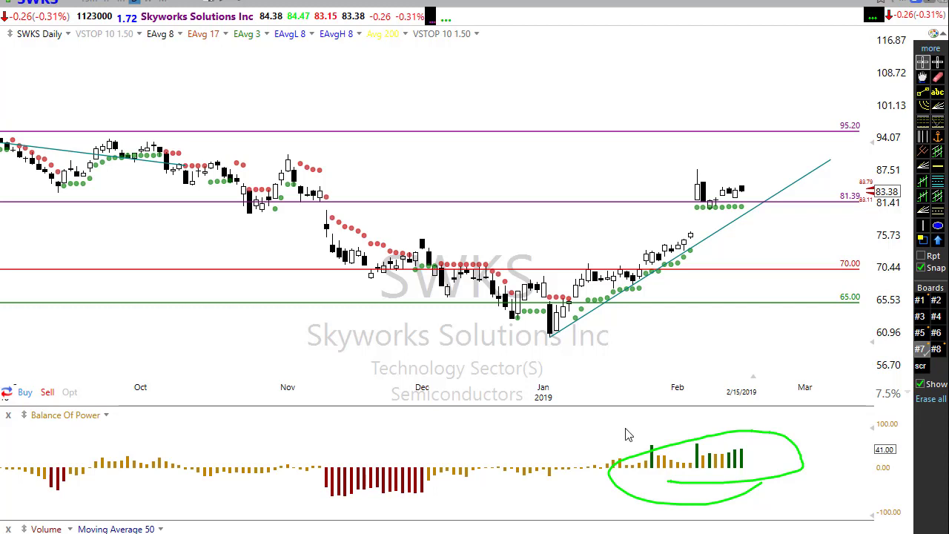
drag(733, 195, 787, 197)
key(Escape)
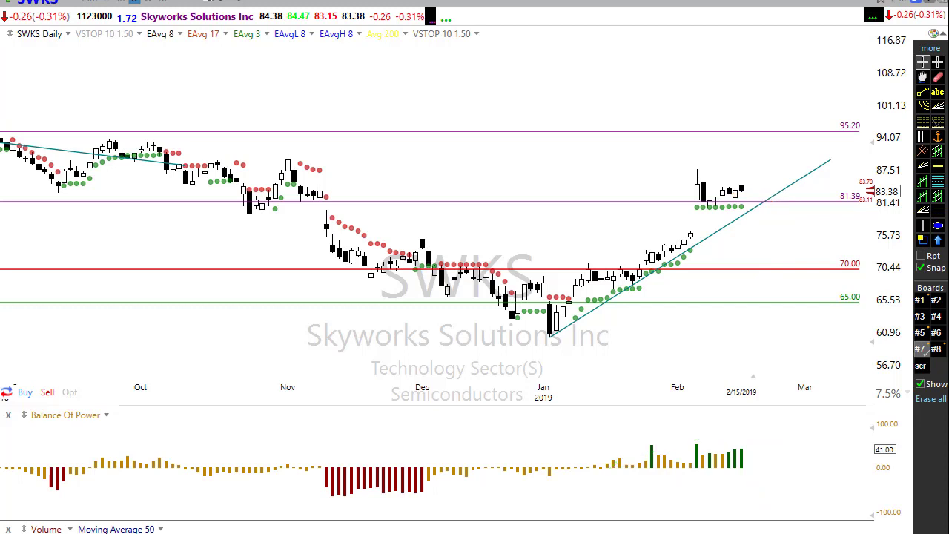